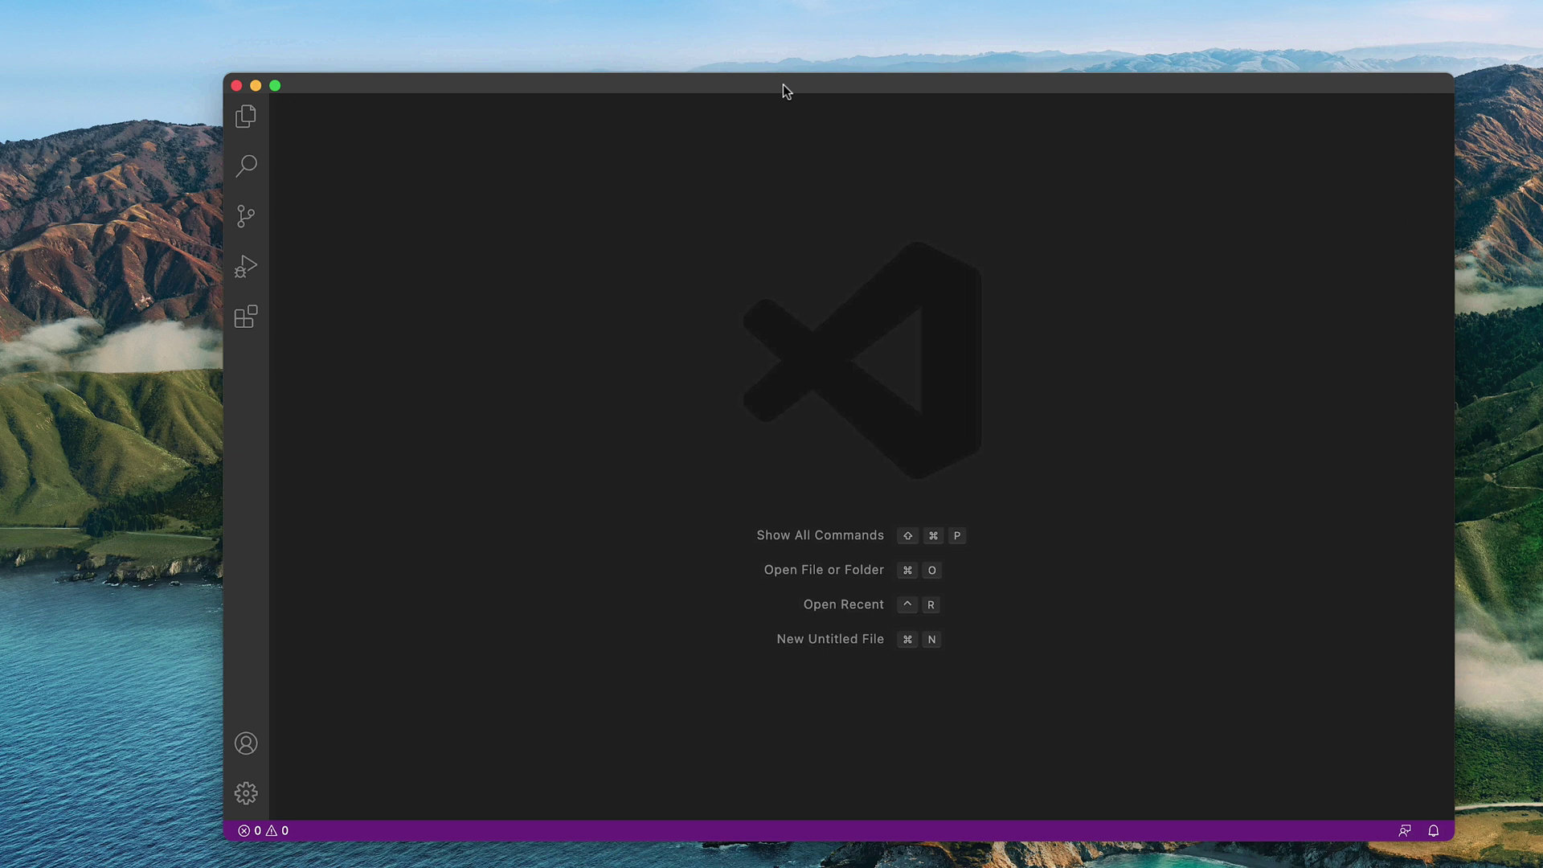
# Move the VS Code window down and locate Adobe Lightroom Classic.app in the Applications folder.
pyautogui.moveTo(597, 3); pyautogui.dragTo(598, 61)
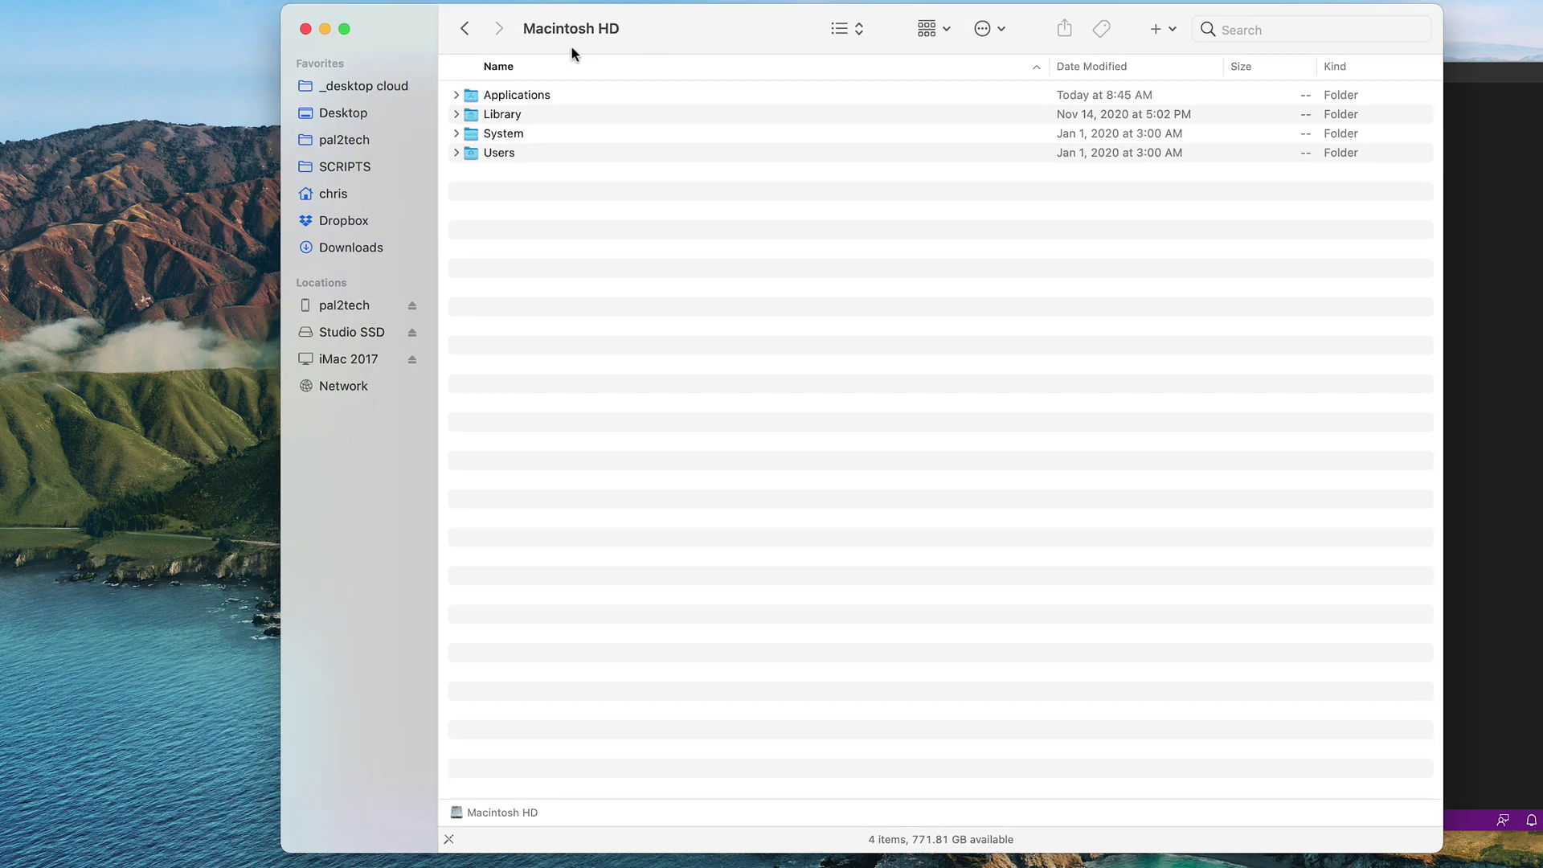
pyautogui.moveTo(615, 44)
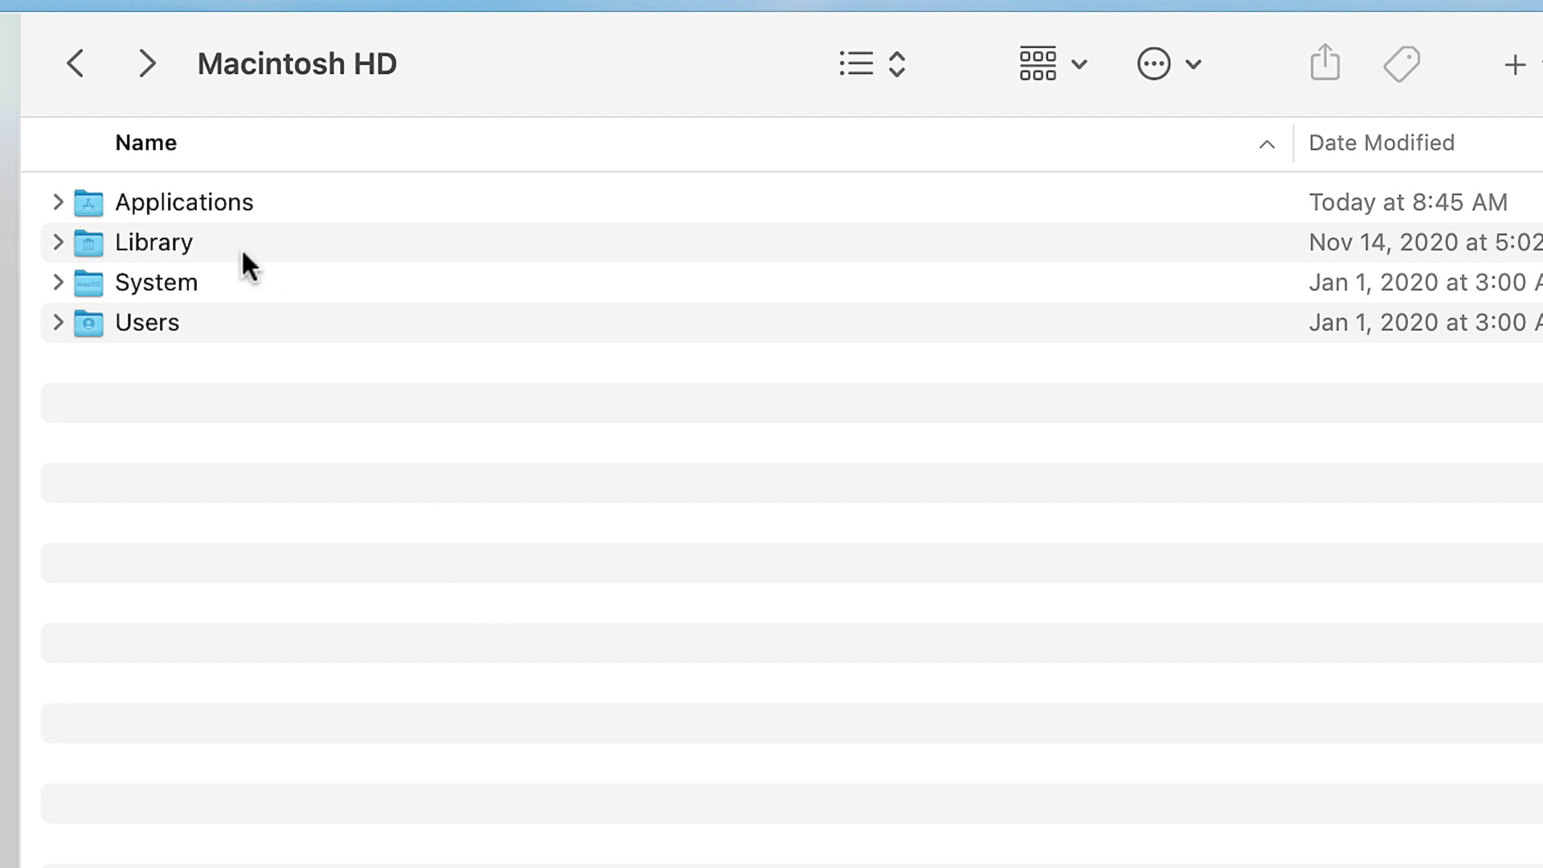
pyautogui.doubleClick(196, 201)
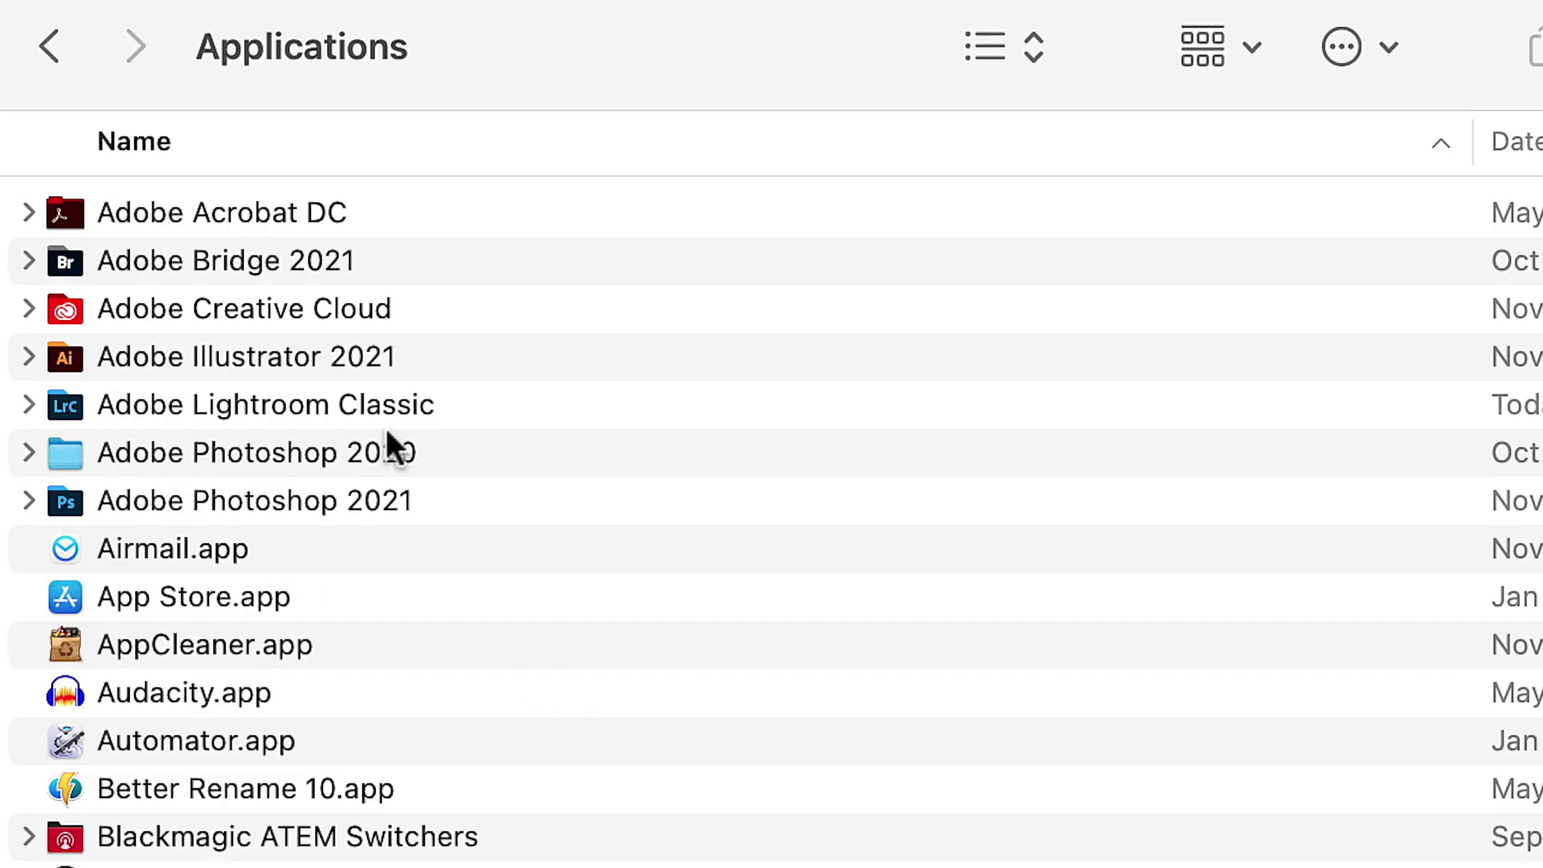
pyautogui.click(31, 406)
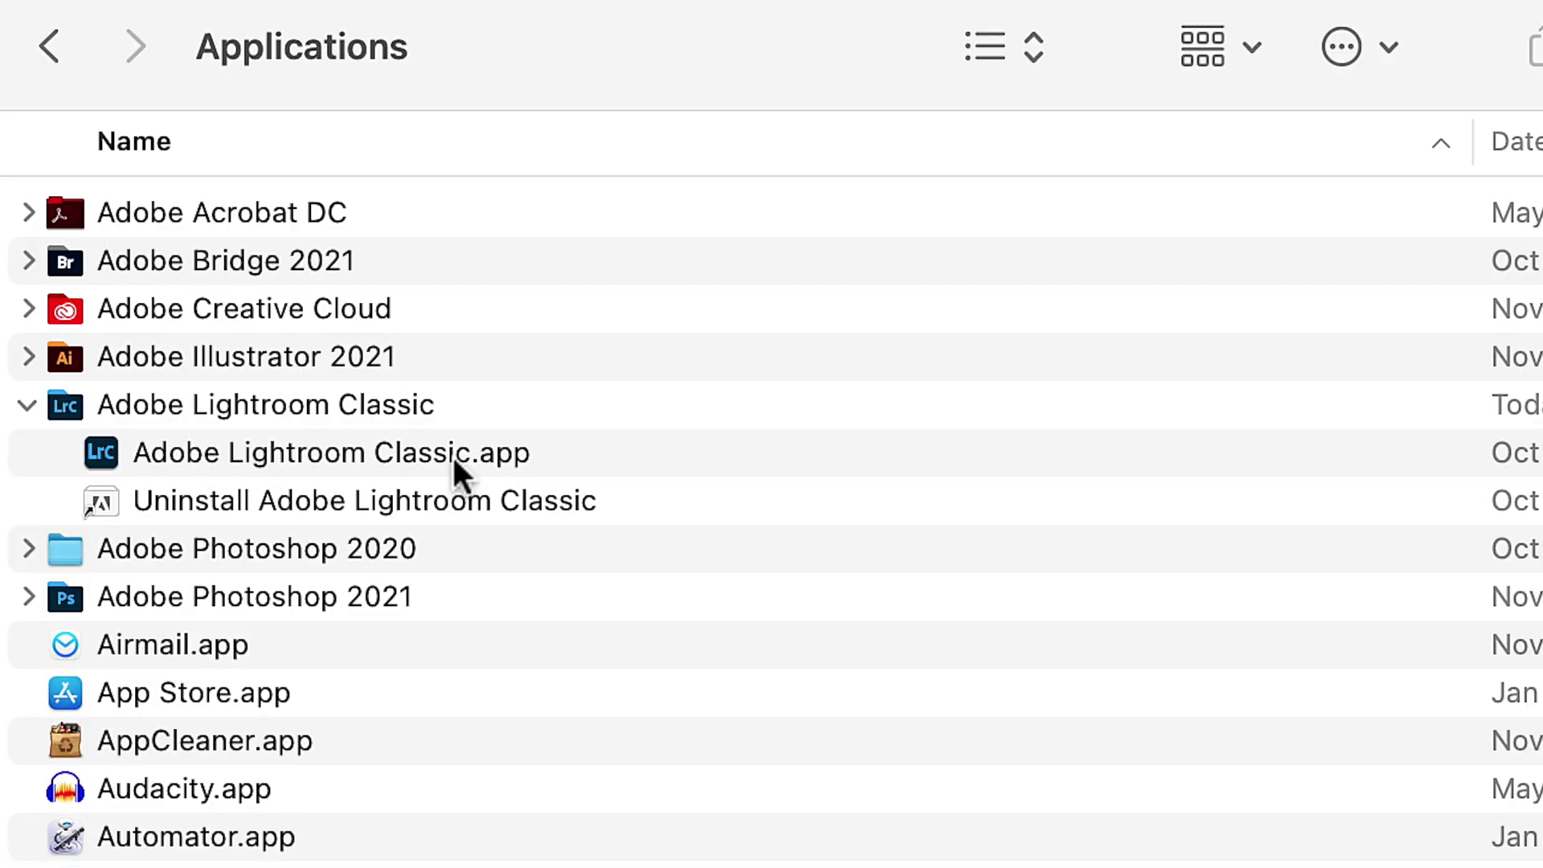
pyautogui.rightClick(455, 459)
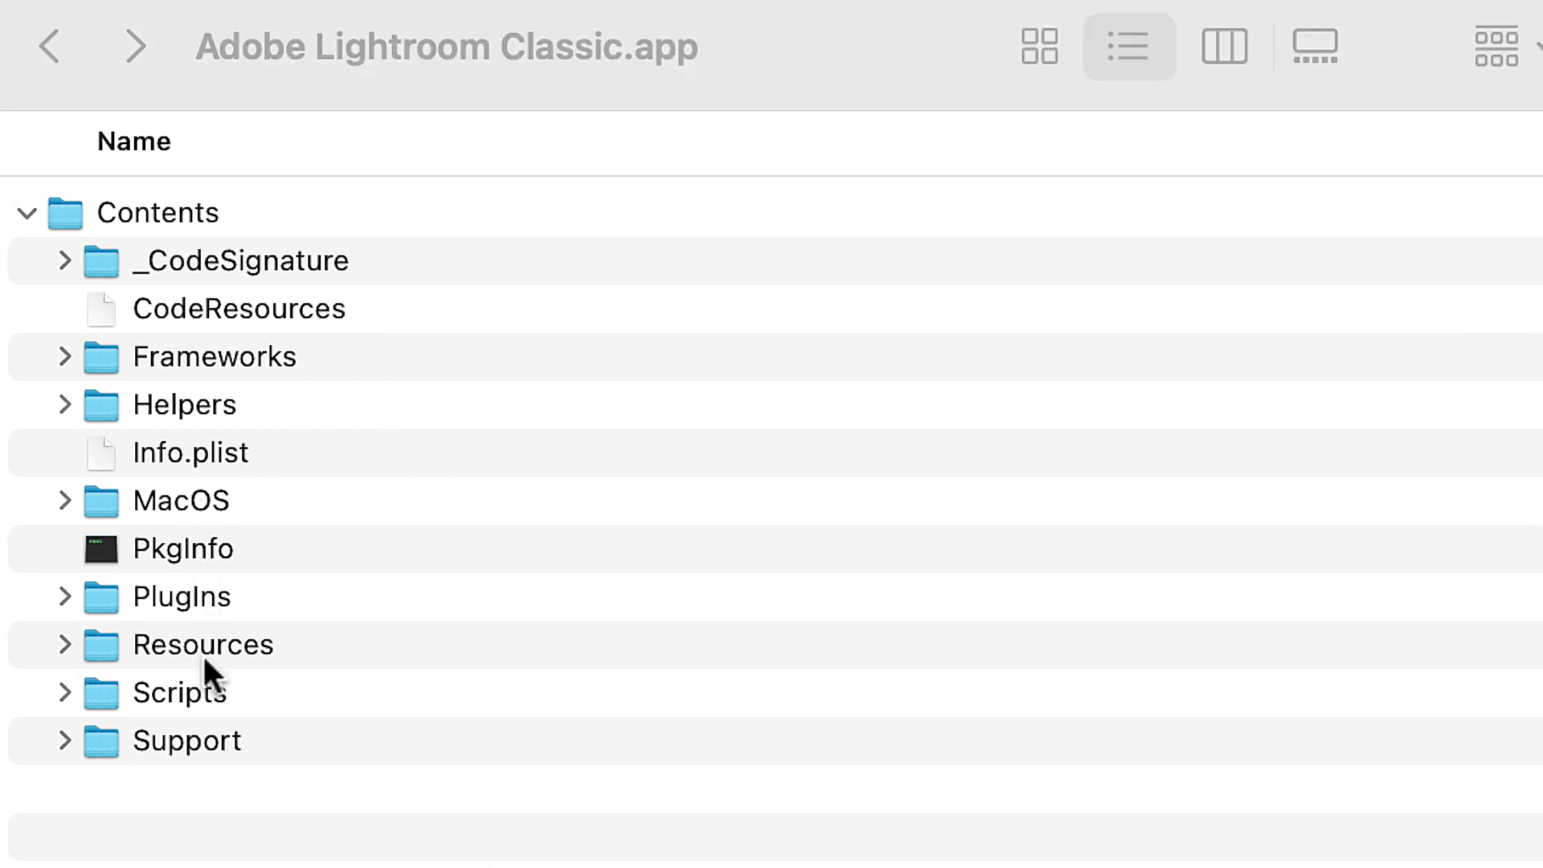
# Browse the app package's Resources > Settings > Adobe > Profiles > Camera > Fujifilm folder.
pyautogui.click(180, 643)
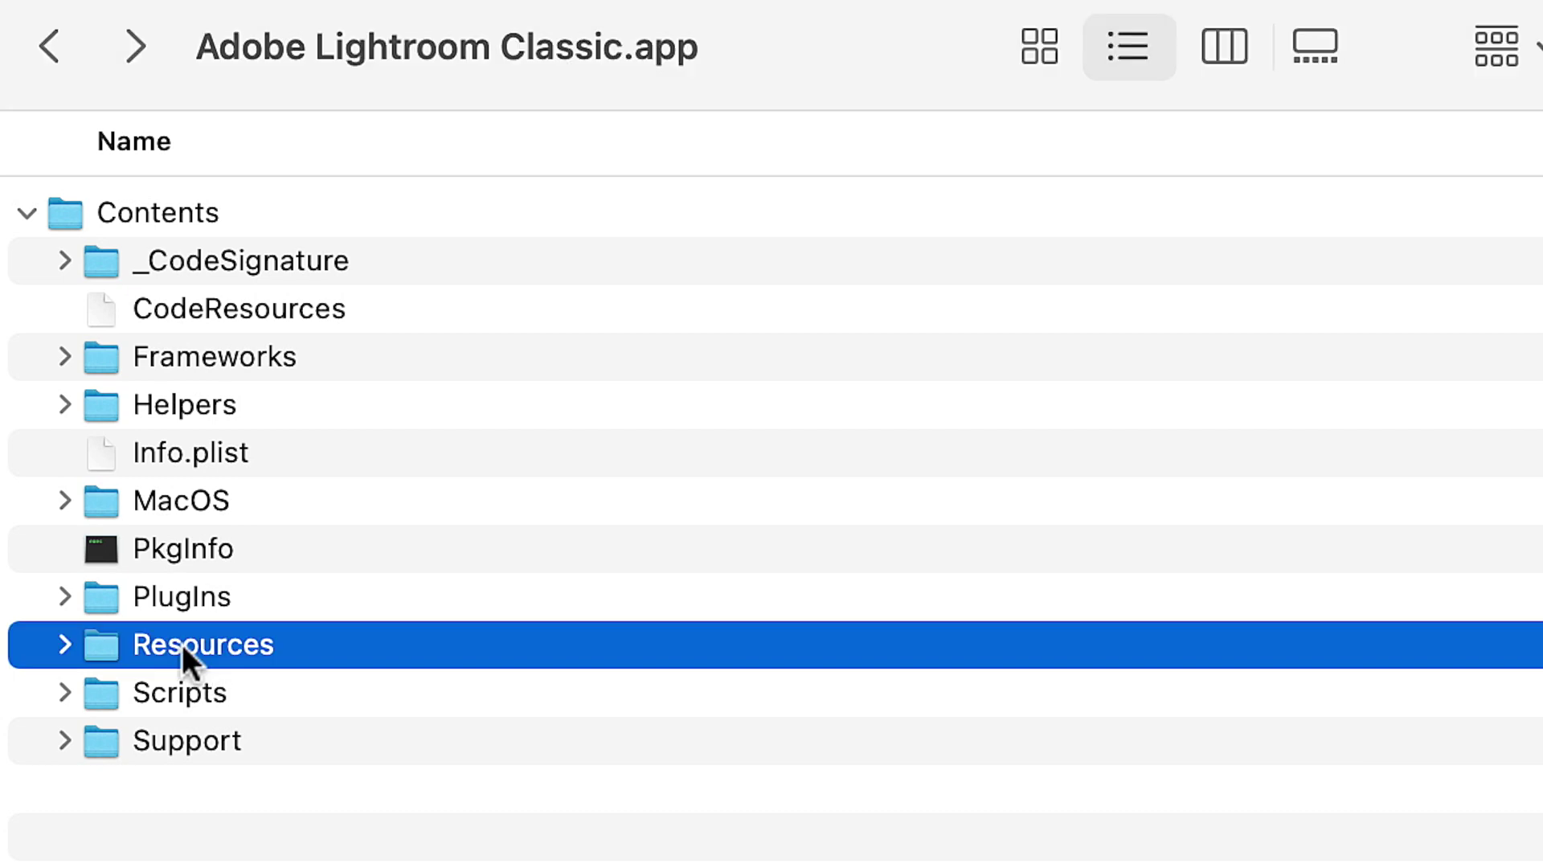
pyautogui.doubleClick(182, 644)
pyautogui.scroll(-20, 180, 644)
pyautogui.scroll(10, 180, 644)
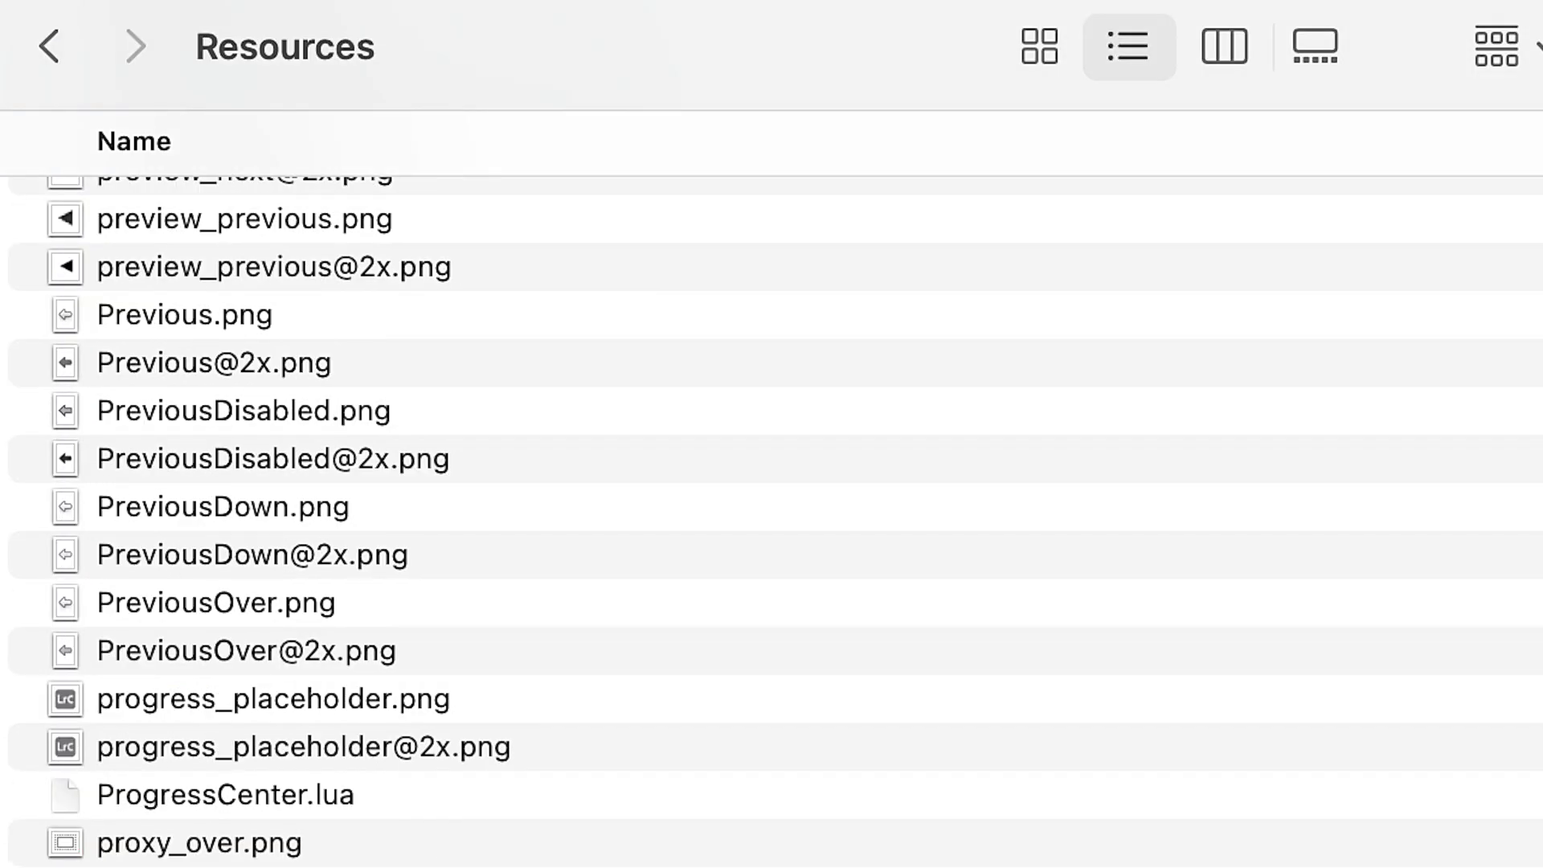
pyautogui.scroll(-20, 37, 593)
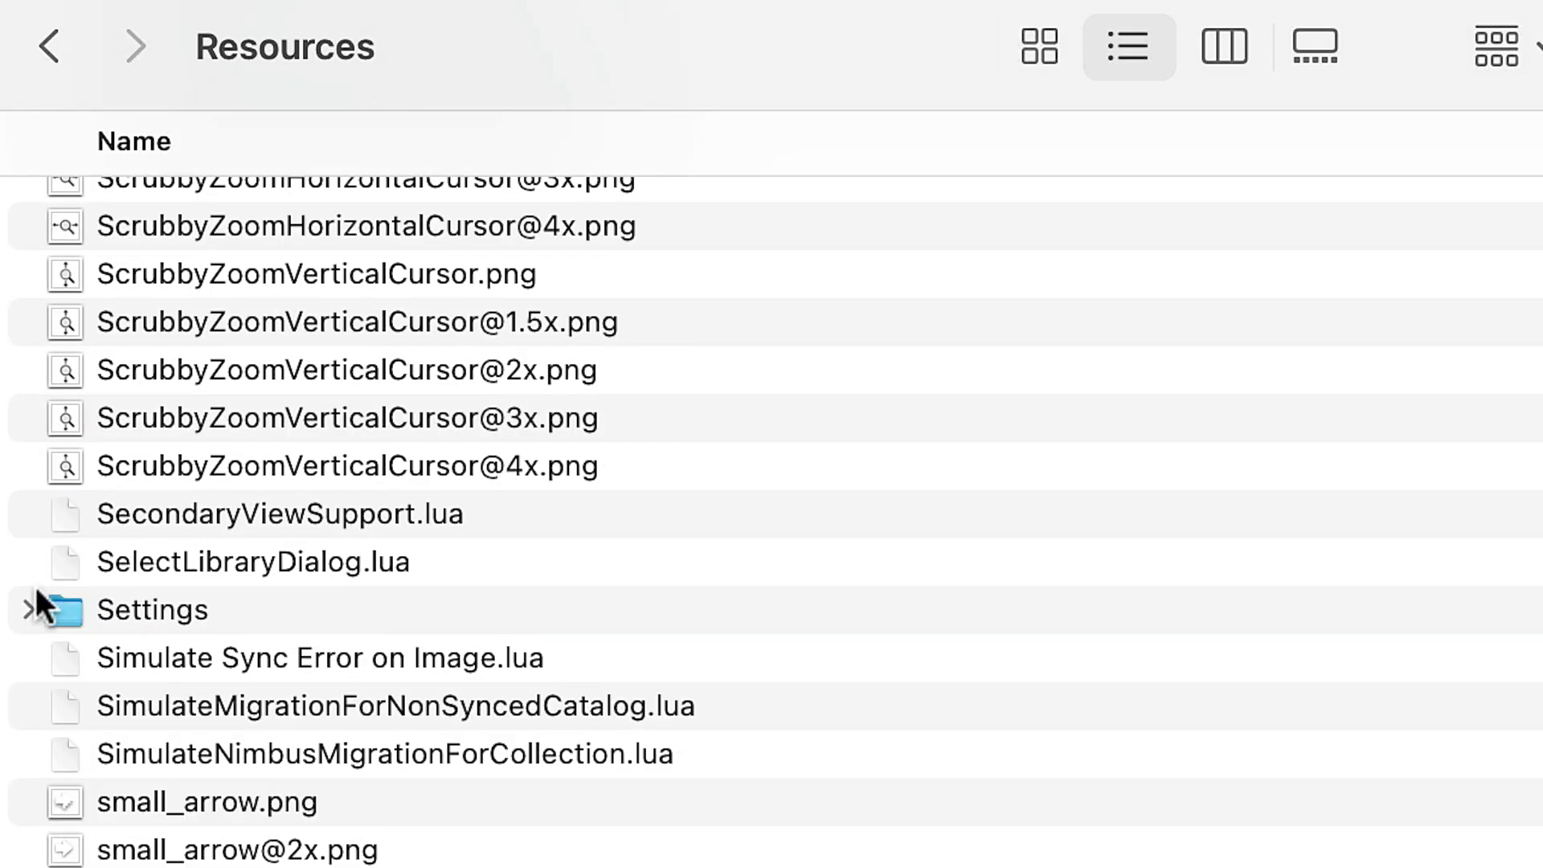
pyautogui.doubleClick(88, 599)
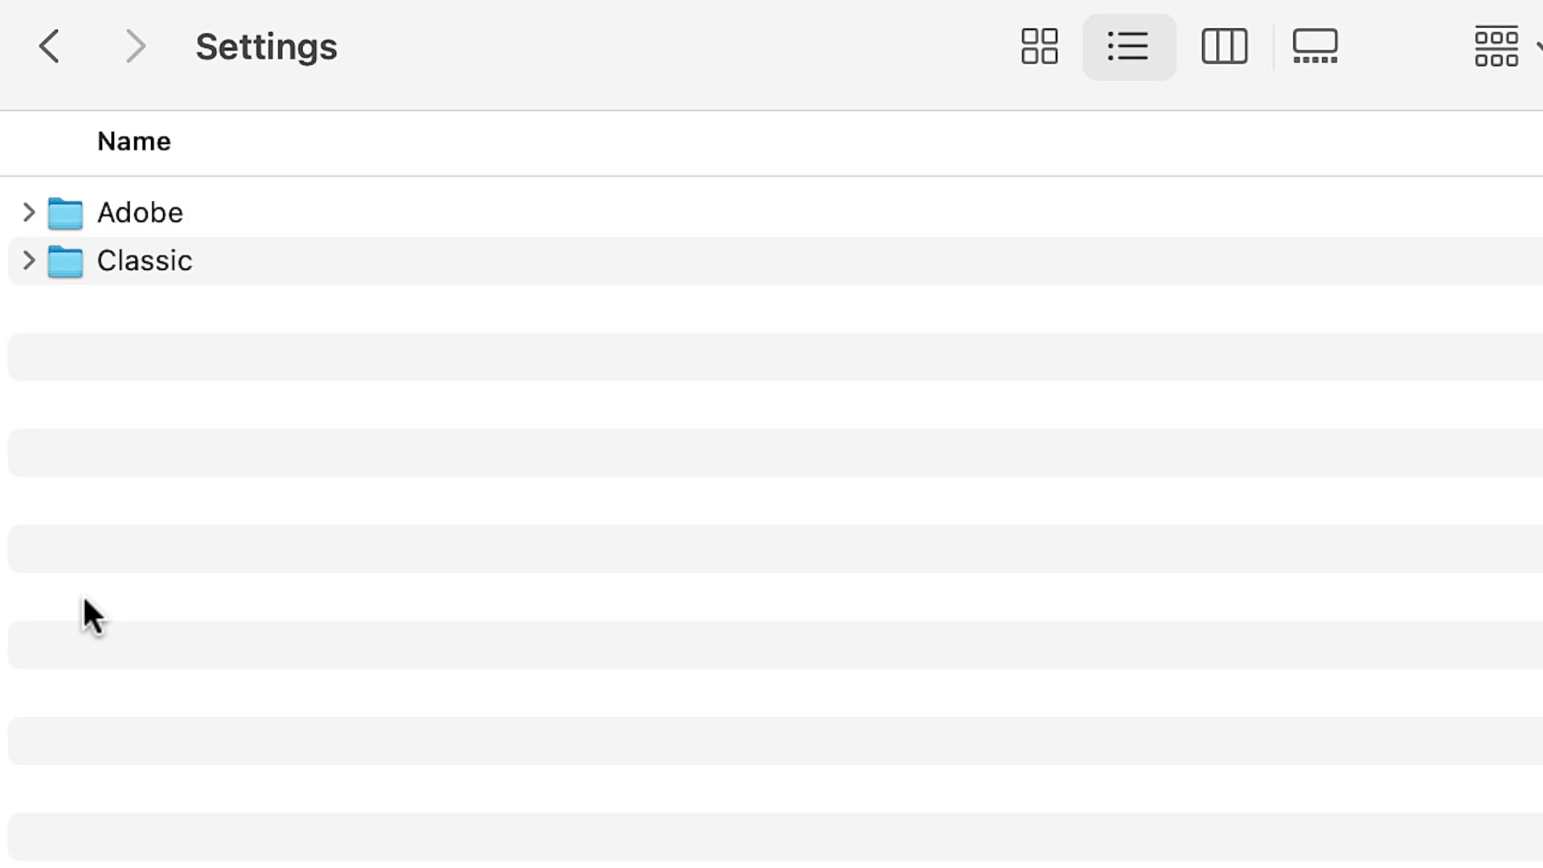
pyautogui.doubleClick(134, 221)
pyautogui.doubleClick(132, 259)
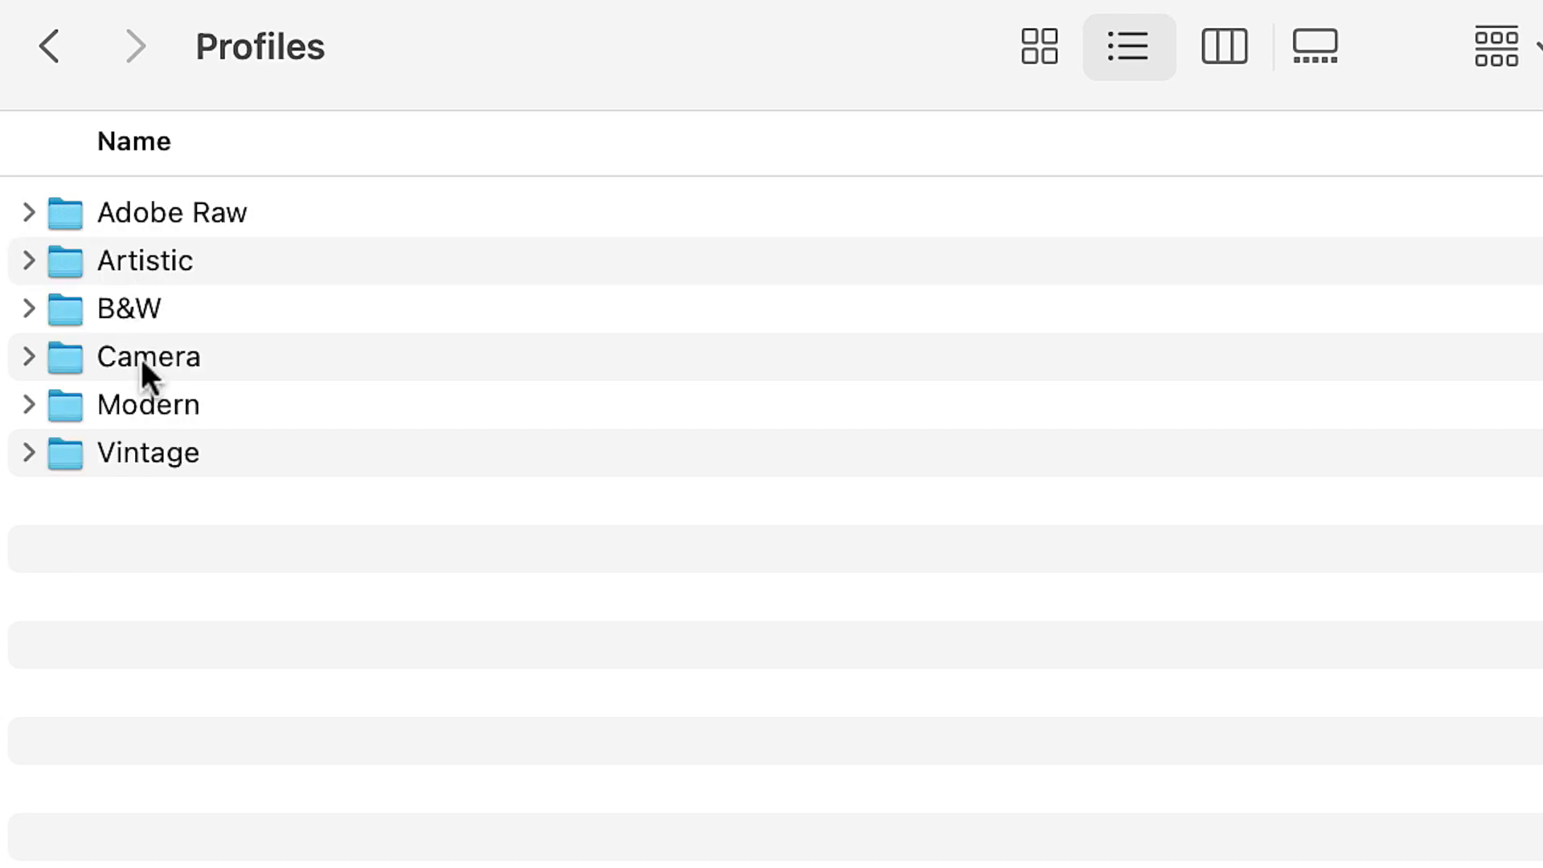
pyautogui.doubleClick(142, 359)
pyautogui.doubleClick(136, 217)
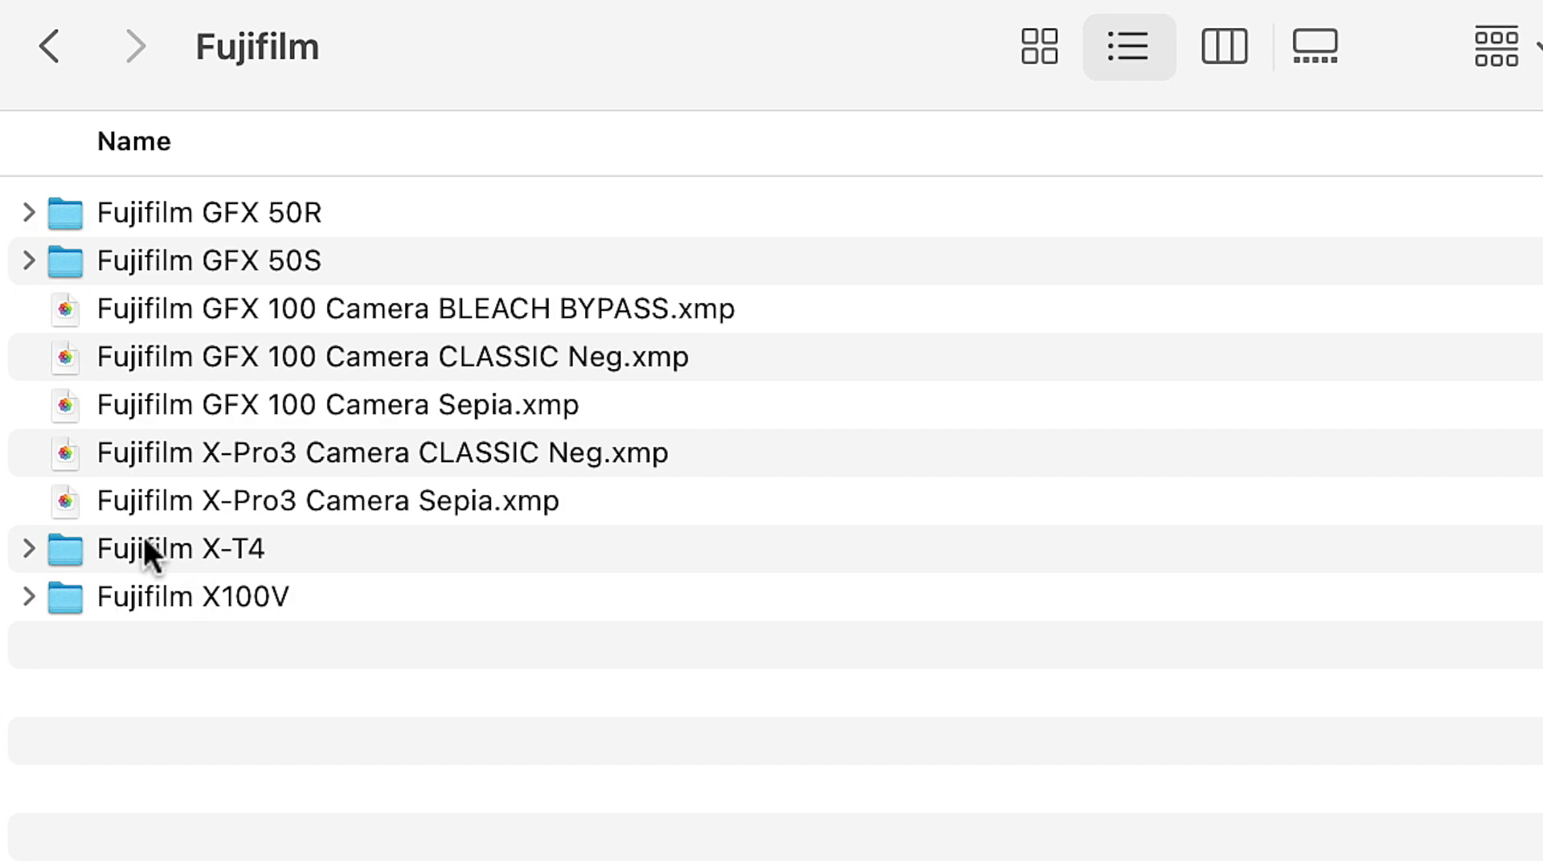
# Expand and collapse the Fujifilm X-T4 folder to check its profile files.
pyautogui.click(30, 548)
pyautogui.click(193, 561)
pyautogui.click(24, 551)
pyautogui.click(24, 552)
pyautogui.click(24, 551)
pyautogui.click(24, 552)
pyautogui.click(25, 552)
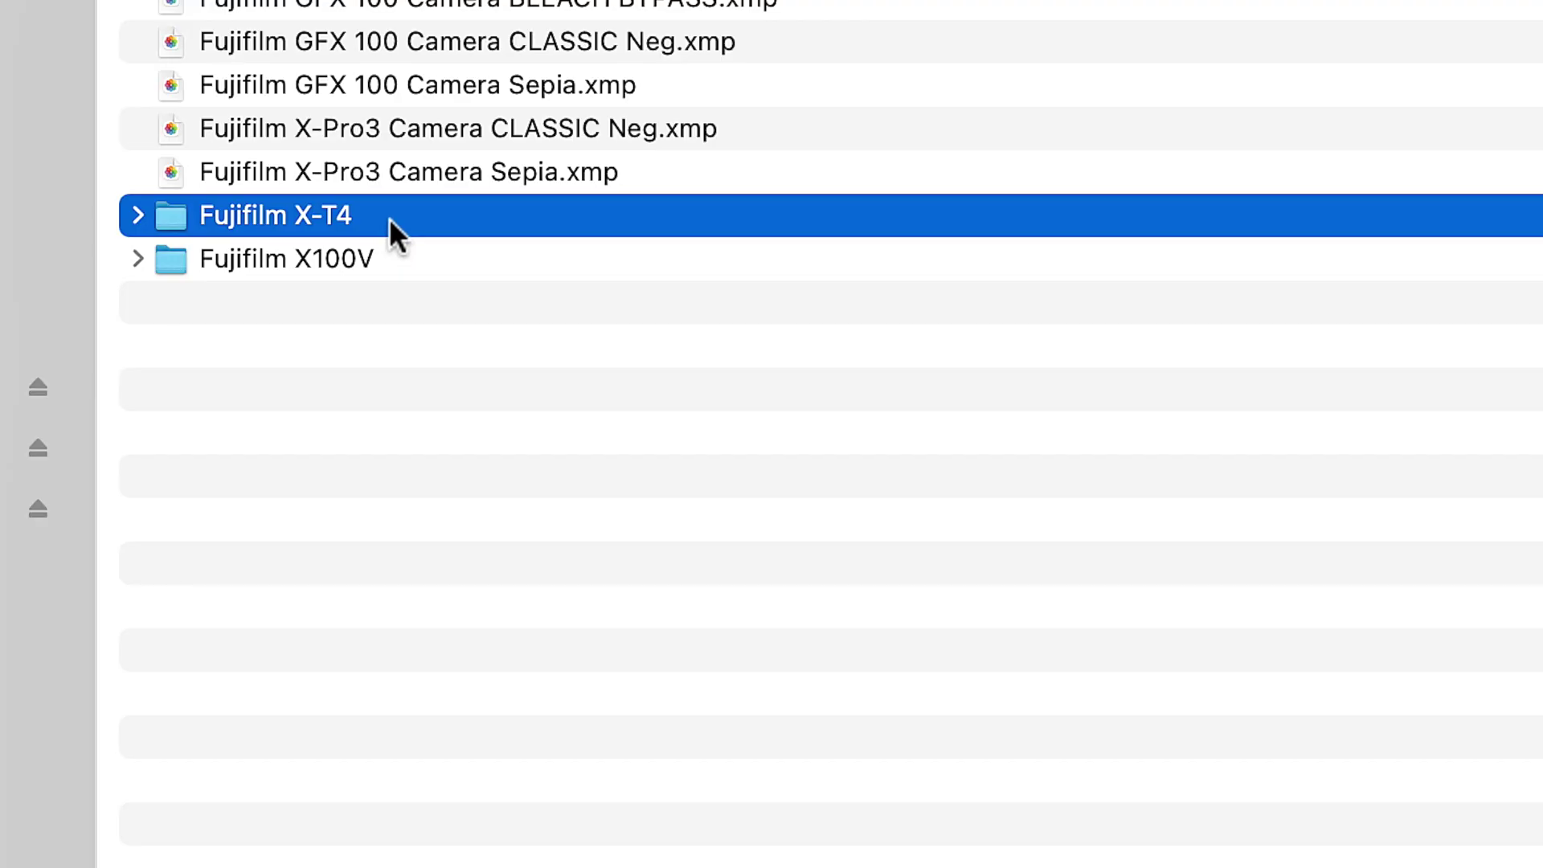
# Copy the Fujifilm X-T4 folder to the desktop as 'Fujifilm X-T4 Emergency Backup' and open it.
pyautogui.rightClick(389, 219)
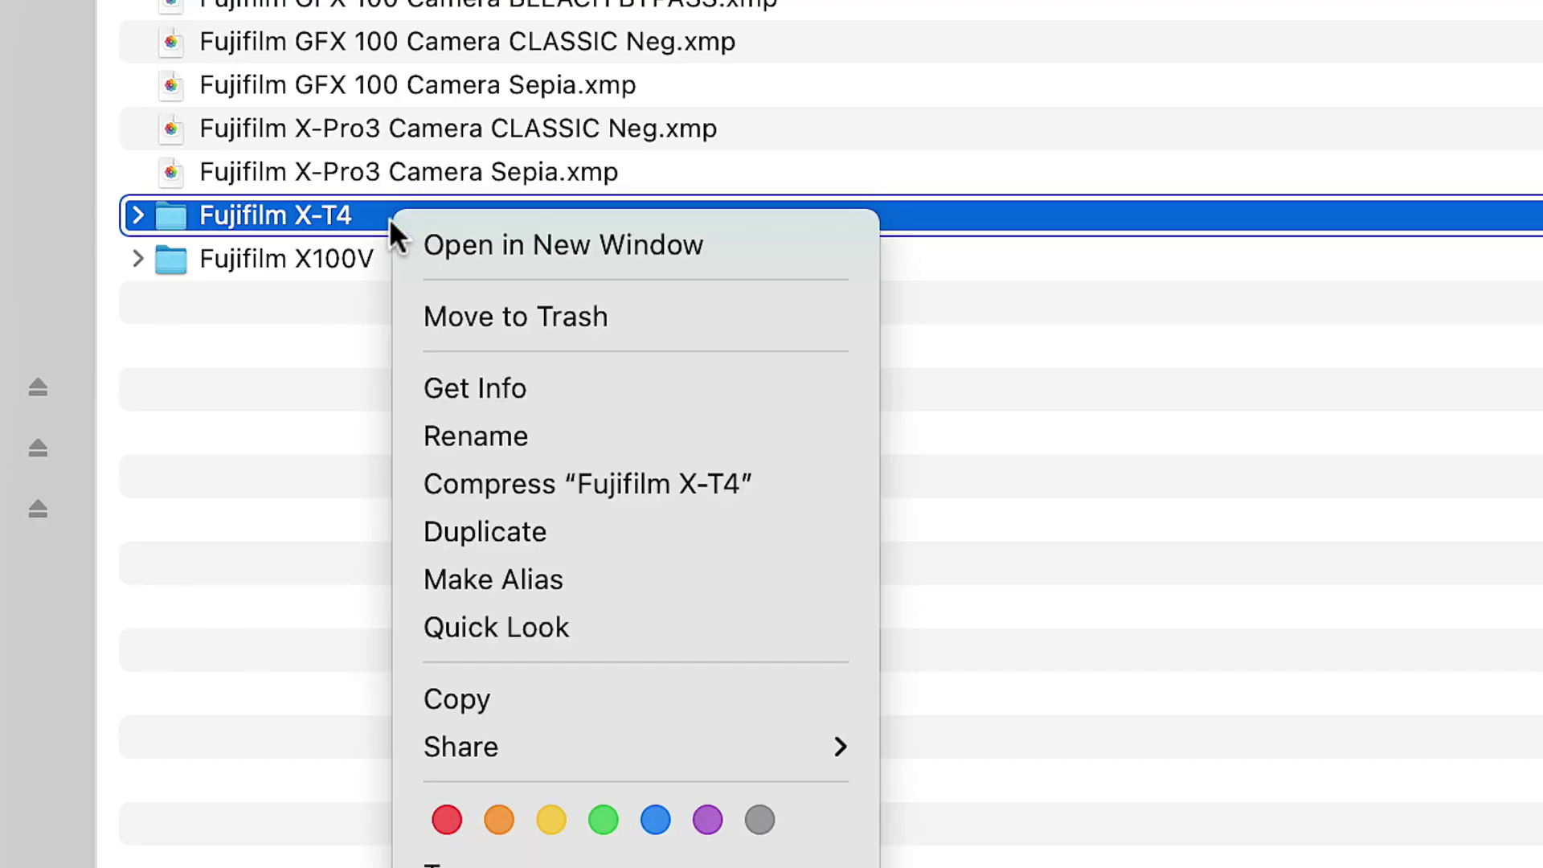
pyautogui.click(505, 701)
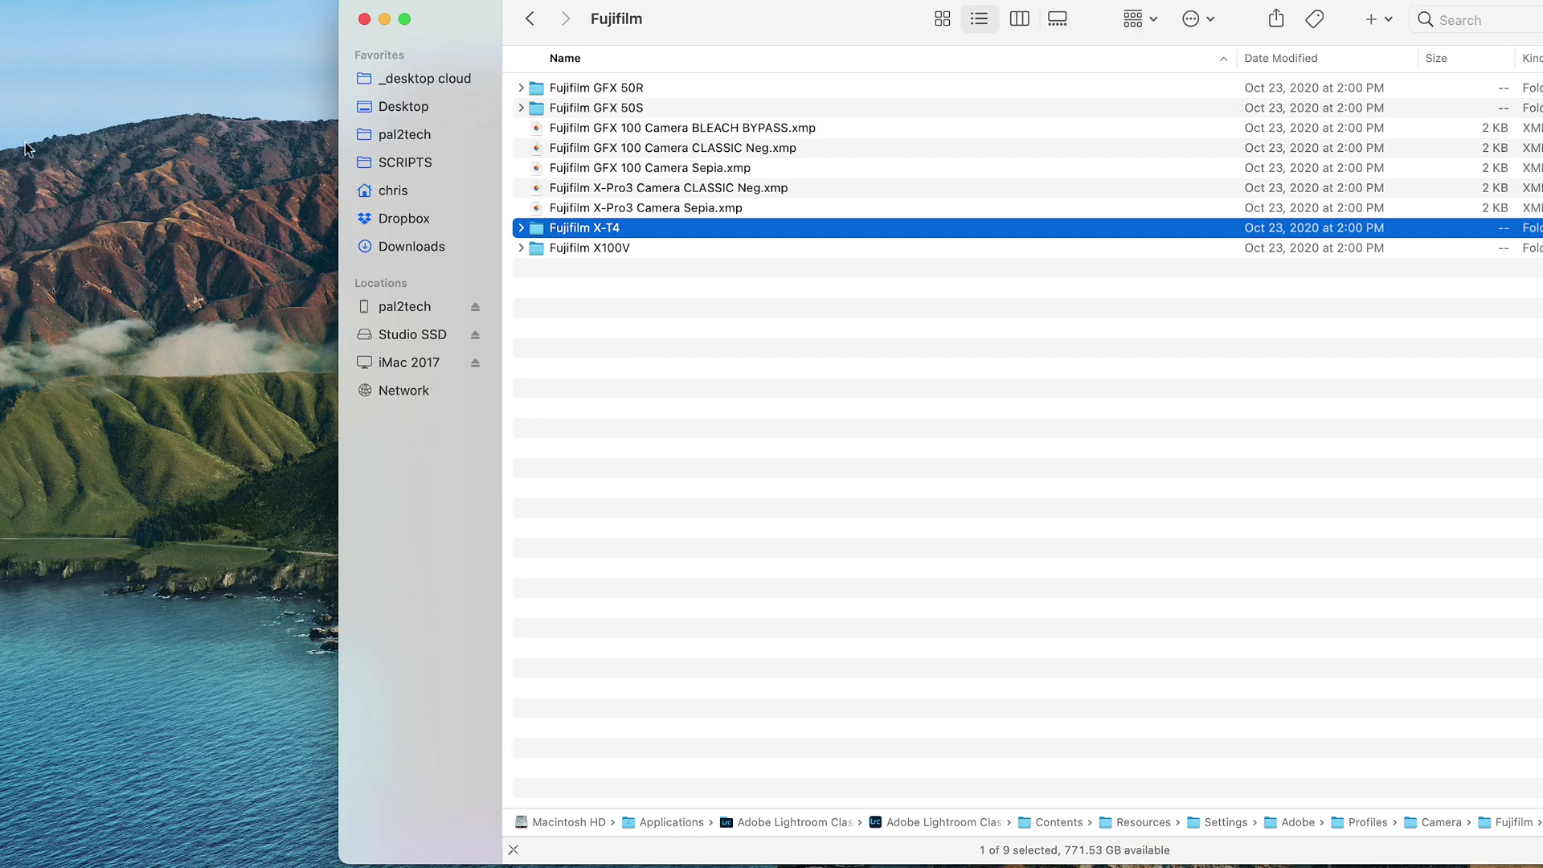
pyautogui.rightClick(44, 42)
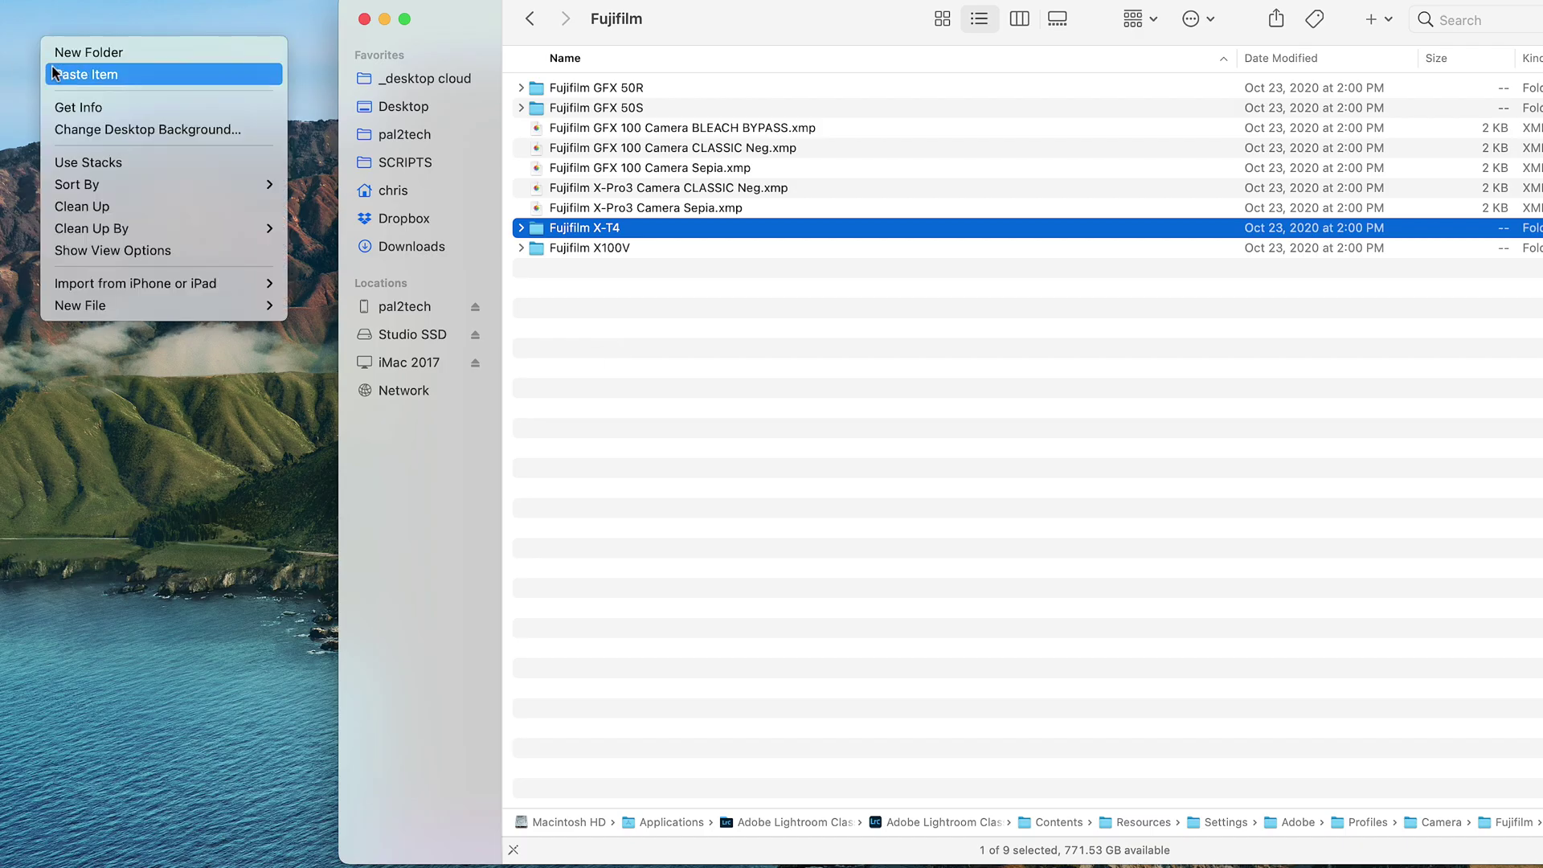
pyautogui.click(55, 74)
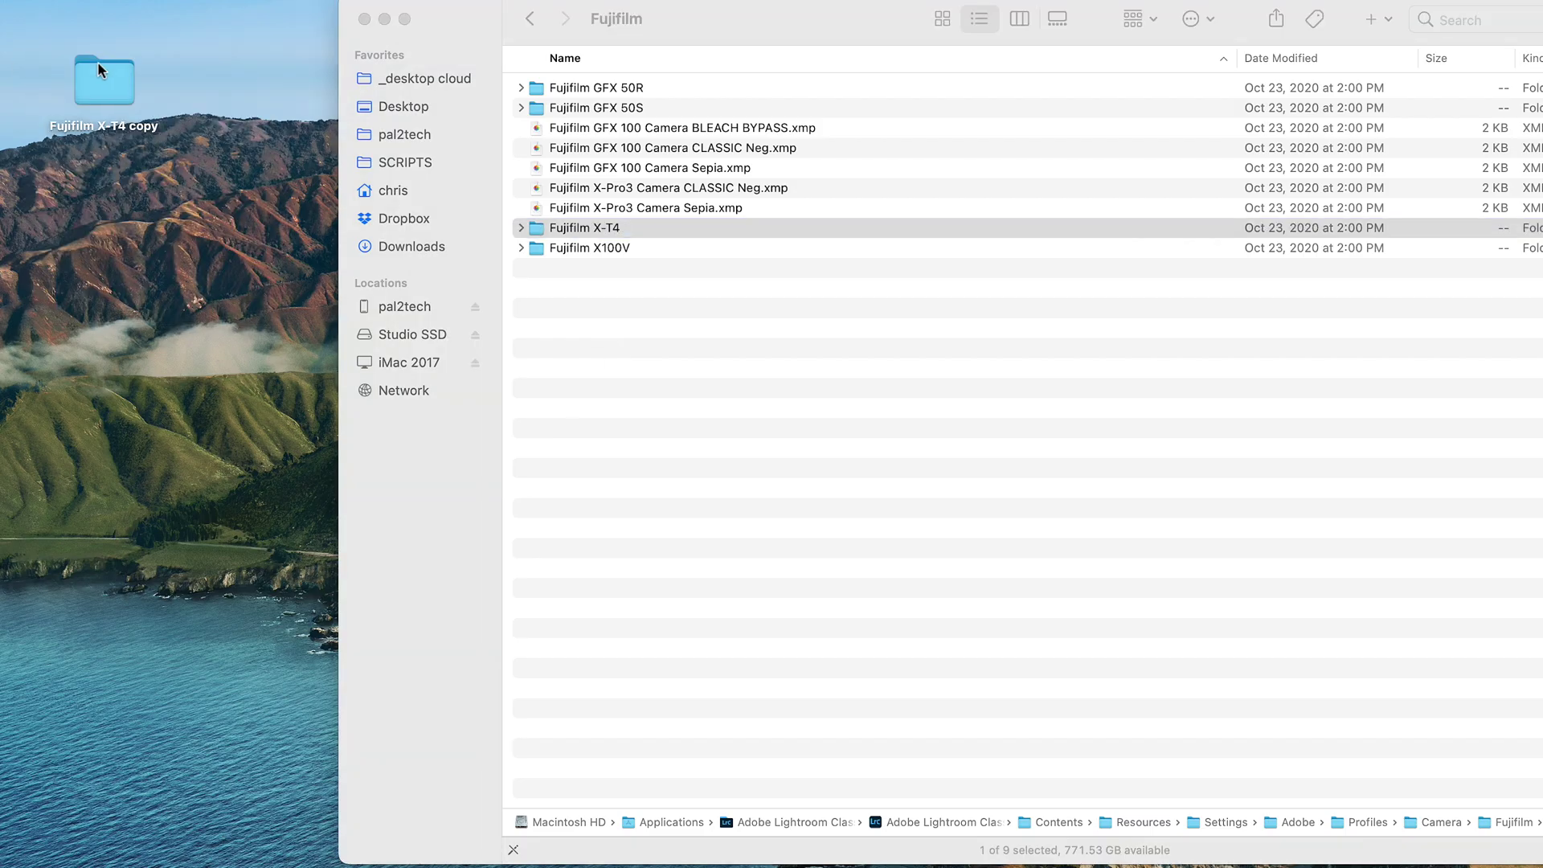
pyautogui.click(127, 129)
pyautogui.doubleClick(134, 127)
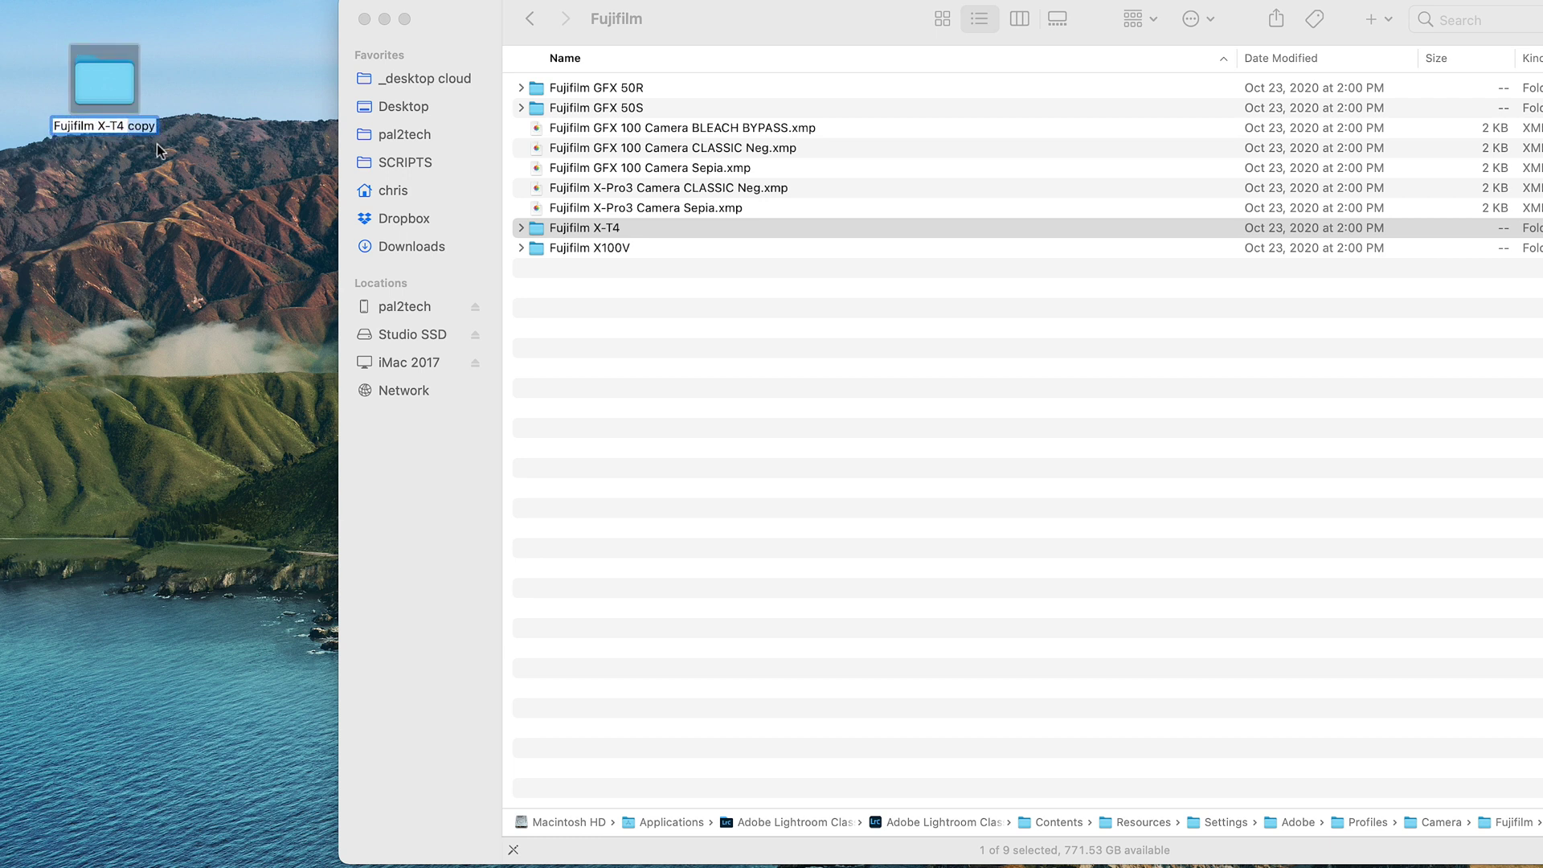
pyautogui.write('Emergency Backup')
pyautogui.press('Return')
pyautogui.doubleClick(152, 143)
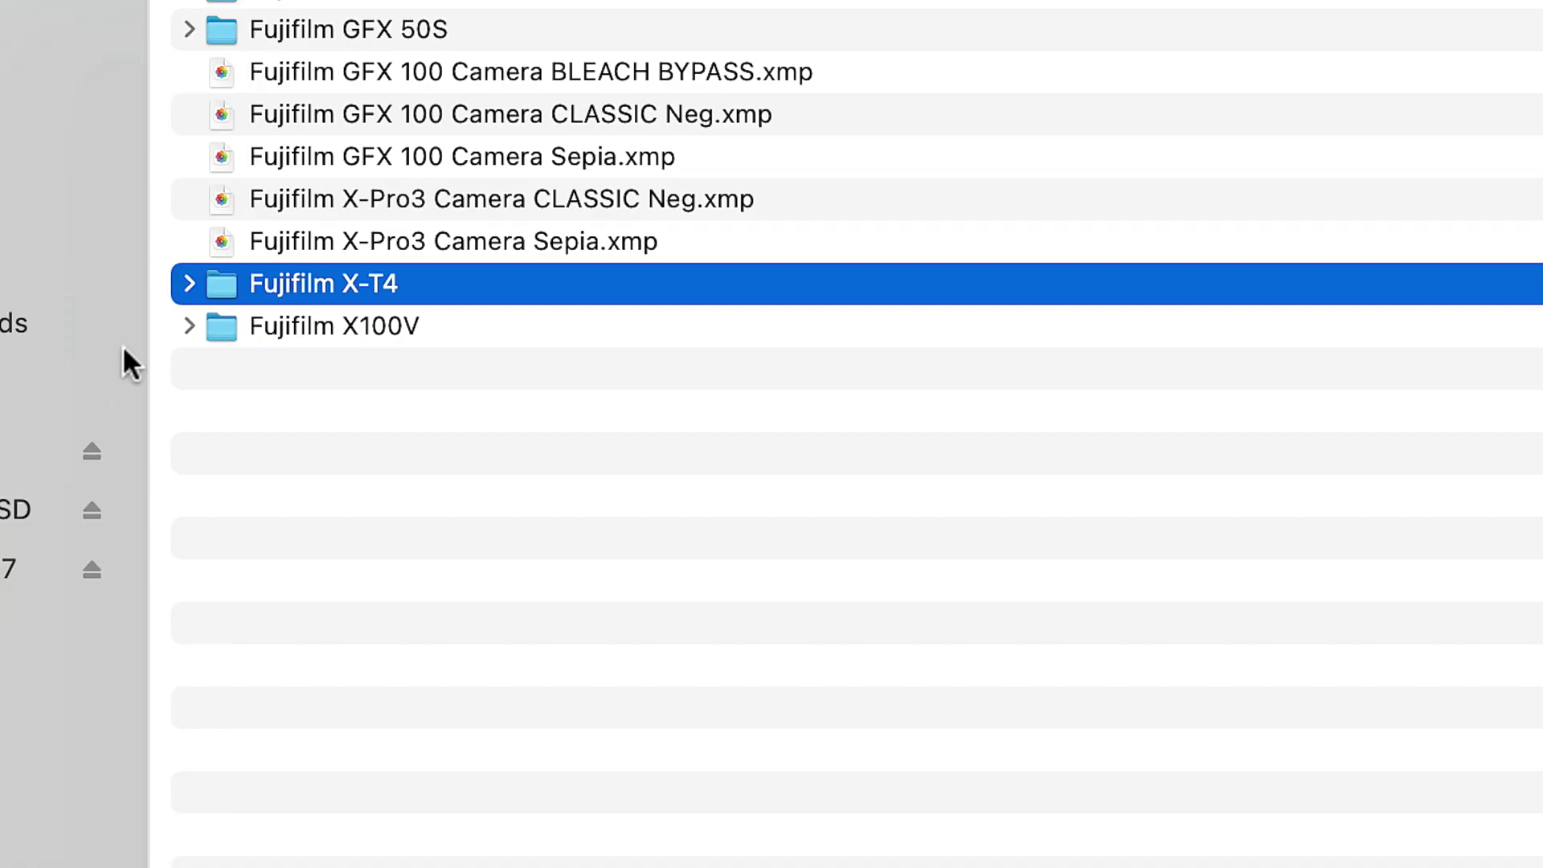
# Expand Fujifilm X-T4 and select its BLEACH BYPASS, CLASSIC Neg and Sepia .xmp files in turn.
pyautogui.click(185, 282)
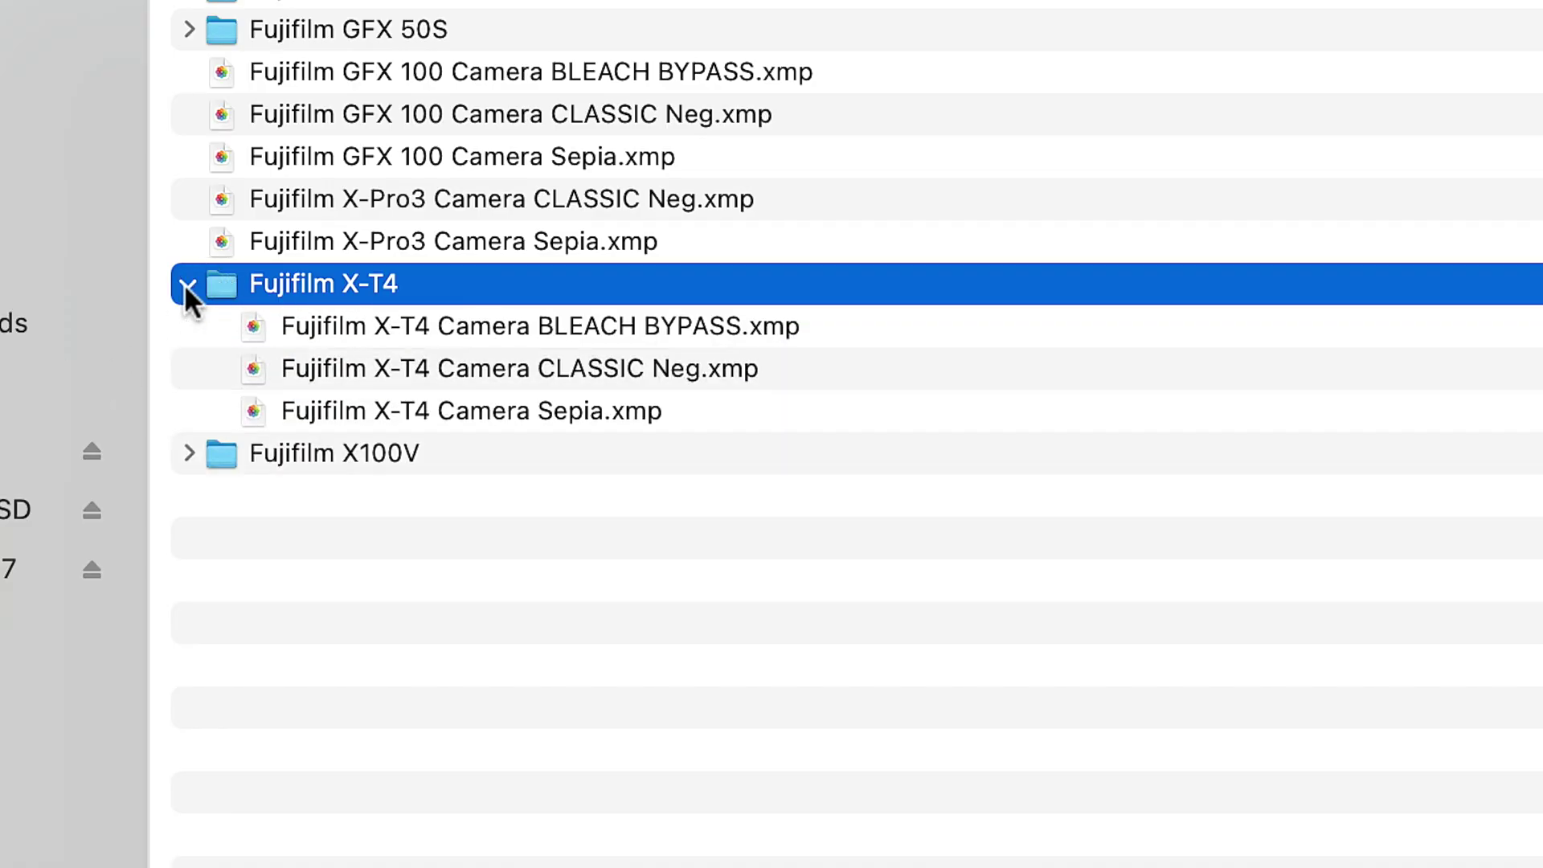
pyautogui.click(559, 341)
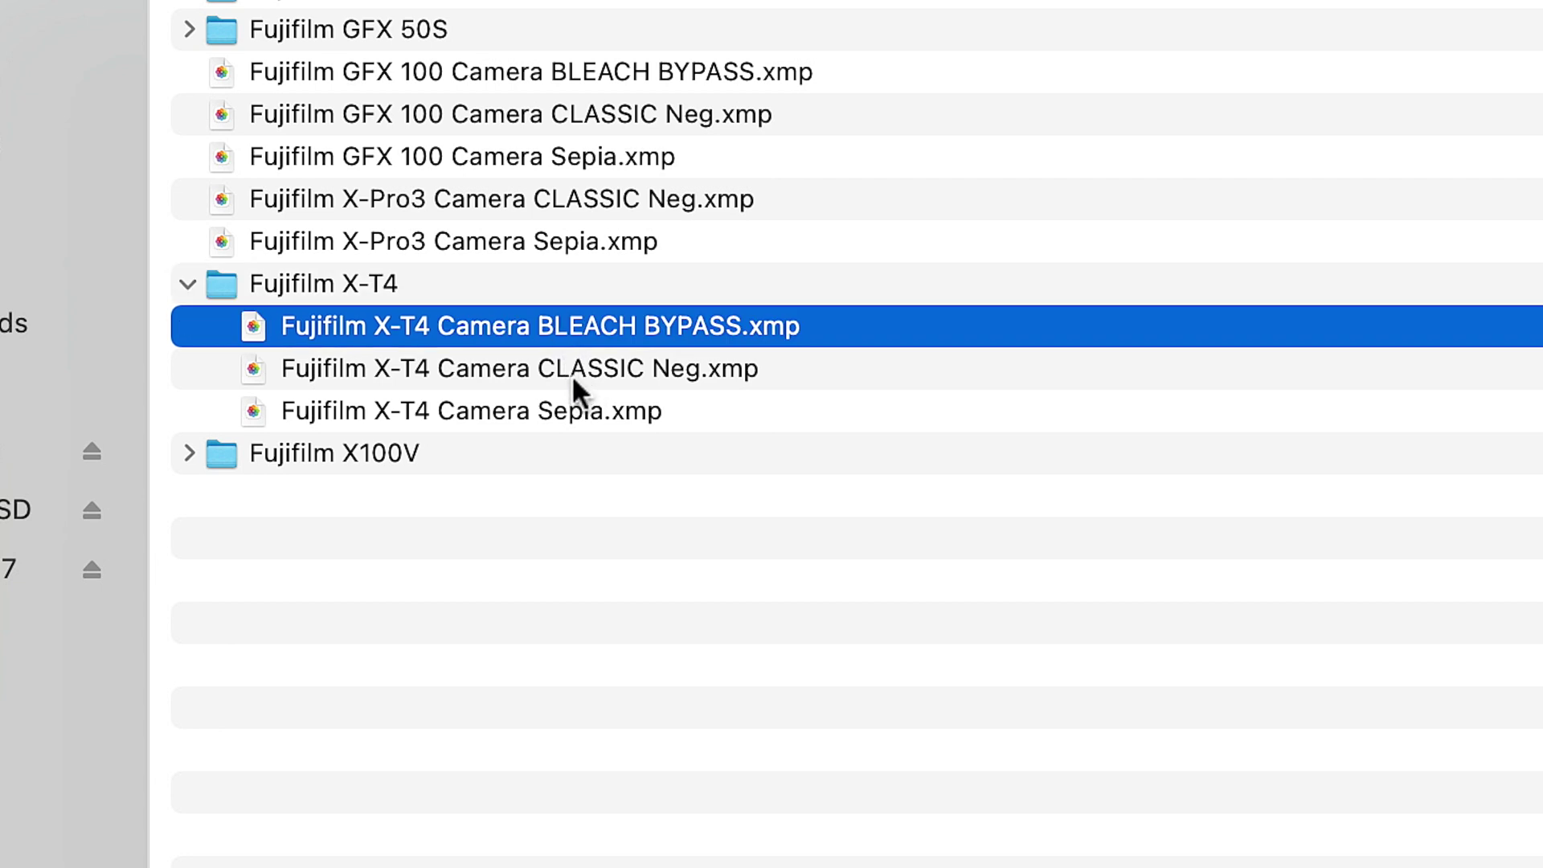
pyautogui.click(573, 372)
pyautogui.click(568, 418)
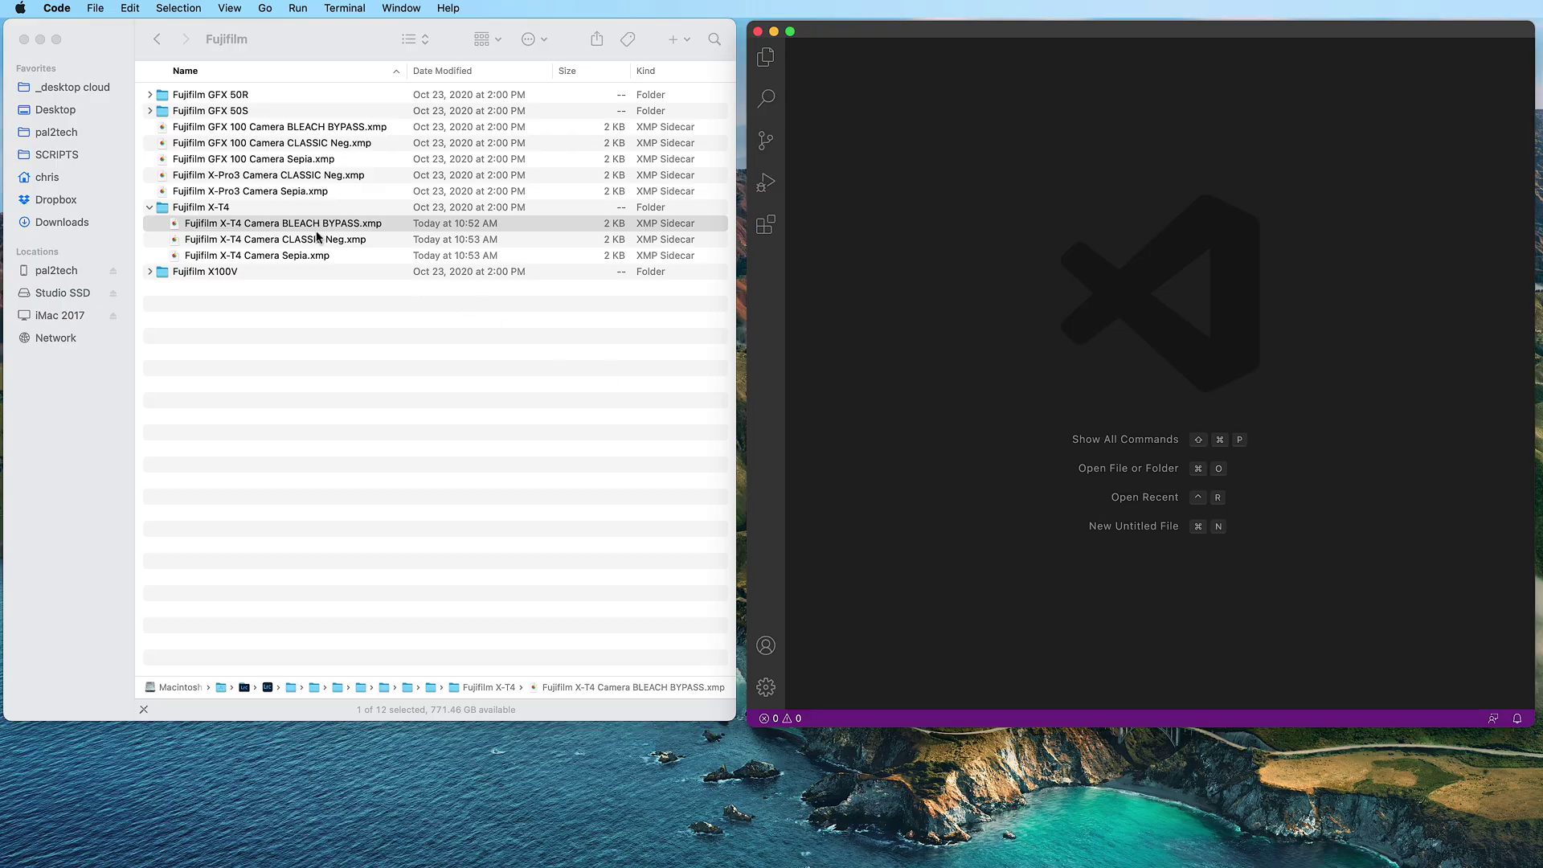
# Open the BLEACH BYPASS profile in VS Code and delete 'Fujifilm X-T4' from CameraModelRestriction on line 15.
pyautogui.moveTo(306, 227); pyautogui.dragTo(1097, 320)
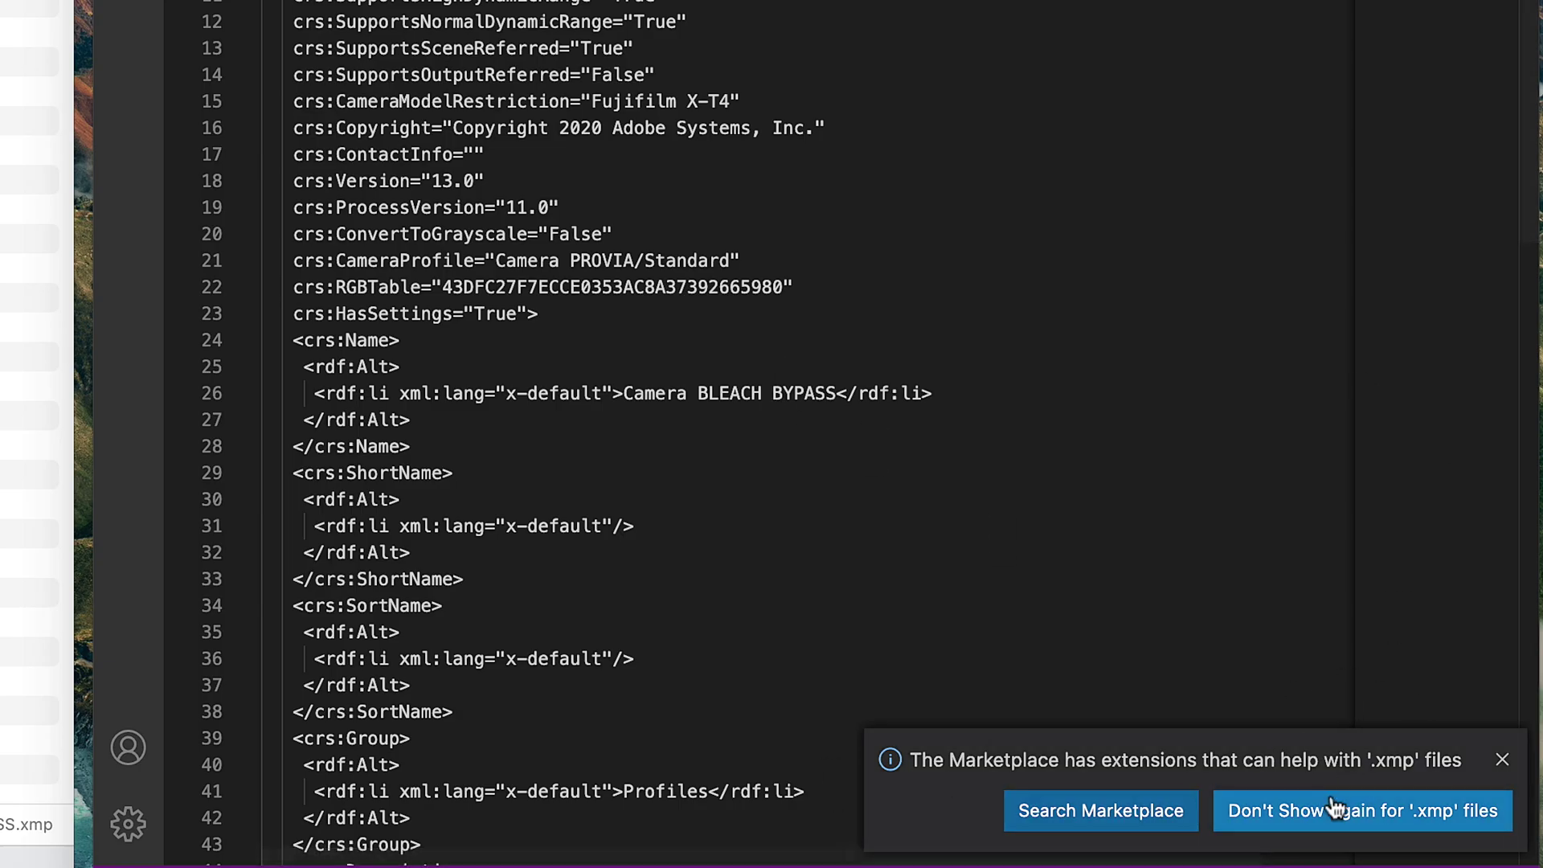
pyautogui.click(1503, 759)
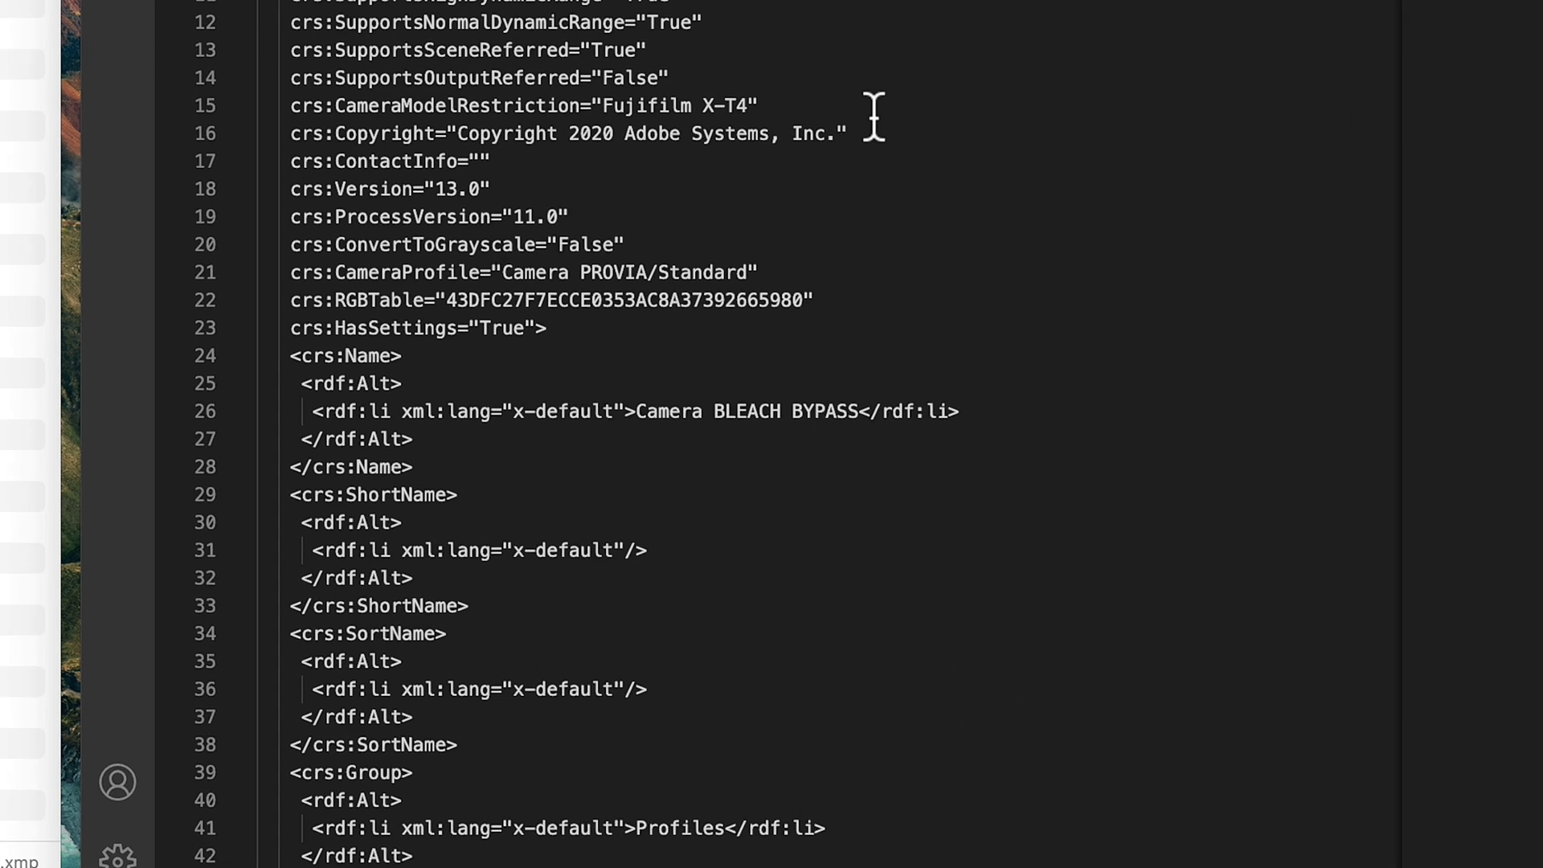
pyautogui.click(882, 95)
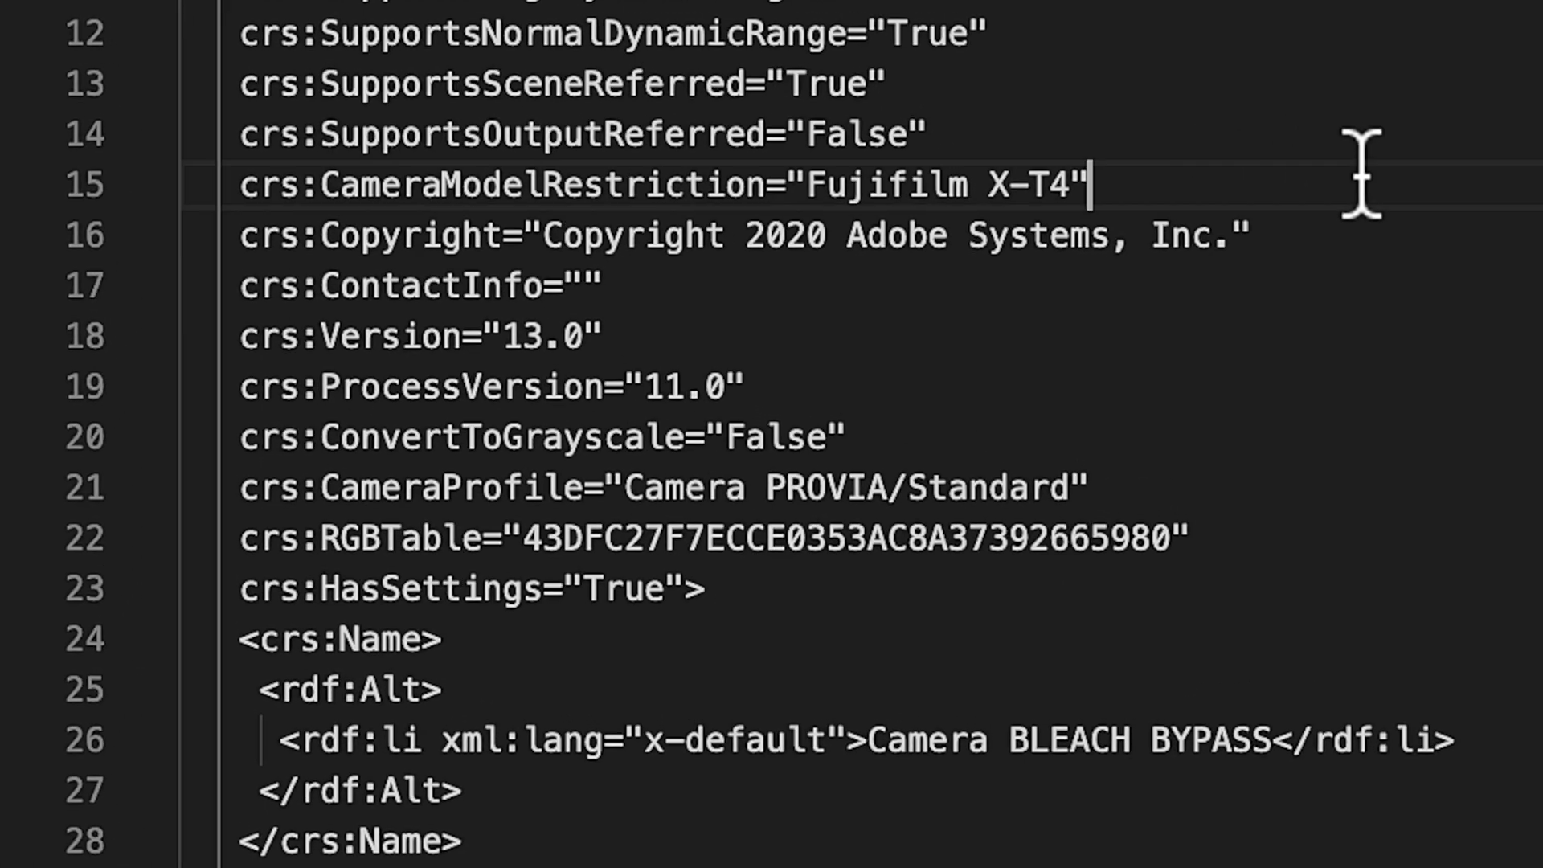
pyautogui.moveTo(1361, 173); pyautogui.dragTo(181, 185)
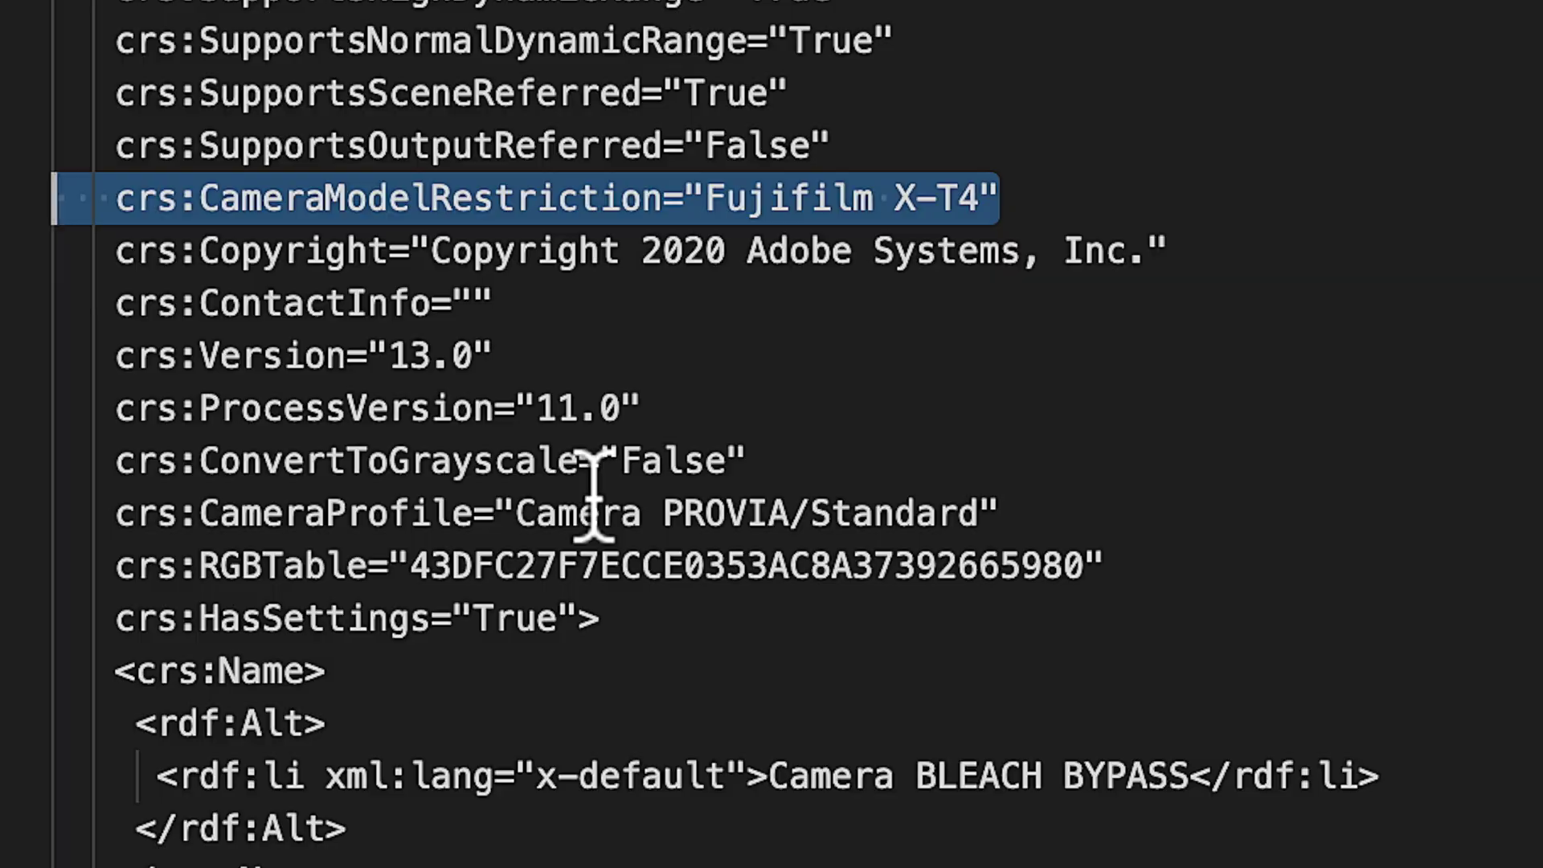
pyautogui.click(1023, 346)
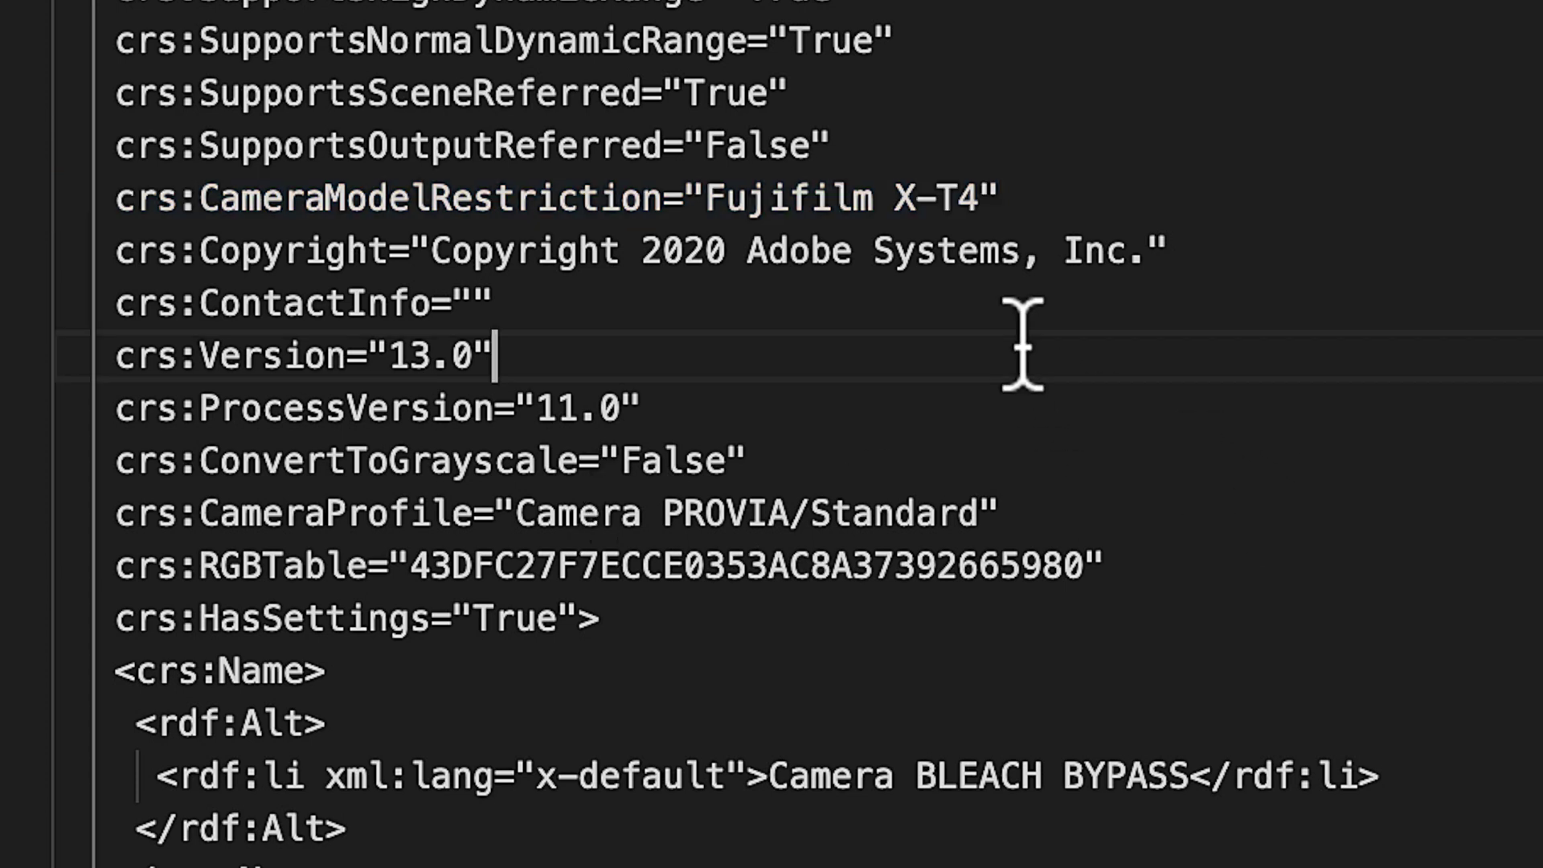
pyautogui.moveTo(978, 197); pyautogui.dragTo(748, 193)
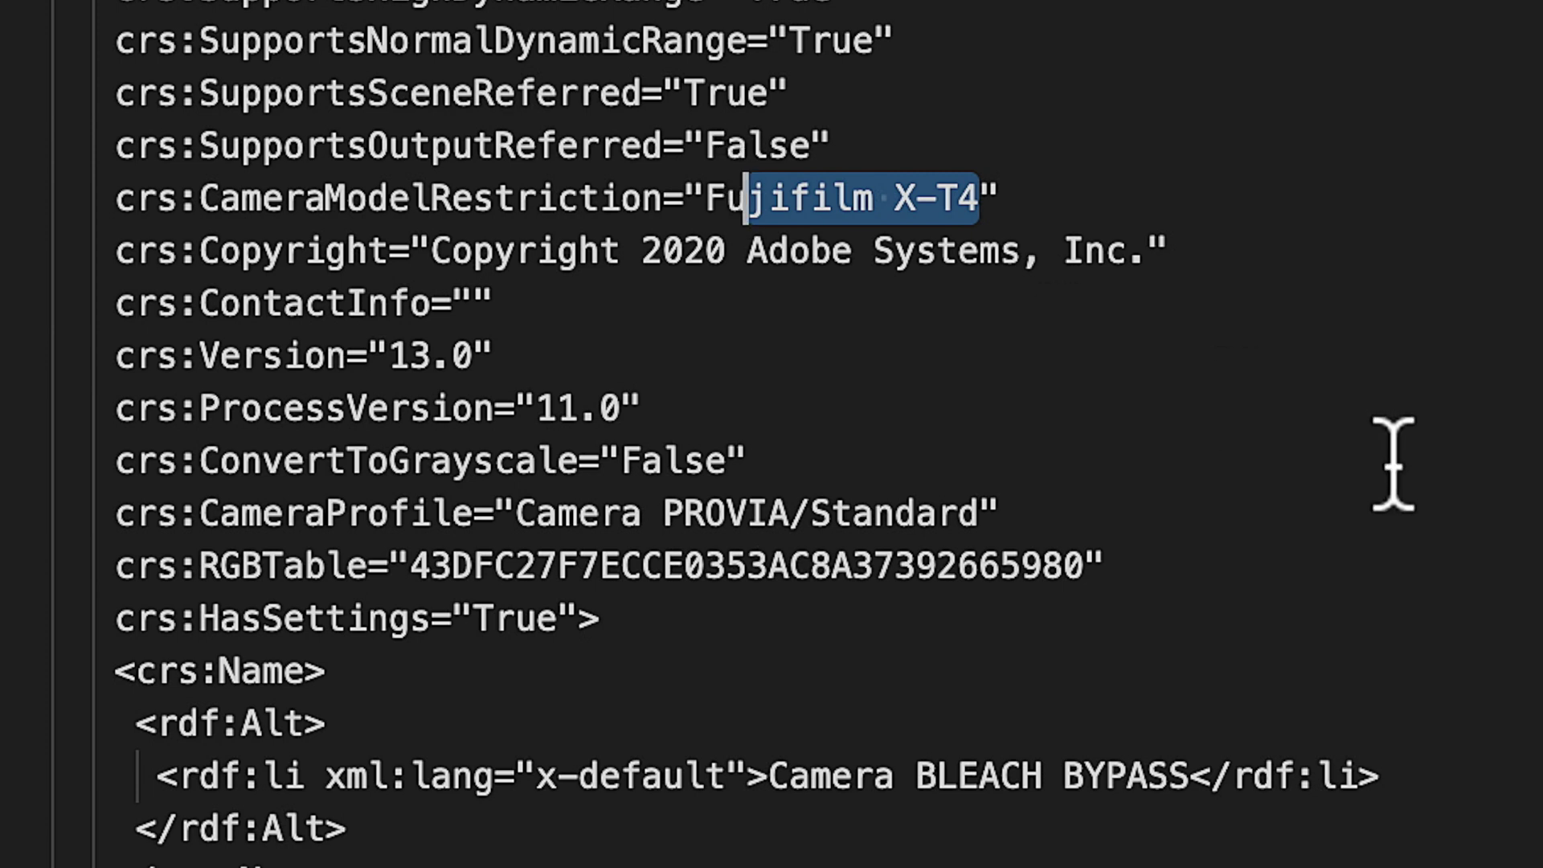
pyautogui.press('BackSpace')
pyautogui.press('BackSpace')
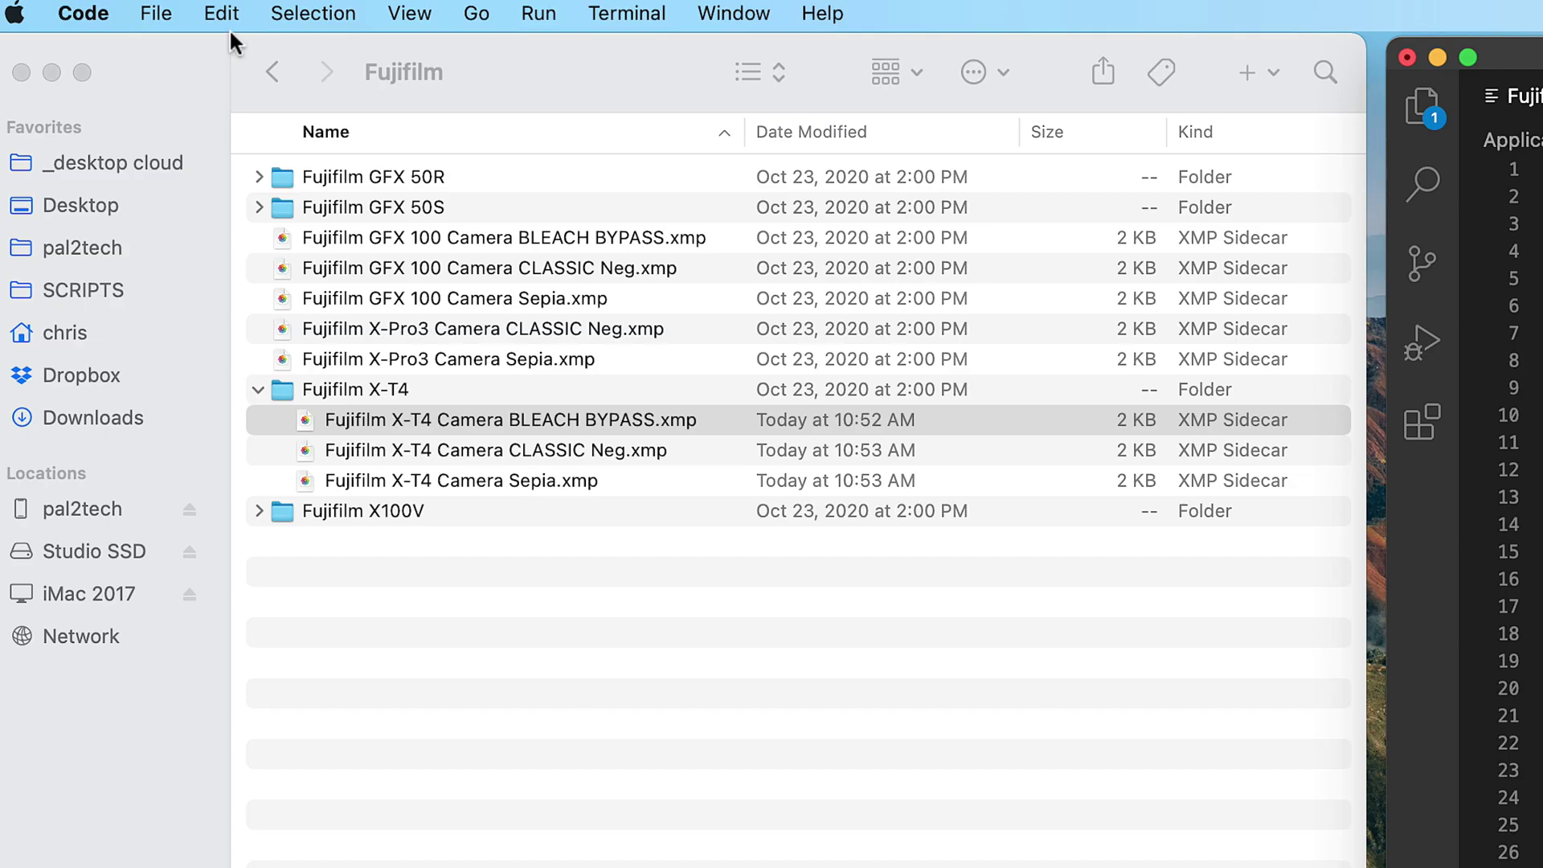
# Save the BLEACH BYPASS profile via File > Save, retrying as sudo with the administrator password.
pyautogui.click(165, 13)
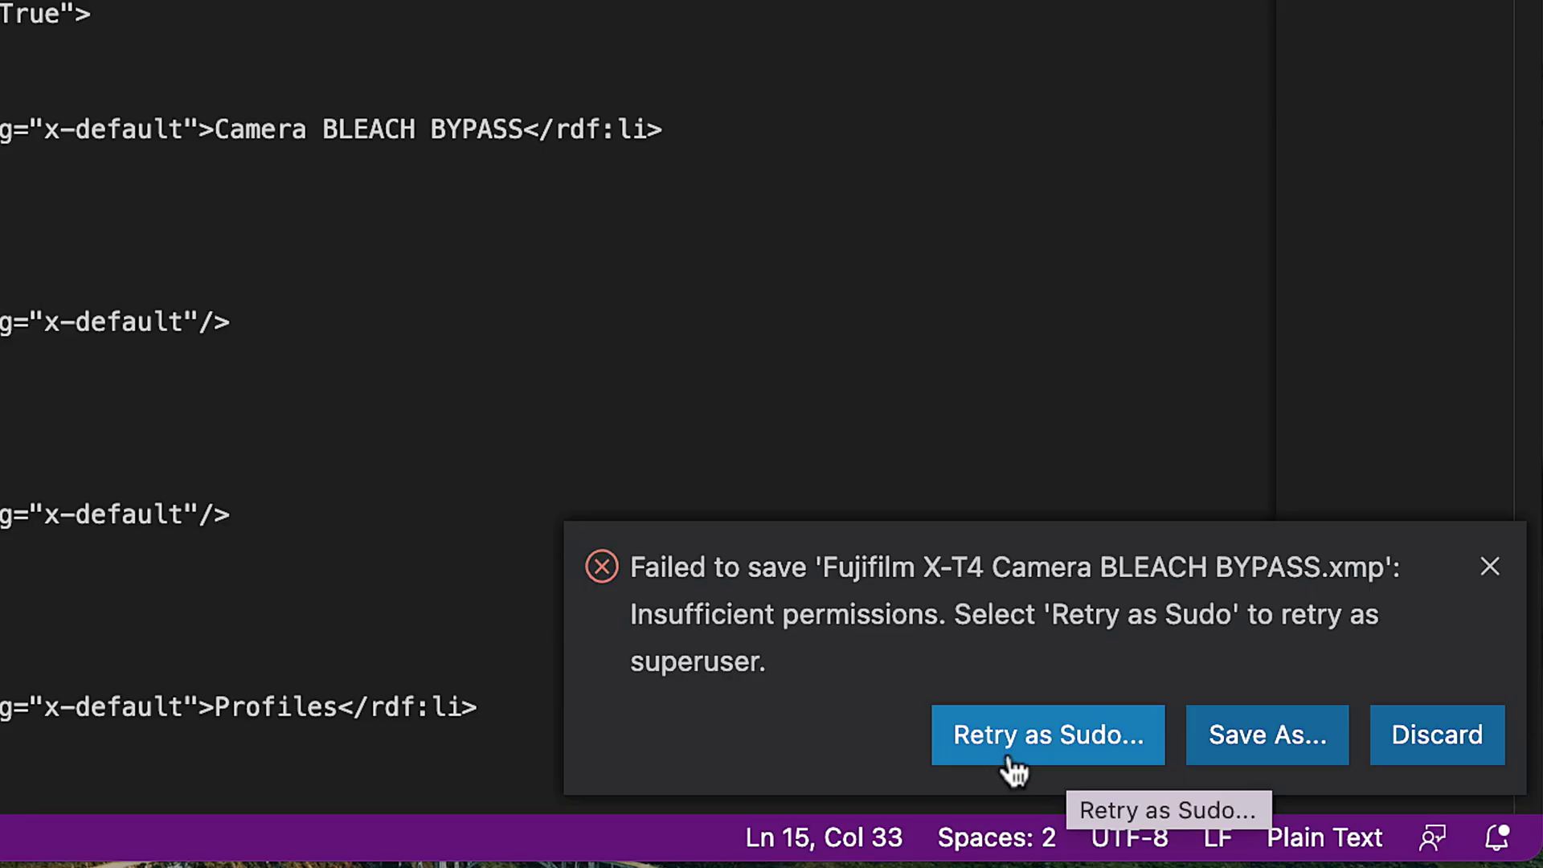
pyautogui.click(1011, 746)
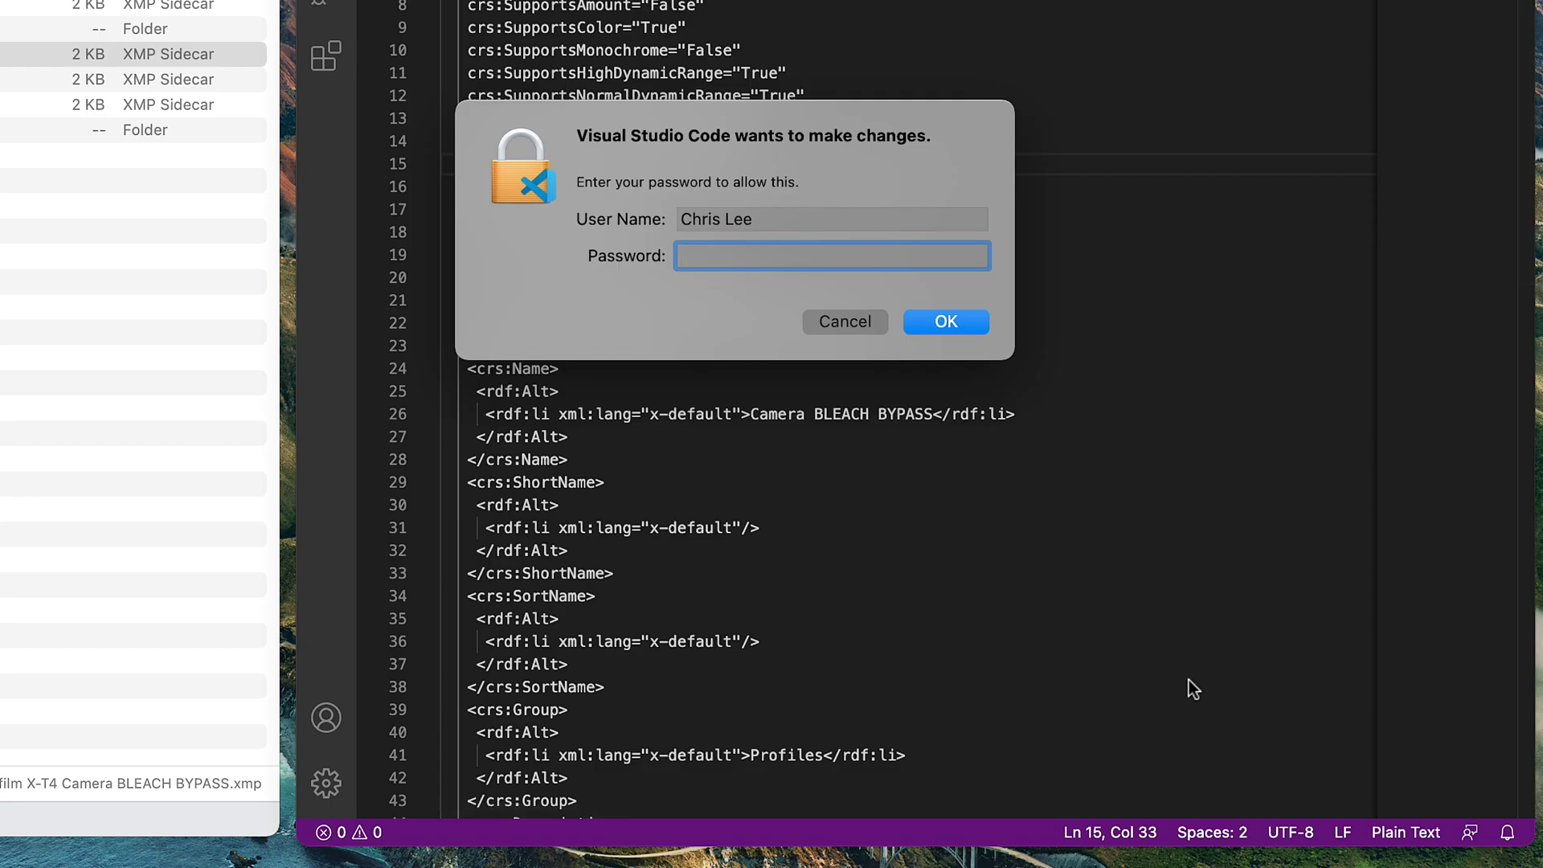
pyautogui.write('•••••')
pyautogui.press('Return')
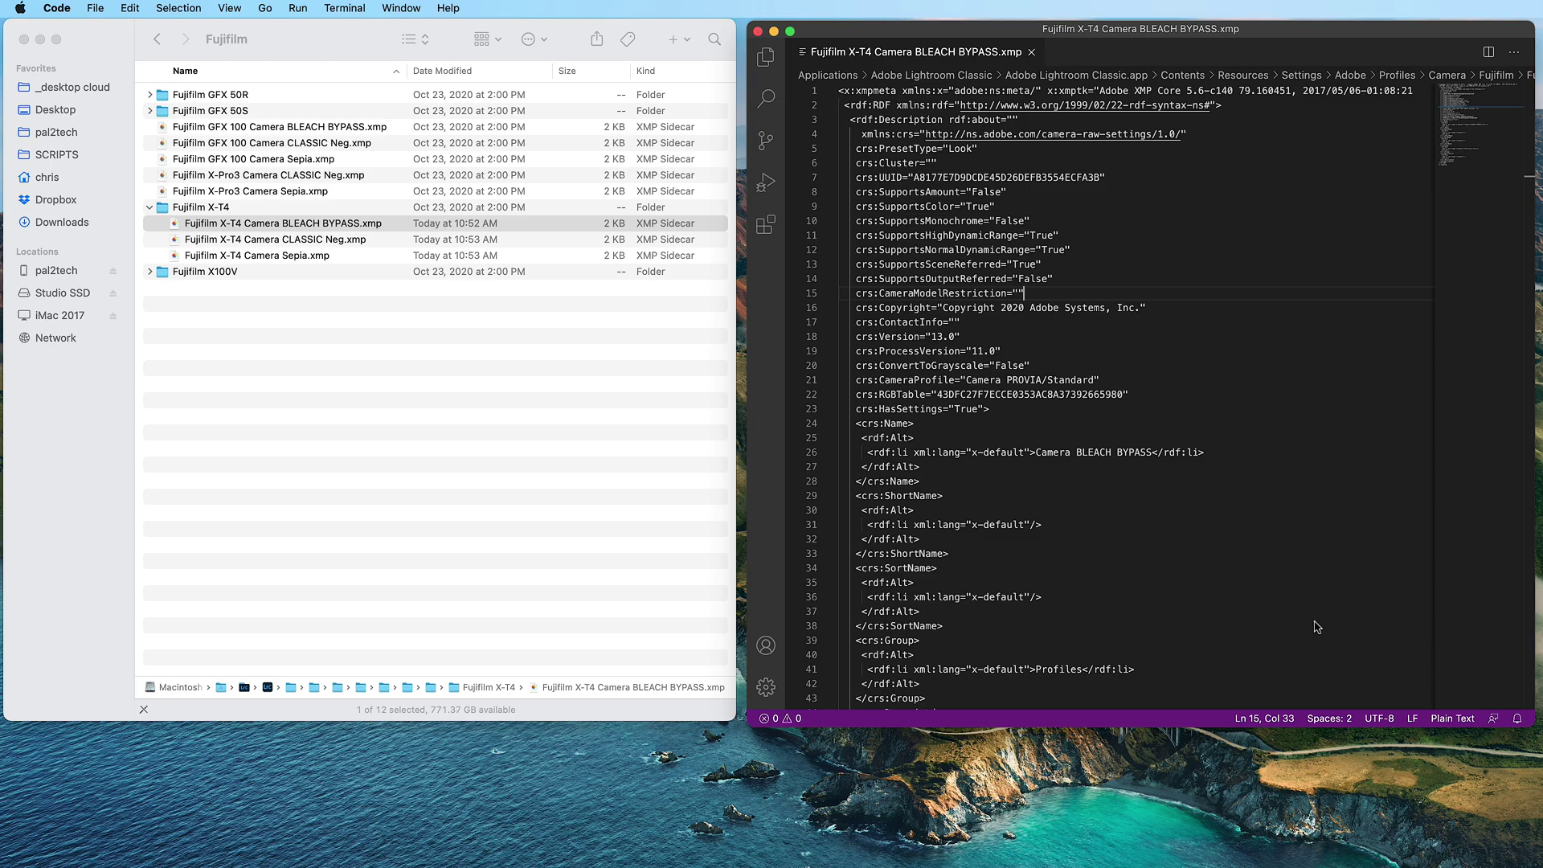
# Empty the CLASSIC Neg profile's CameraModelRestriction and save it as sudo.
pyautogui.click(1033, 53)
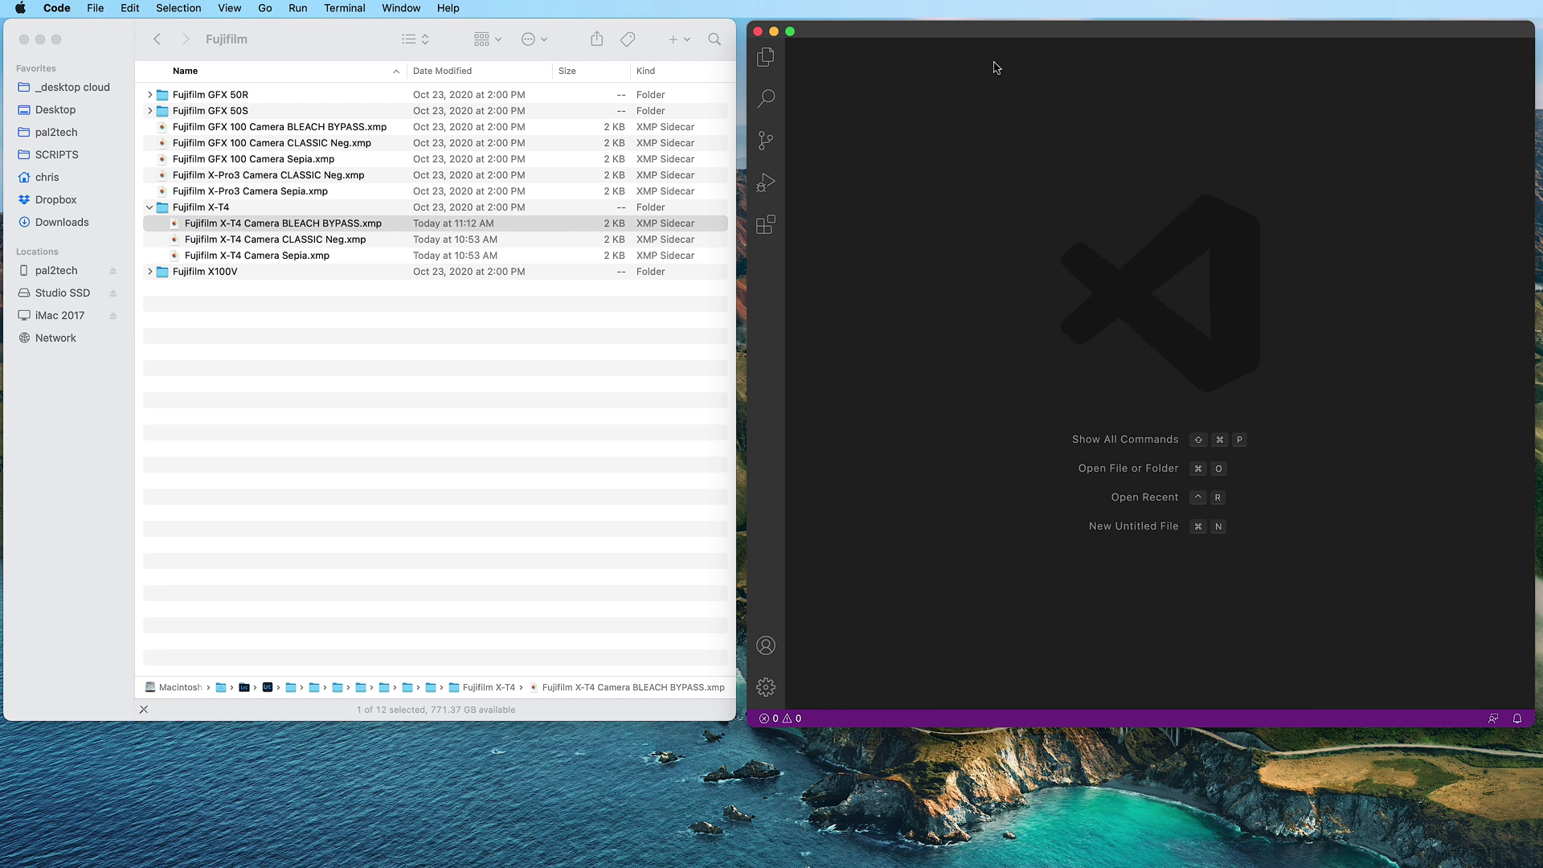
pyautogui.click(298, 249)
pyautogui.moveTo(297, 250); pyautogui.dragTo(1005, 265)
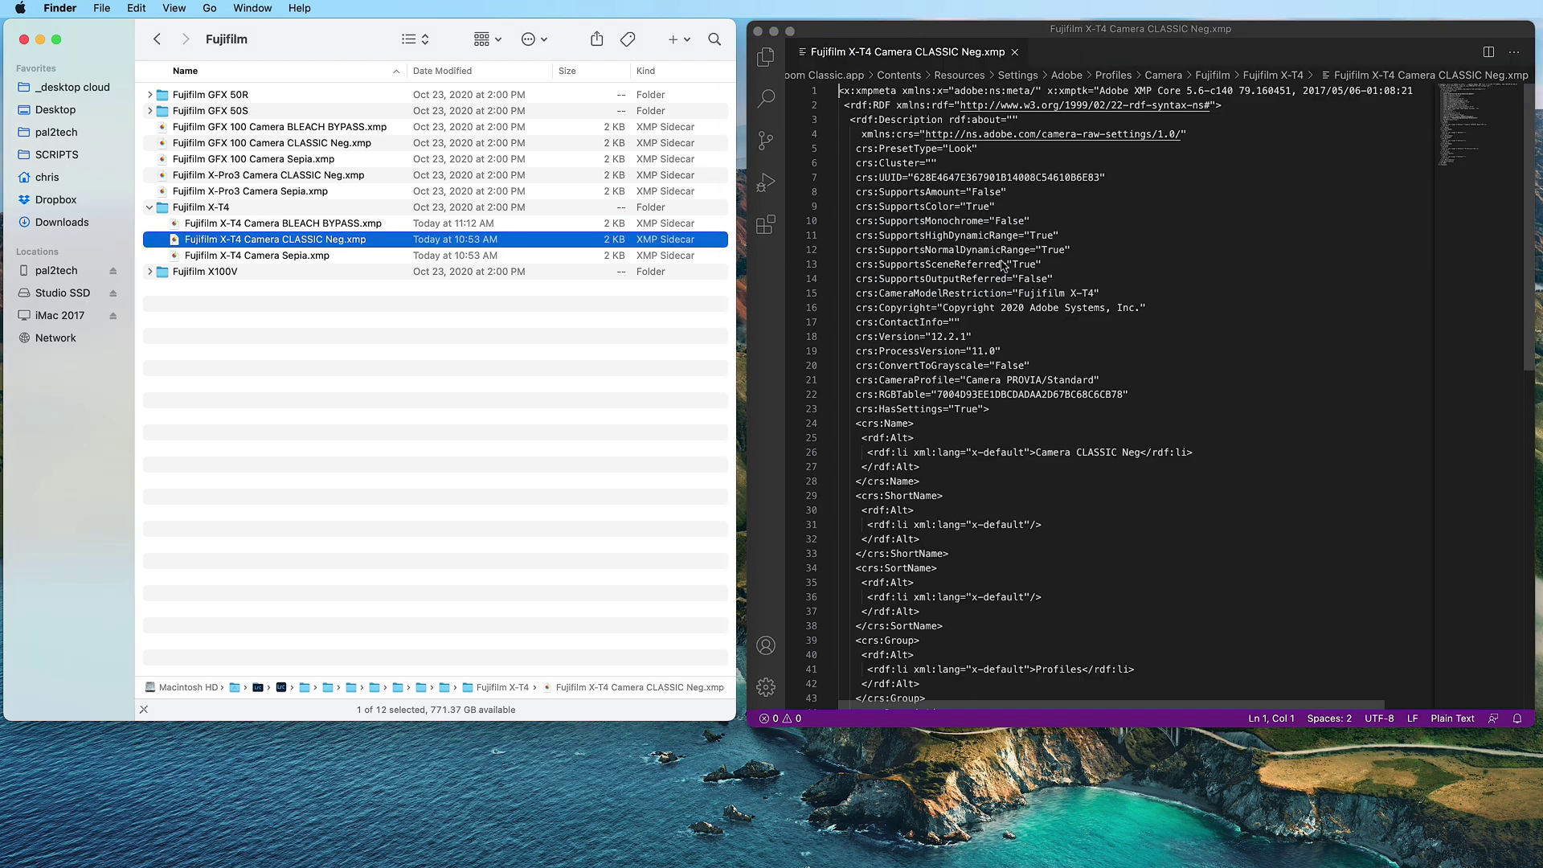
pyautogui.click(1069, 352)
pyautogui.click(1094, 423)
pyautogui.moveTo(1094, 293); pyautogui.dragTo(1089, 292)
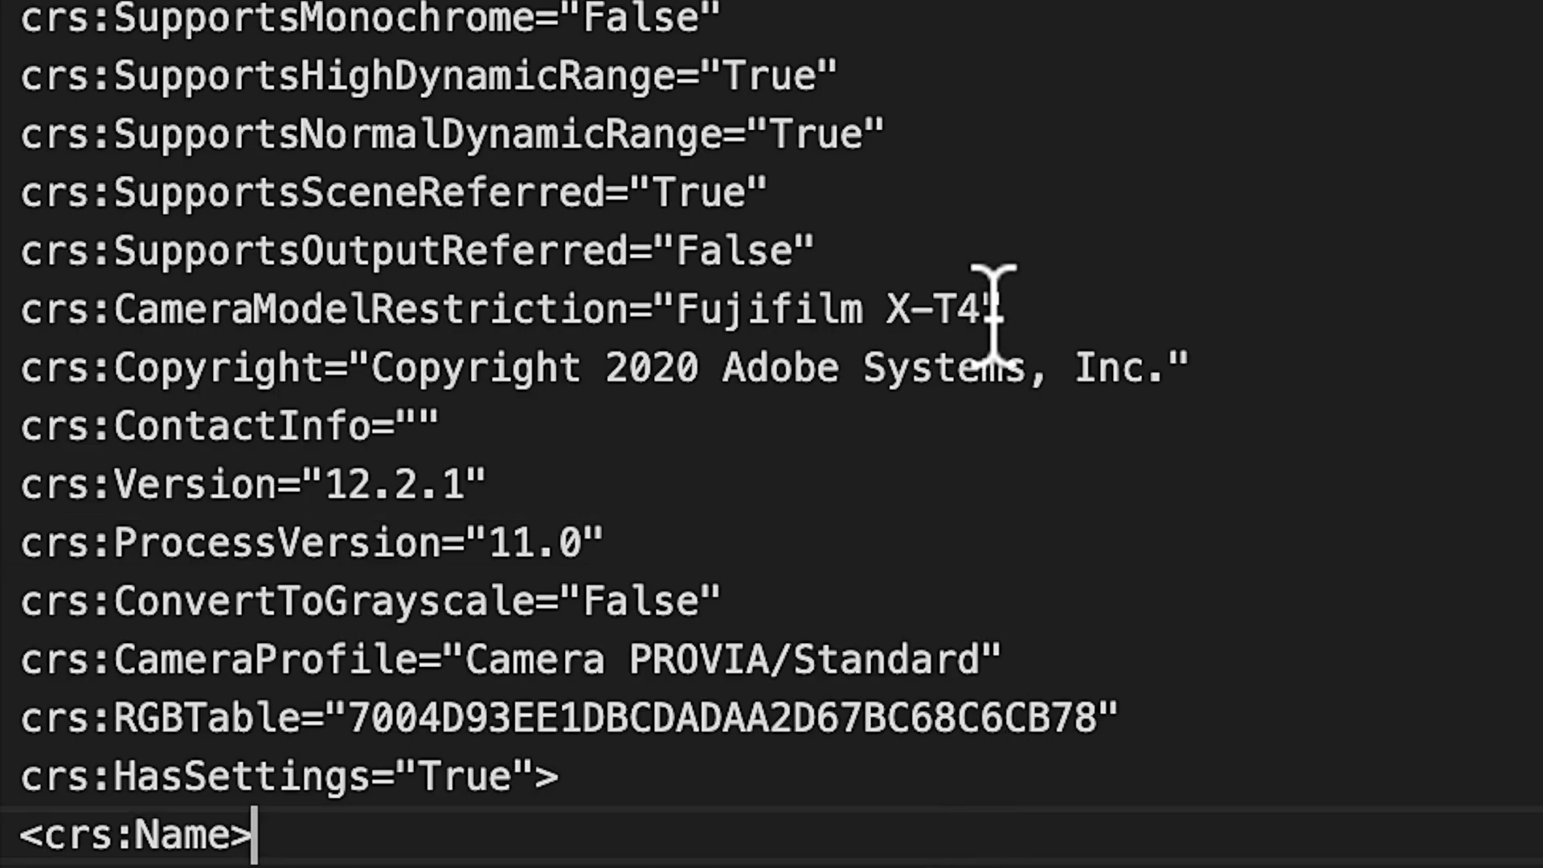
pyautogui.moveTo(955, 296); pyautogui.dragTo(722, 296)
pyautogui.press('BackSpace')
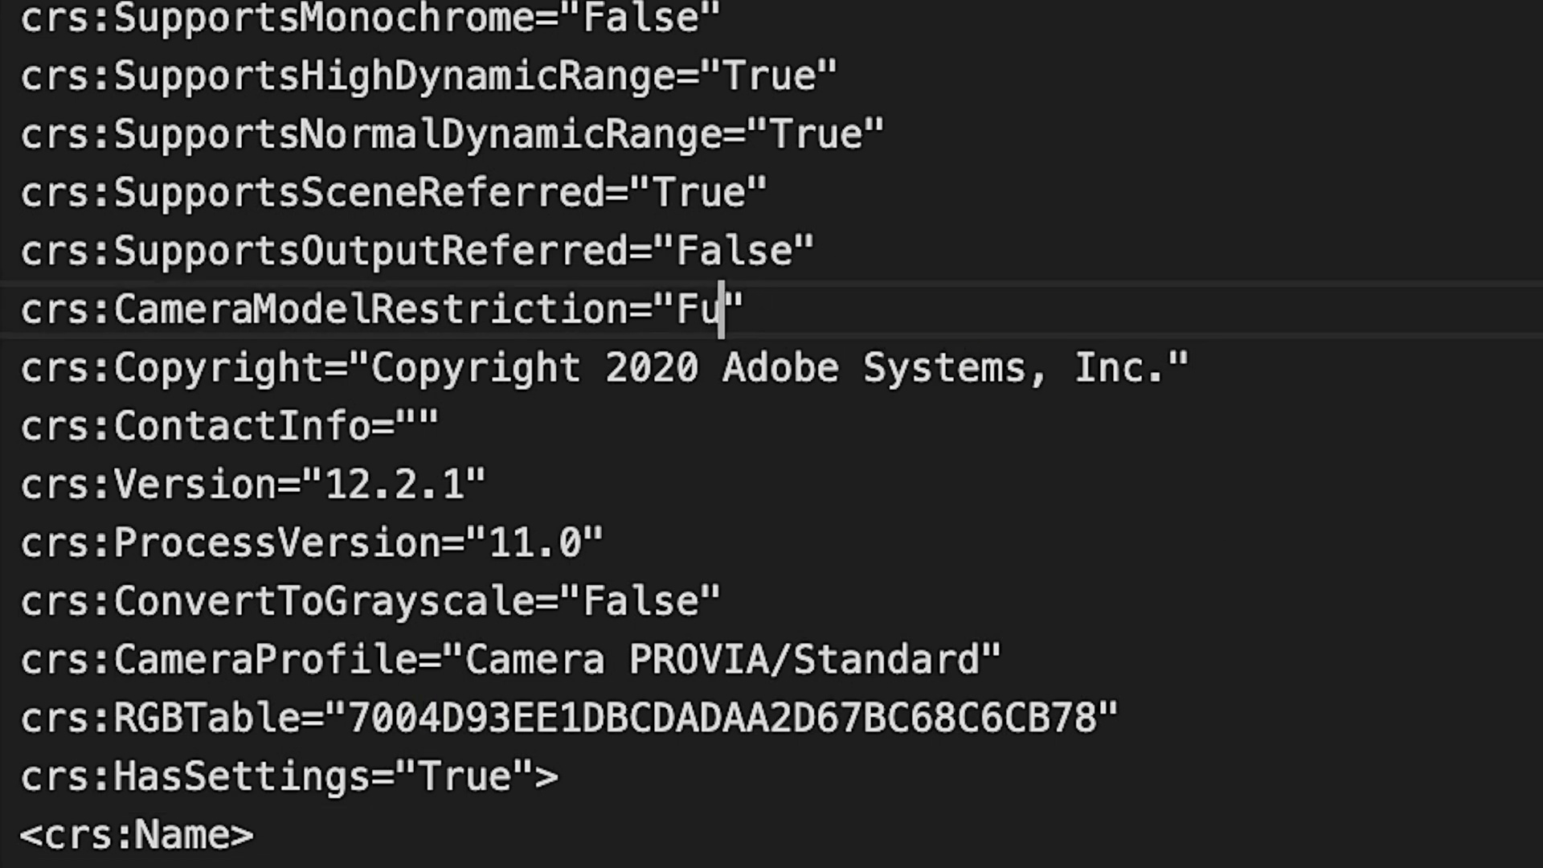
pyautogui.click(1291, 523)
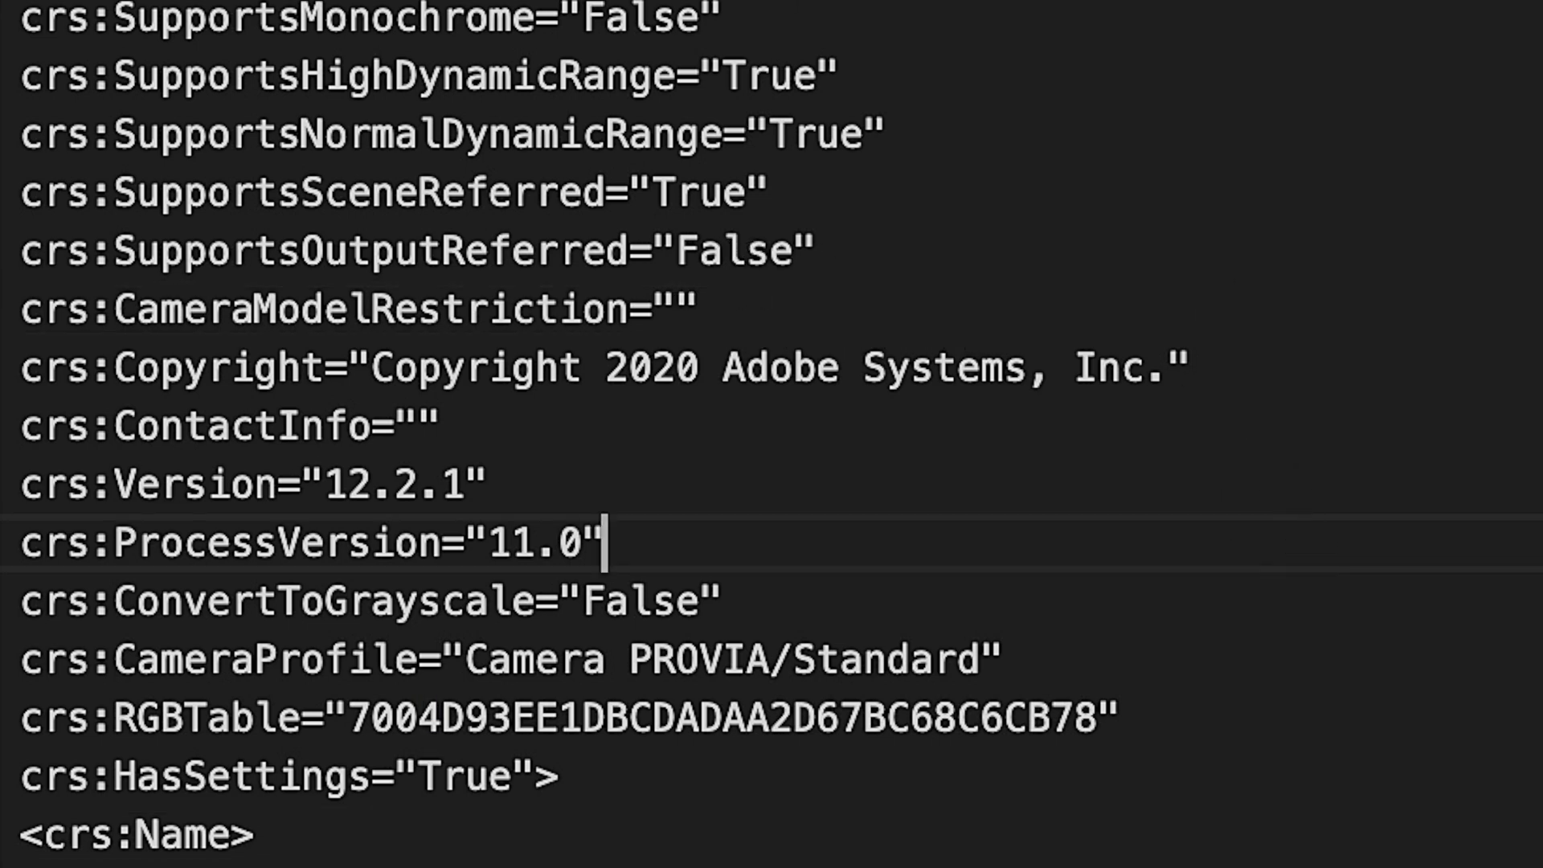
pyautogui.press('super+s')
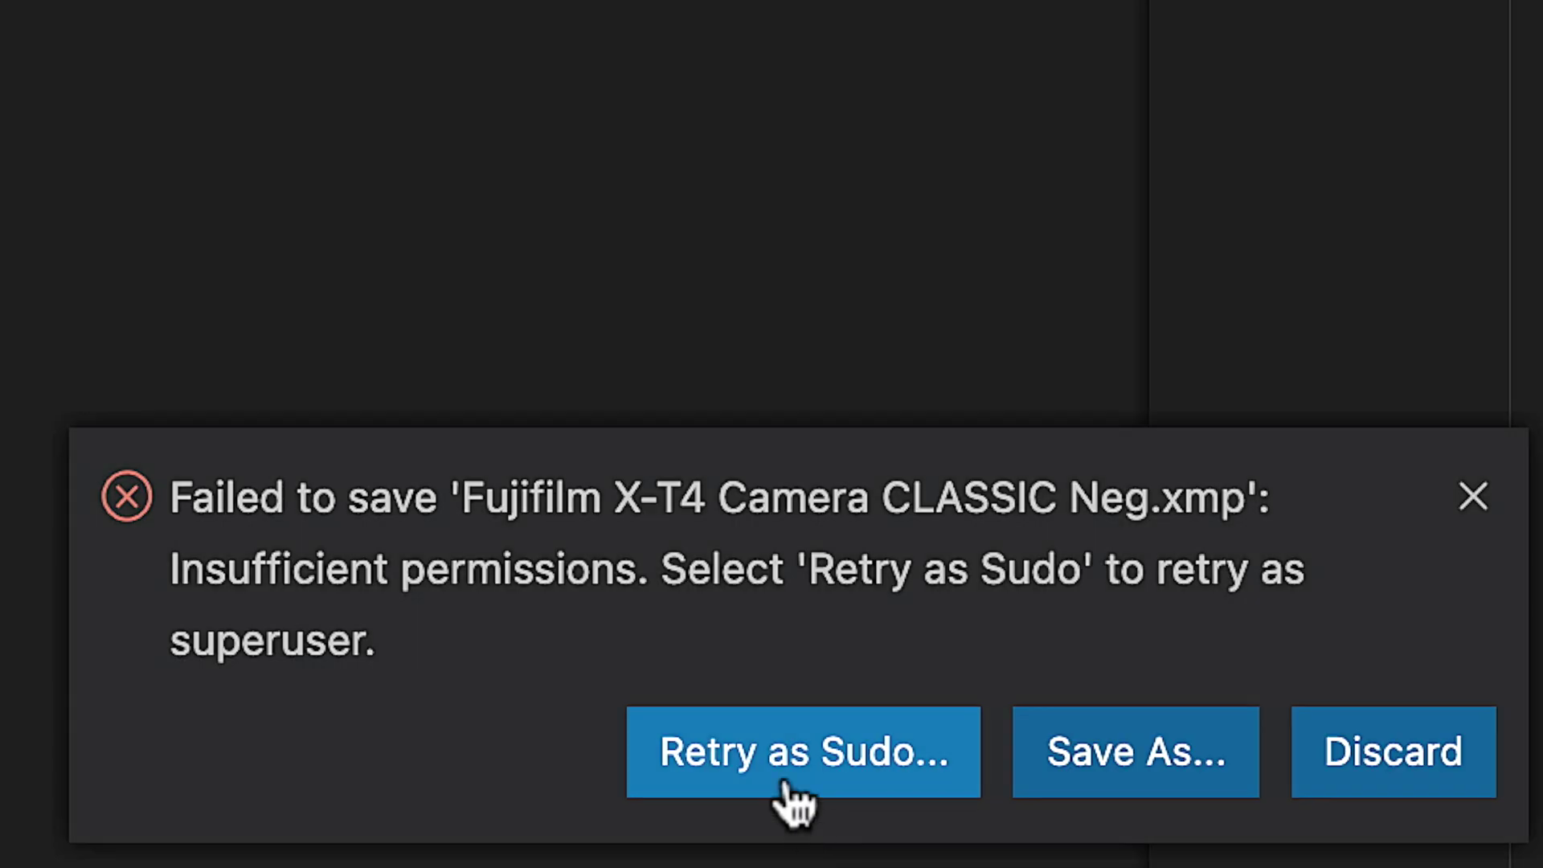
pyautogui.click(707, 748)
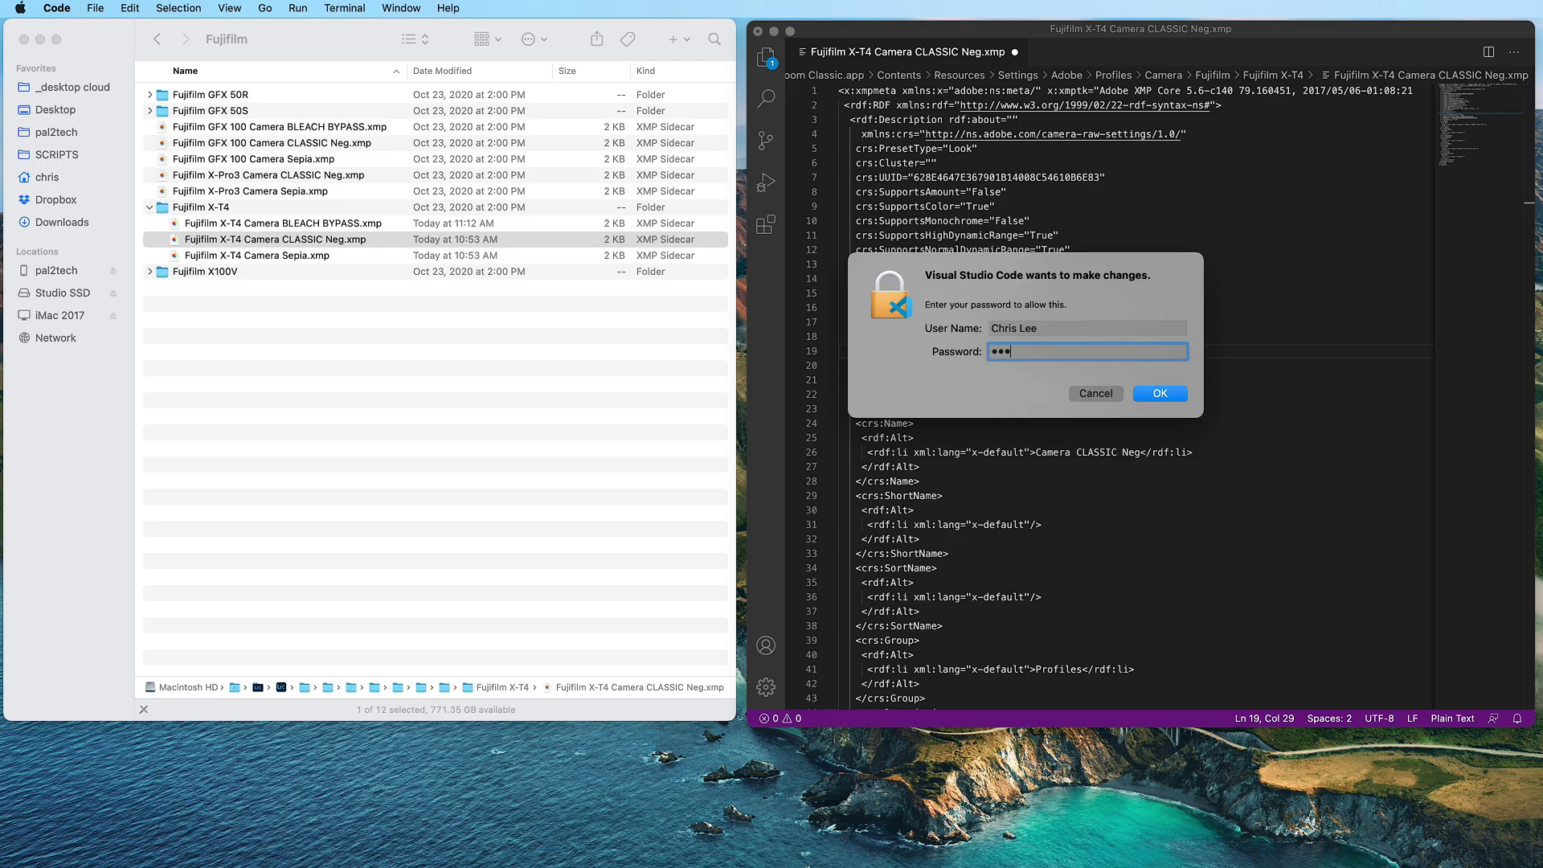
pyautogui.press('Return')
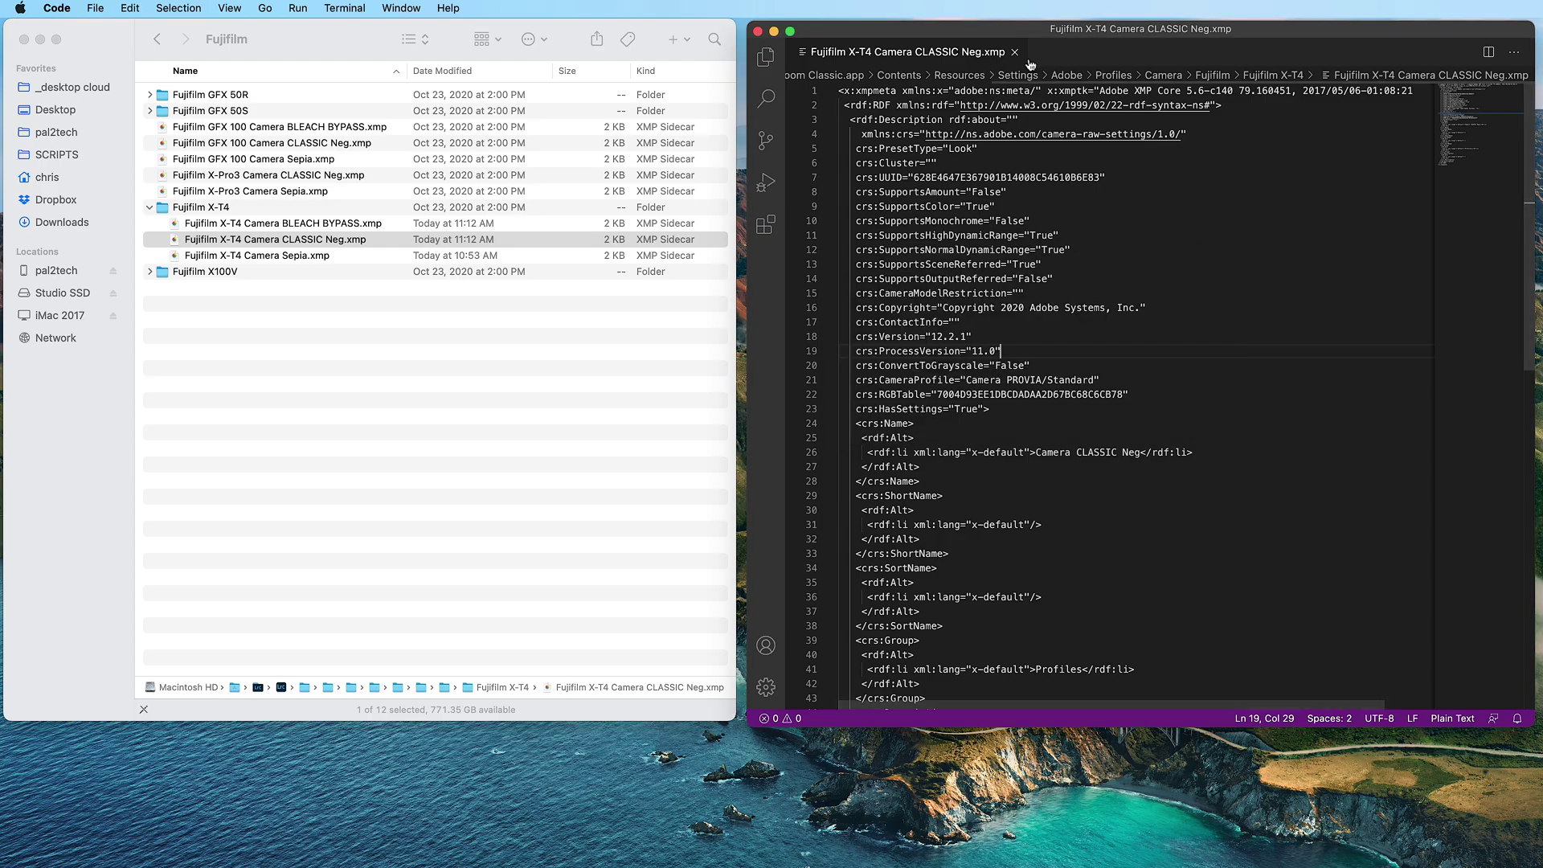
# Edit the Sepia profile's CameraModelRestriction value and save it with administrator rights.
pyautogui.click(1016, 53)
pyautogui.click(273, 263)
pyautogui.moveTo(249, 256); pyautogui.dragTo(1093, 296)
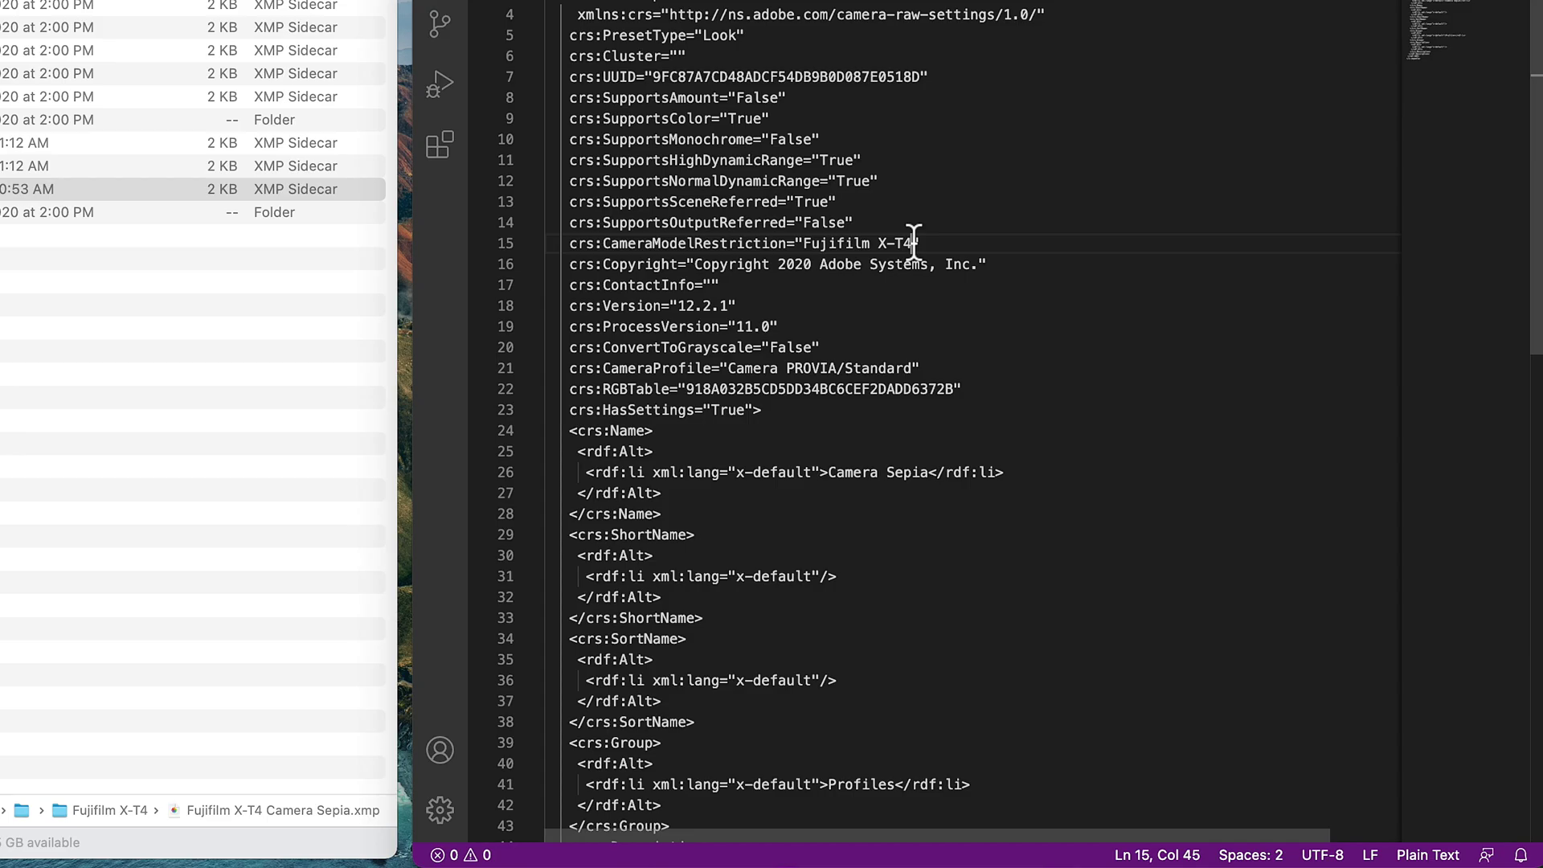
pyautogui.moveTo(914, 243); pyautogui.dragTo(803, 243)
pyautogui.write('Fu')
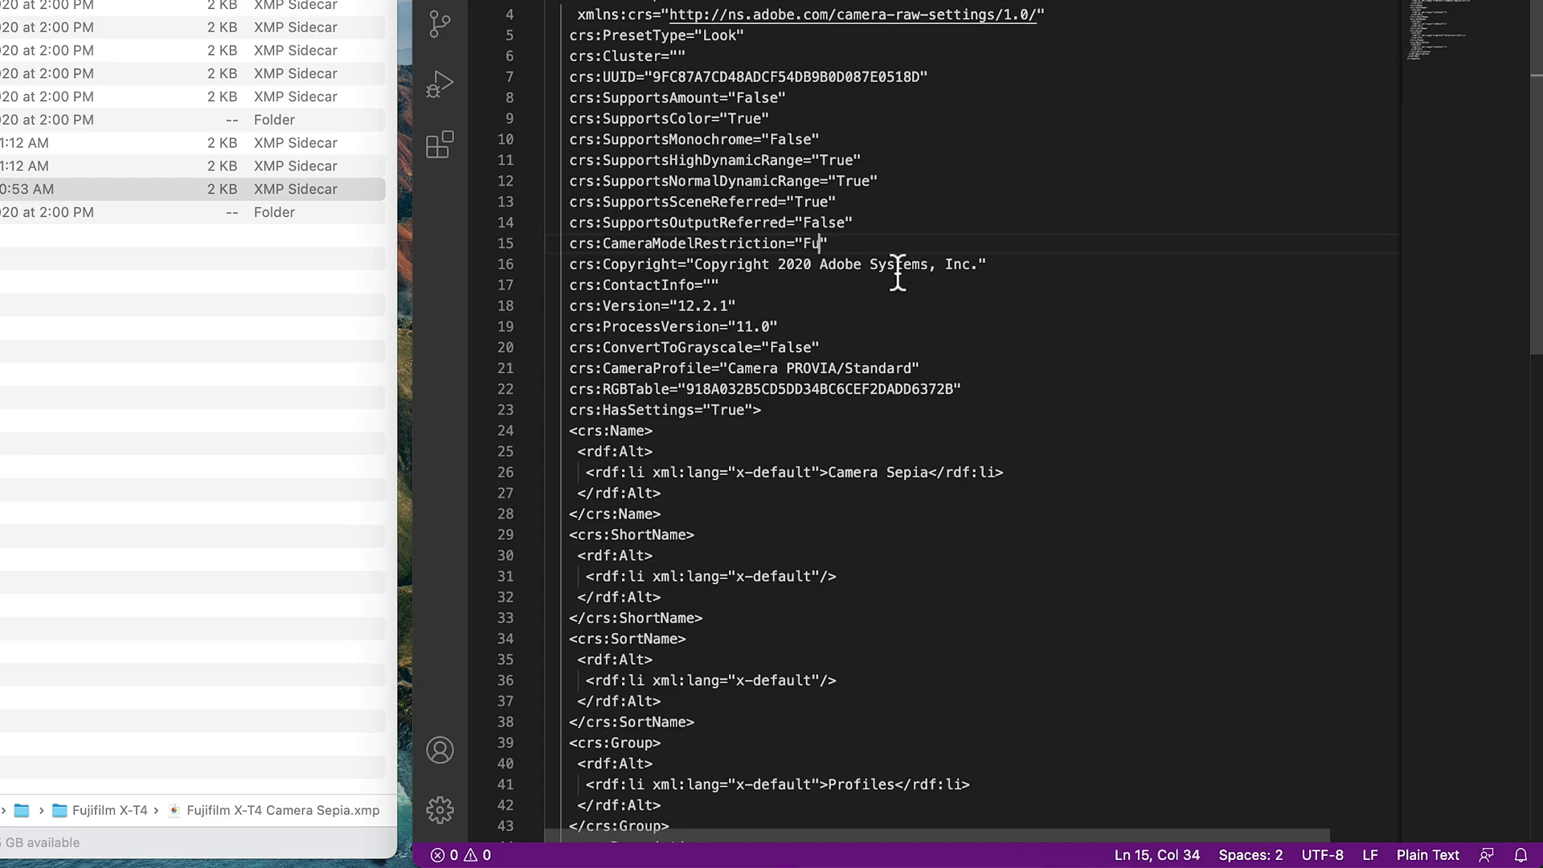
pyautogui.press('super+s')
pyautogui.click(1278, 802)
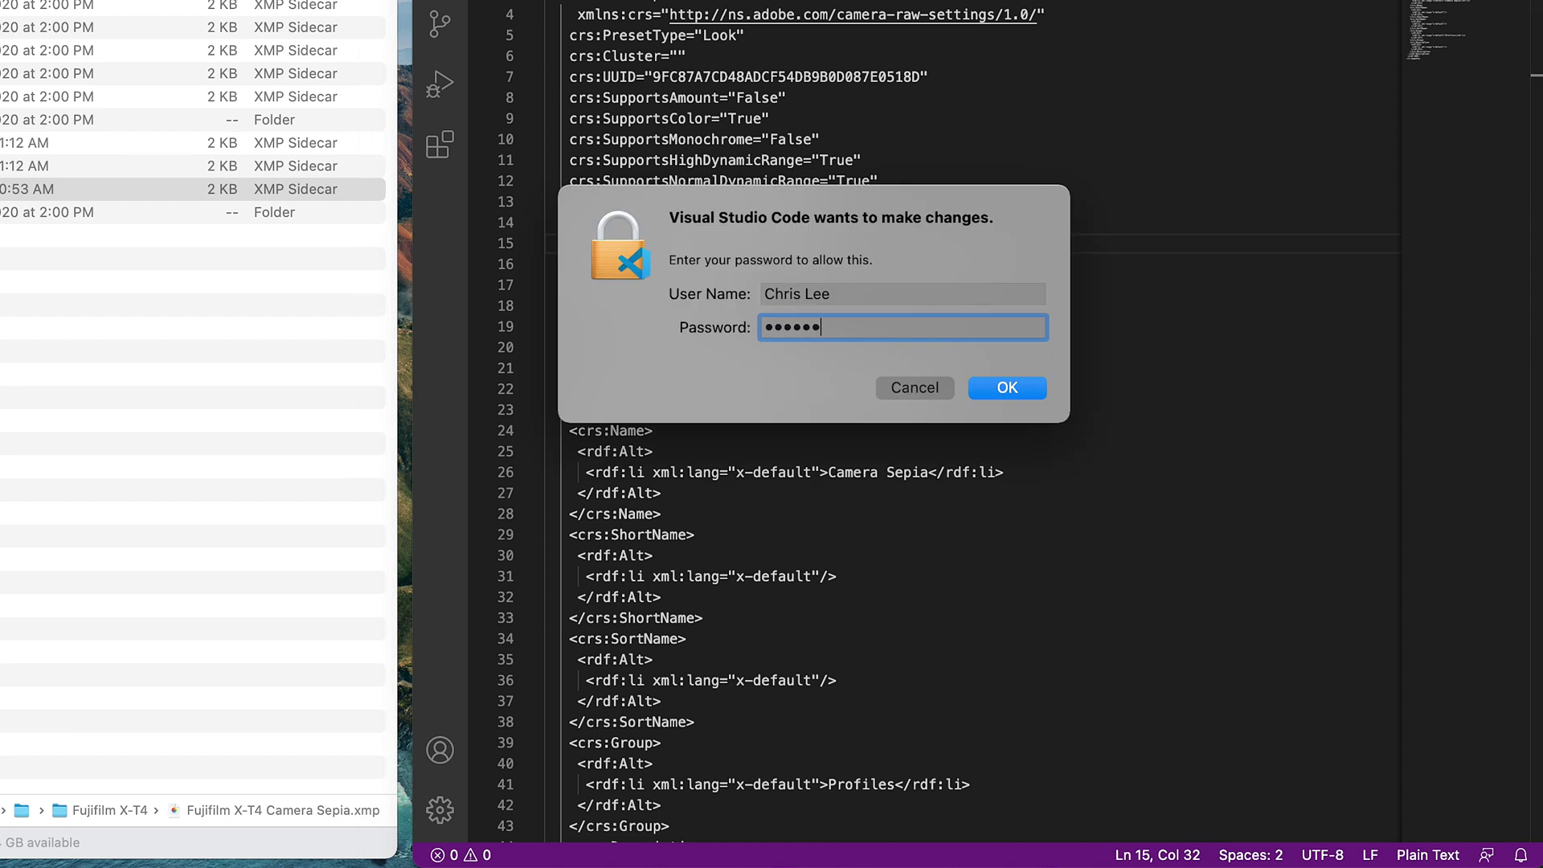
pyautogui.press('Return')
pyautogui.press('super+w')
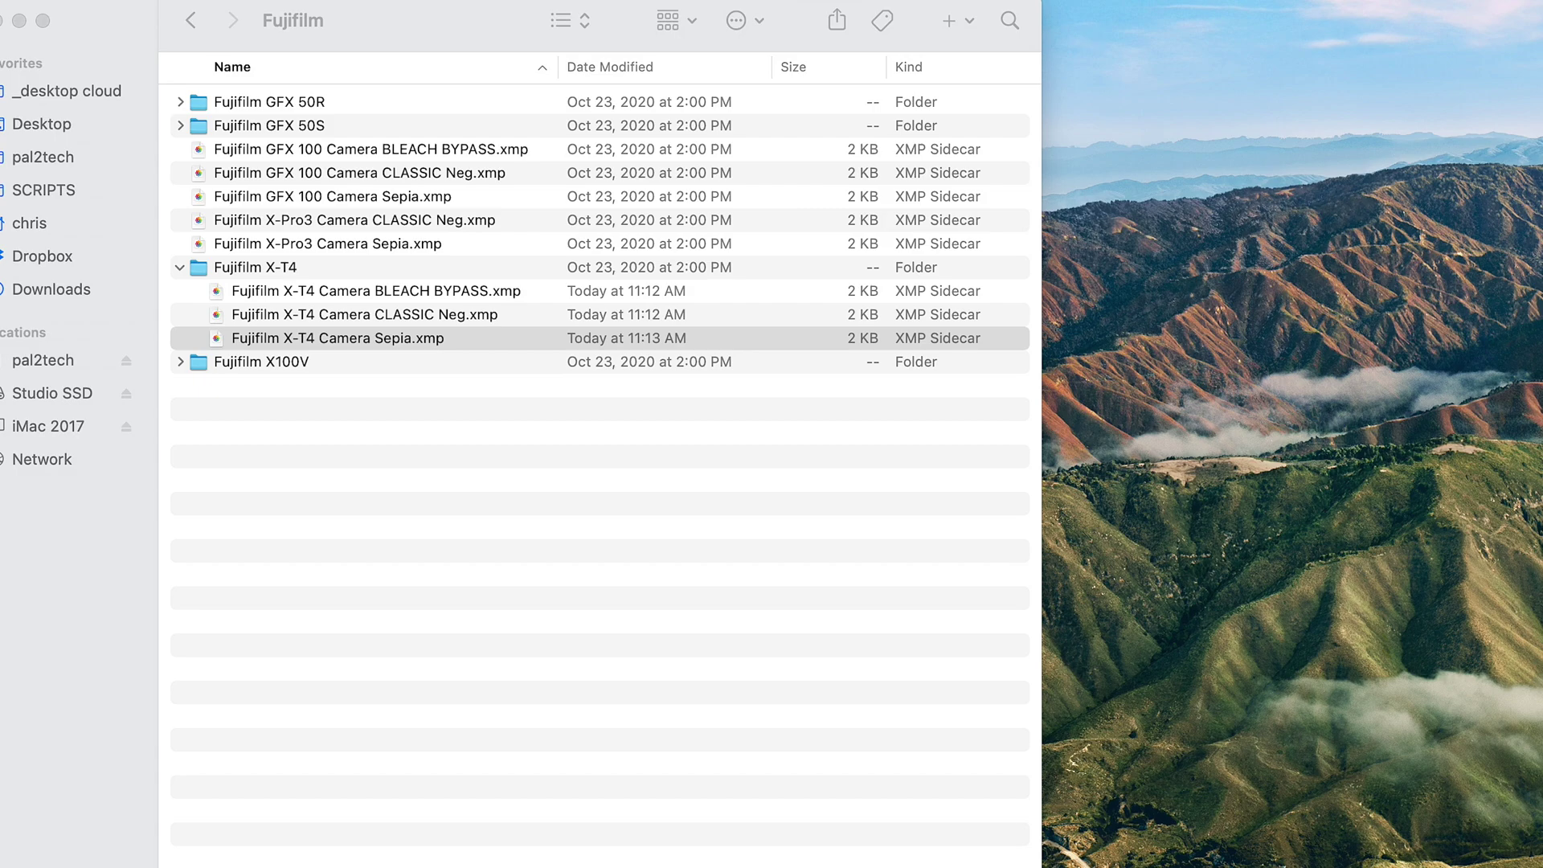
pyautogui.click(552, 55)
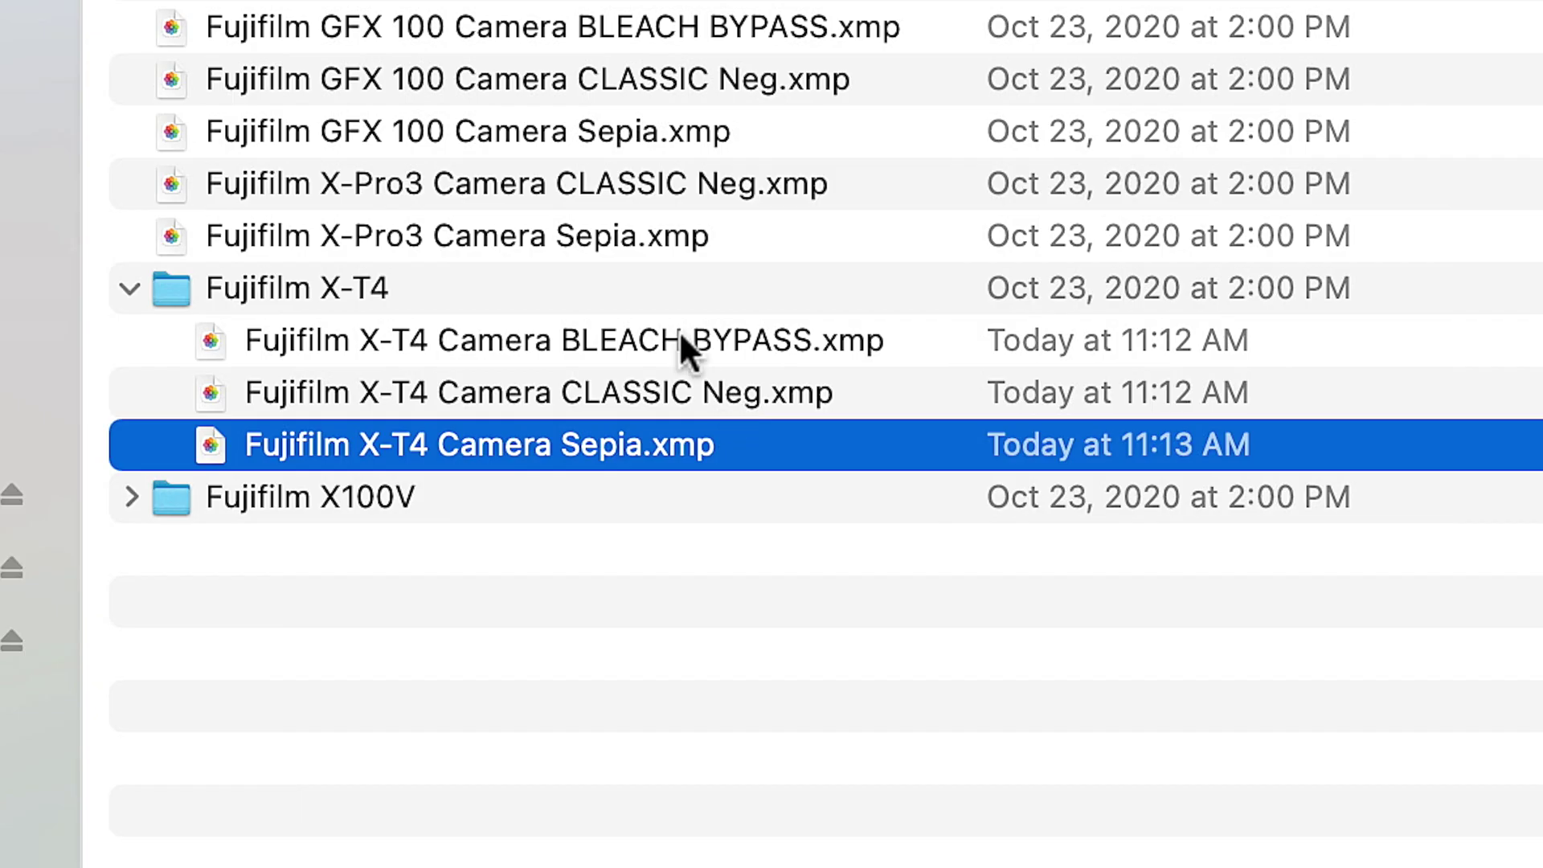
pyautogui.click(663, 350)
pyautogui.click(663, 392)
pyautogui.click(653, 442)
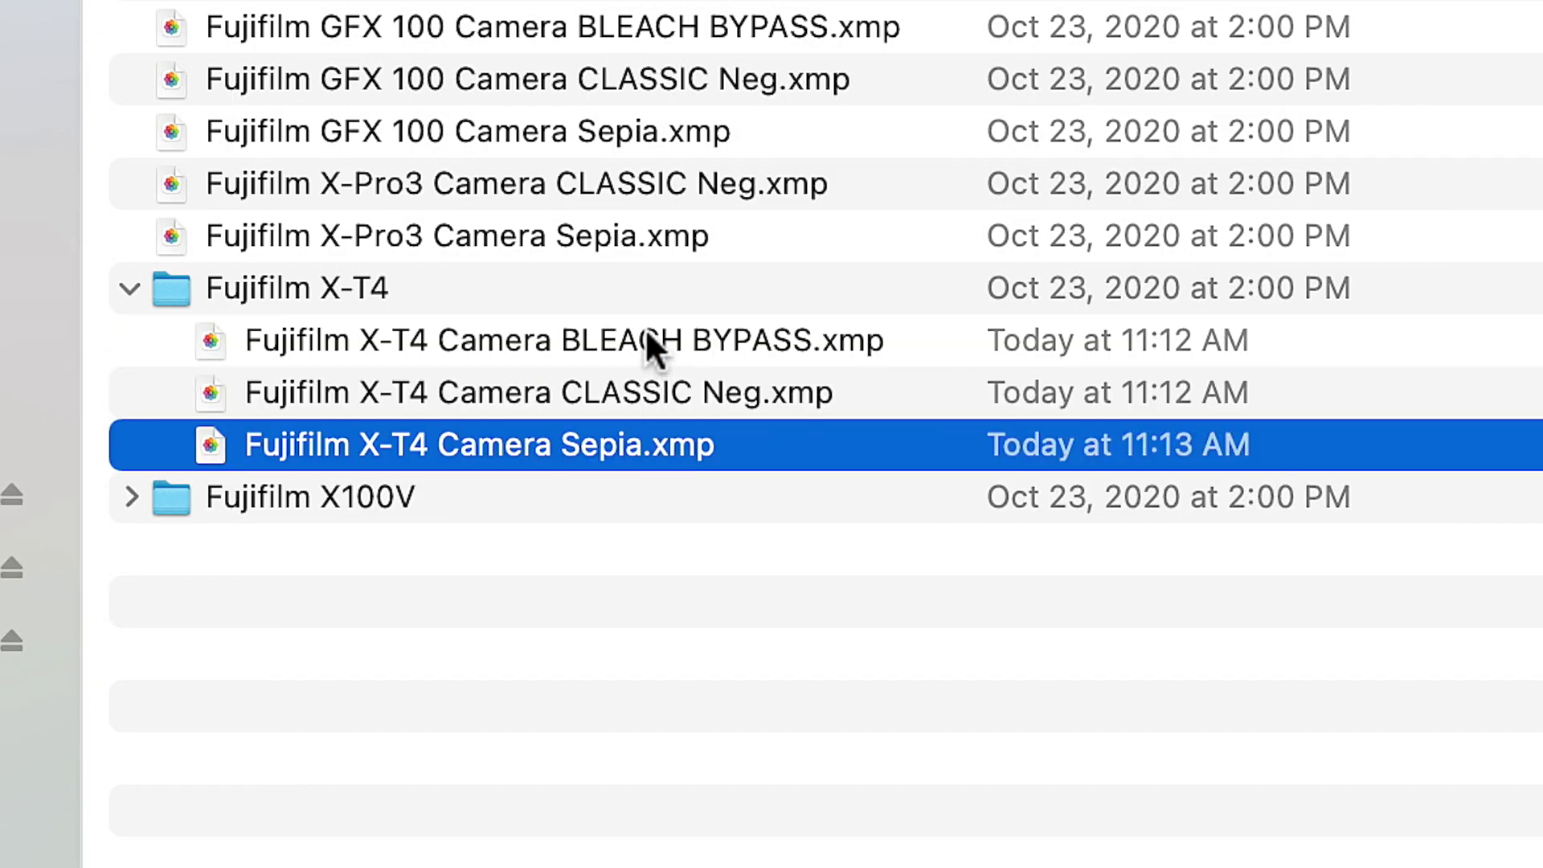
pyautogui.click(653, 344)
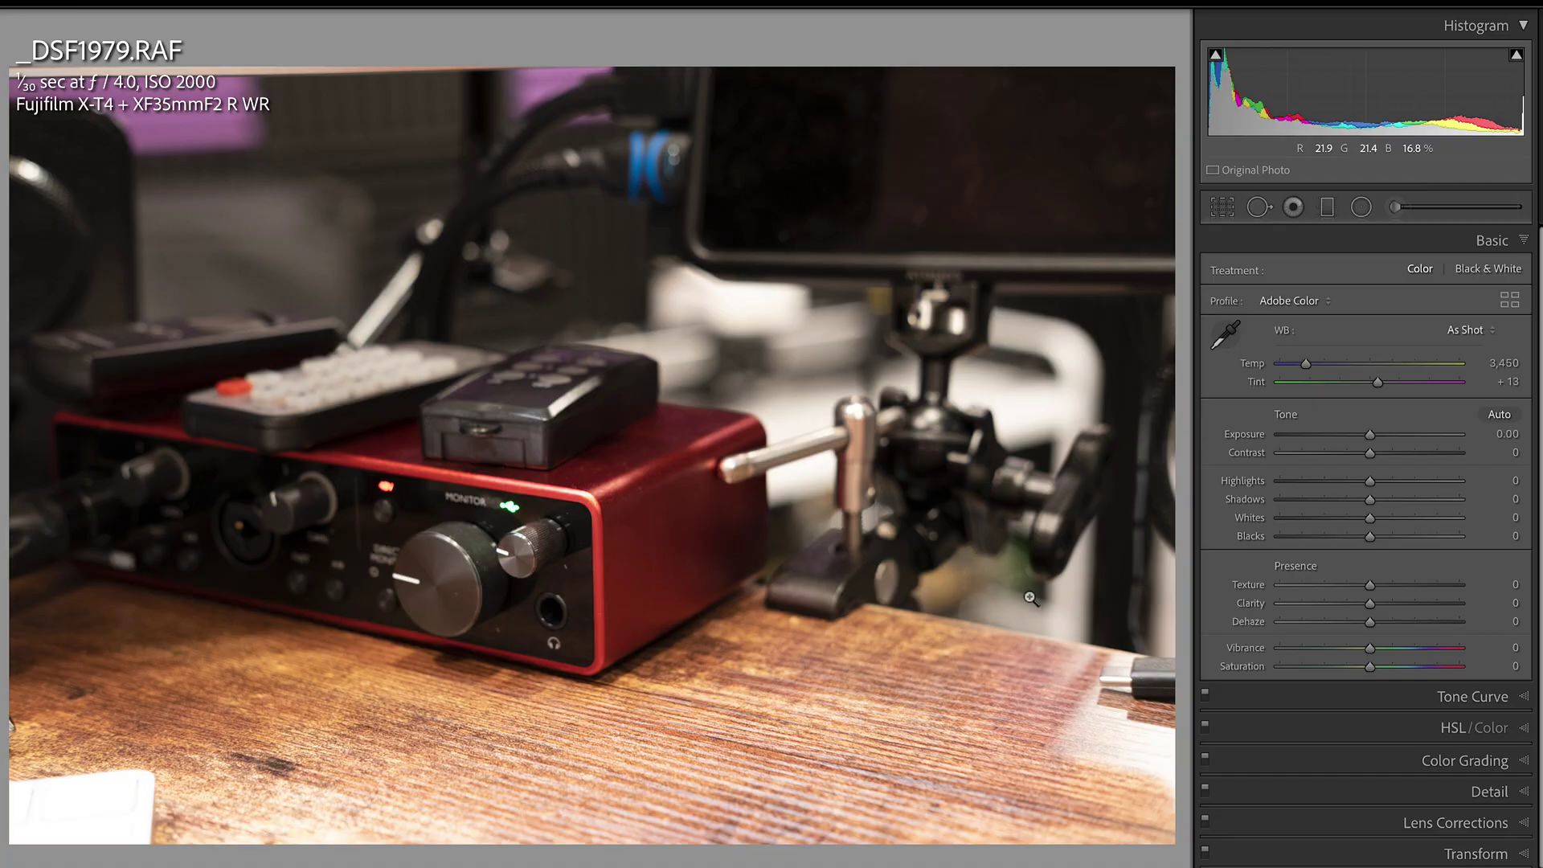
# On the X-T3 photo _DSF1977.RAF, apply Camera BLEACH BYPASS, then CLASSIC Neg, then Sepia.
pyautogui.press('Left')
pyautogui.press('Left')
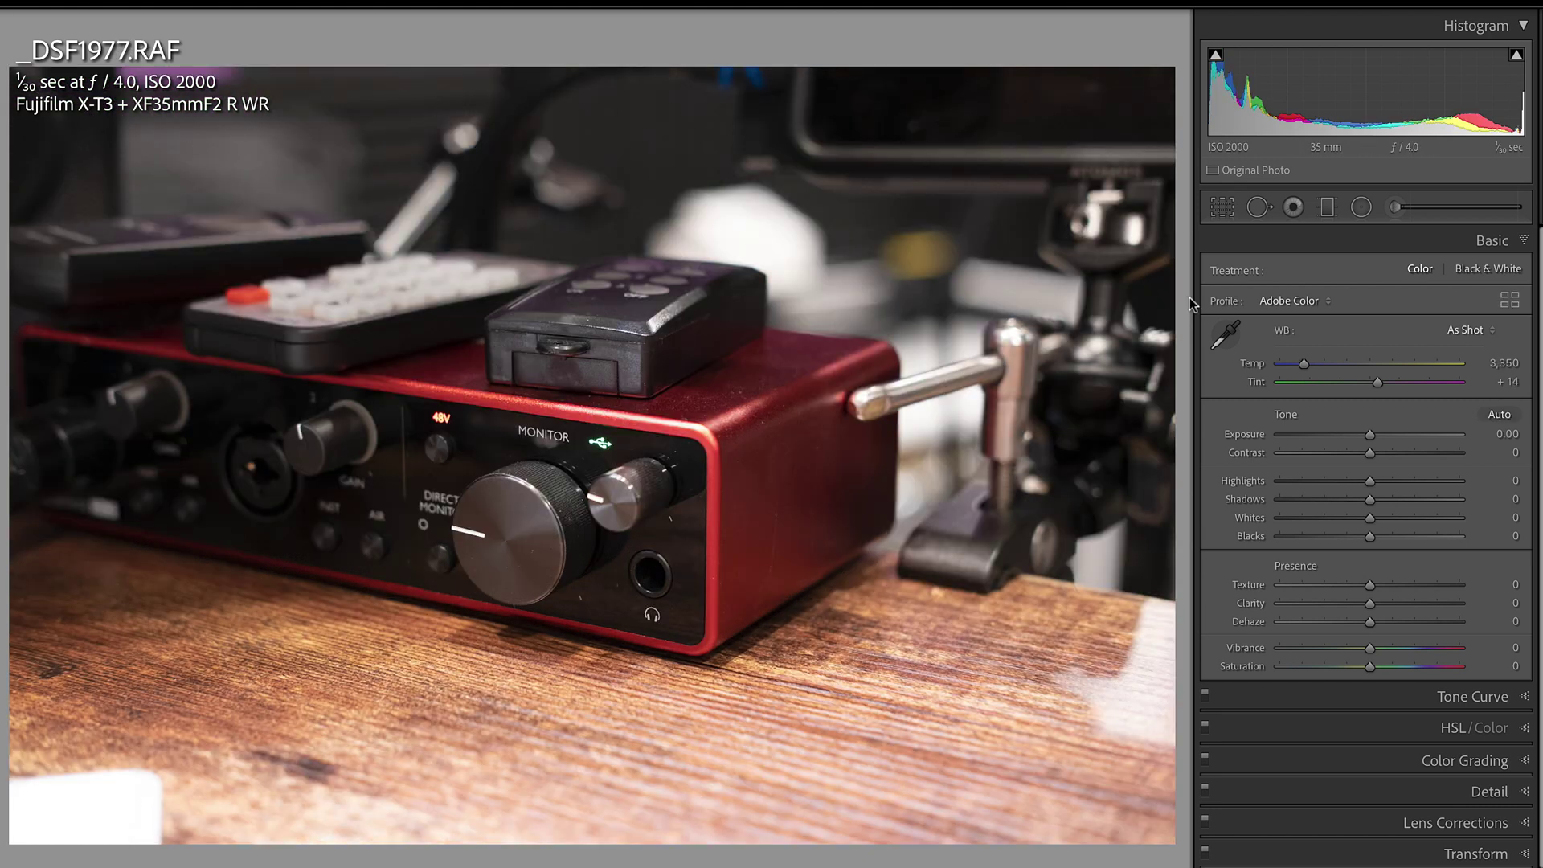
pyautogui.click(1287, 301)
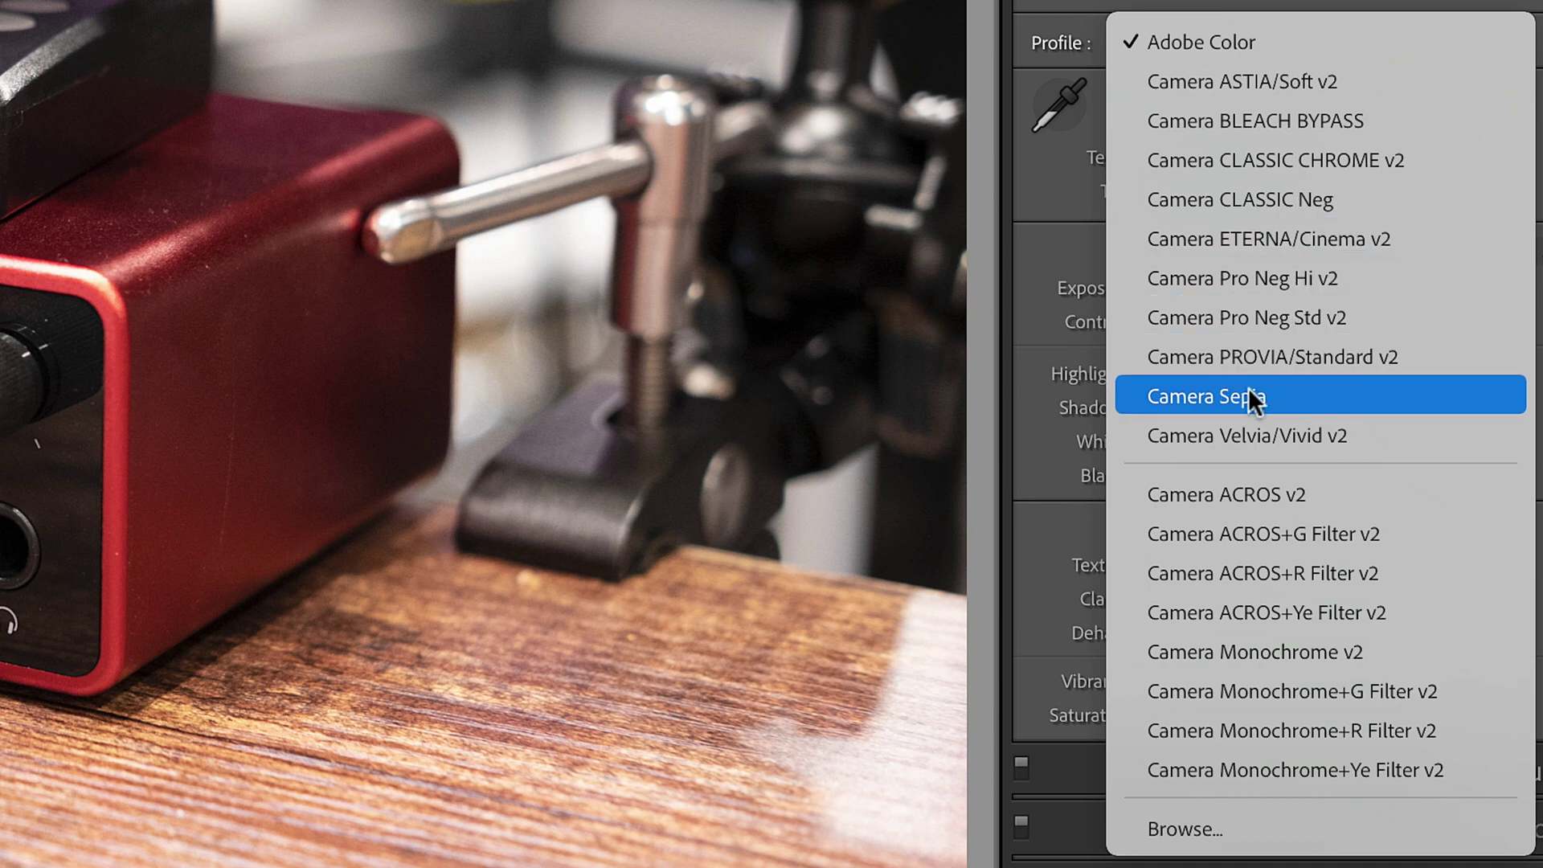
pyautogui.click(1272, 119)
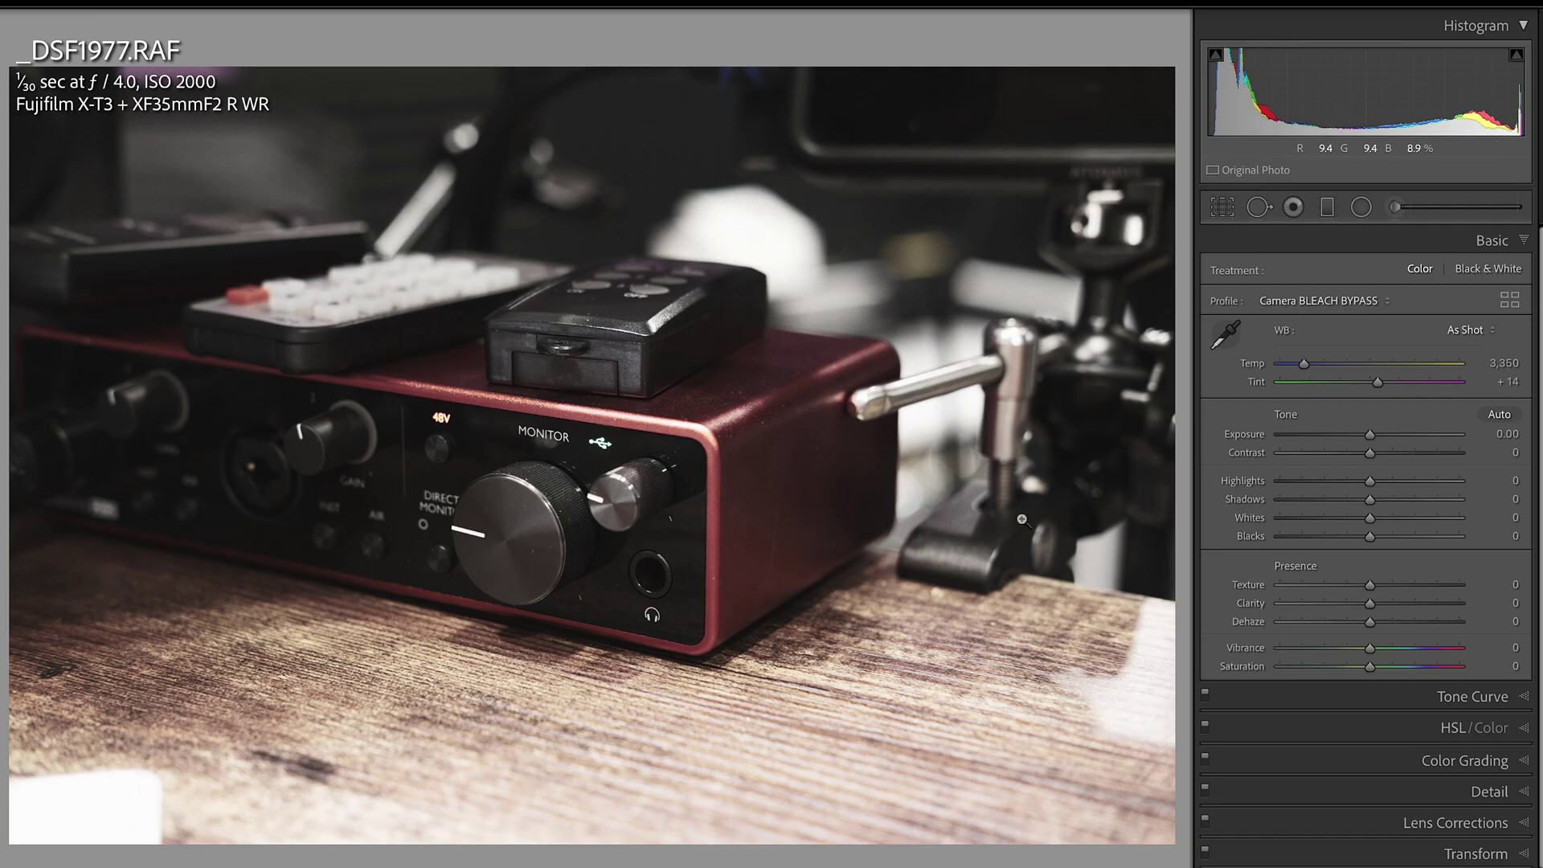
pyautogui.click(1322, 301)
pyautogui.click(1341, 344)
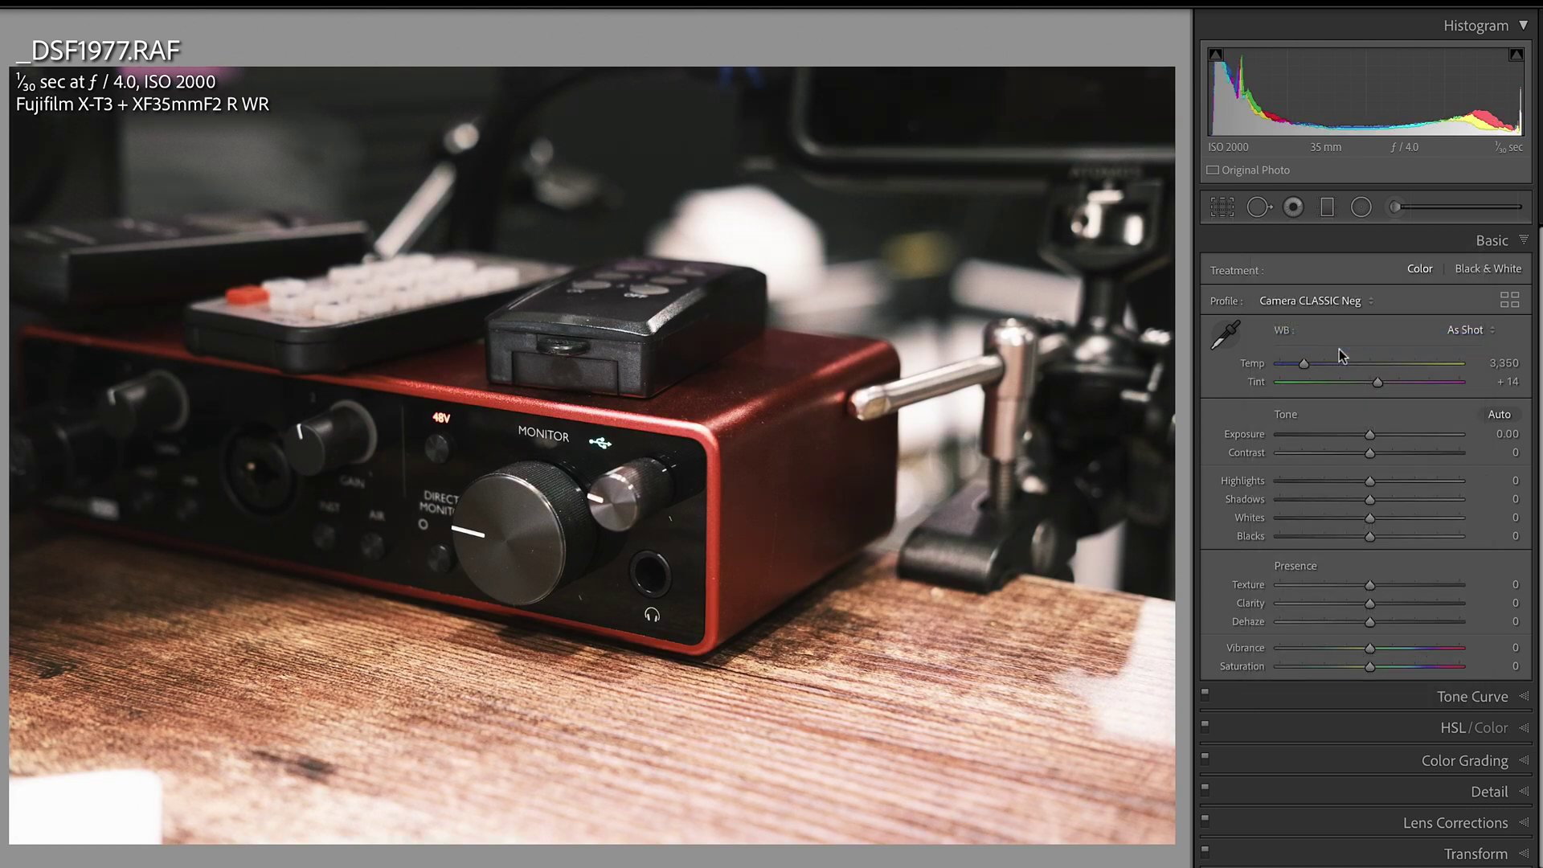
pyautogui.click(1323, 301)
pyautogui.click(1352, 442)
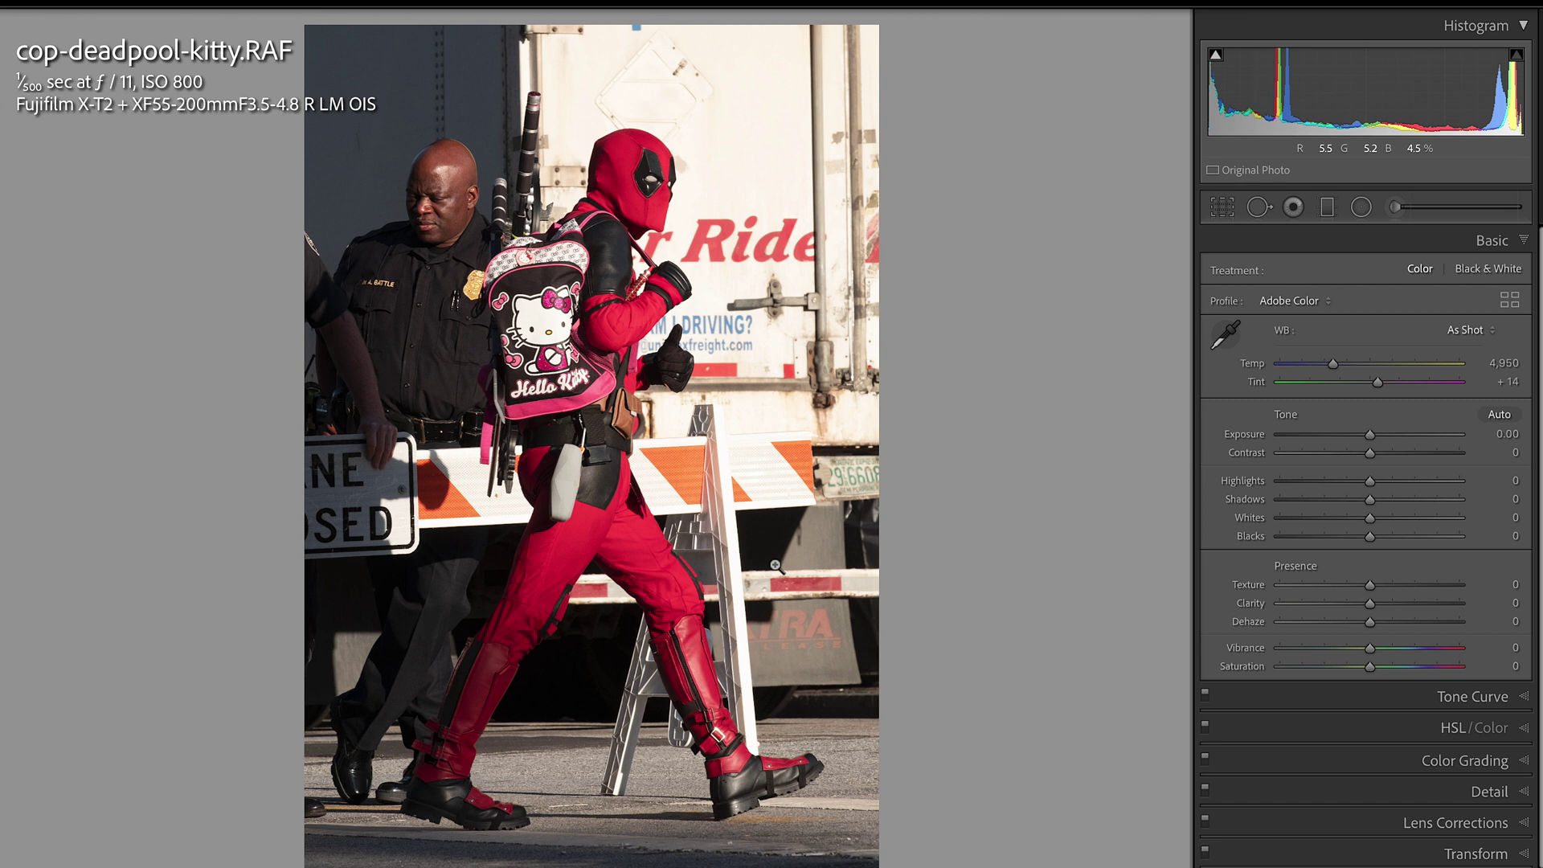
# Choose Camera CLASSIC Neg from the X-T2 photo's Profile list in the Basic panel.
pyautogui.click(1303, 303)
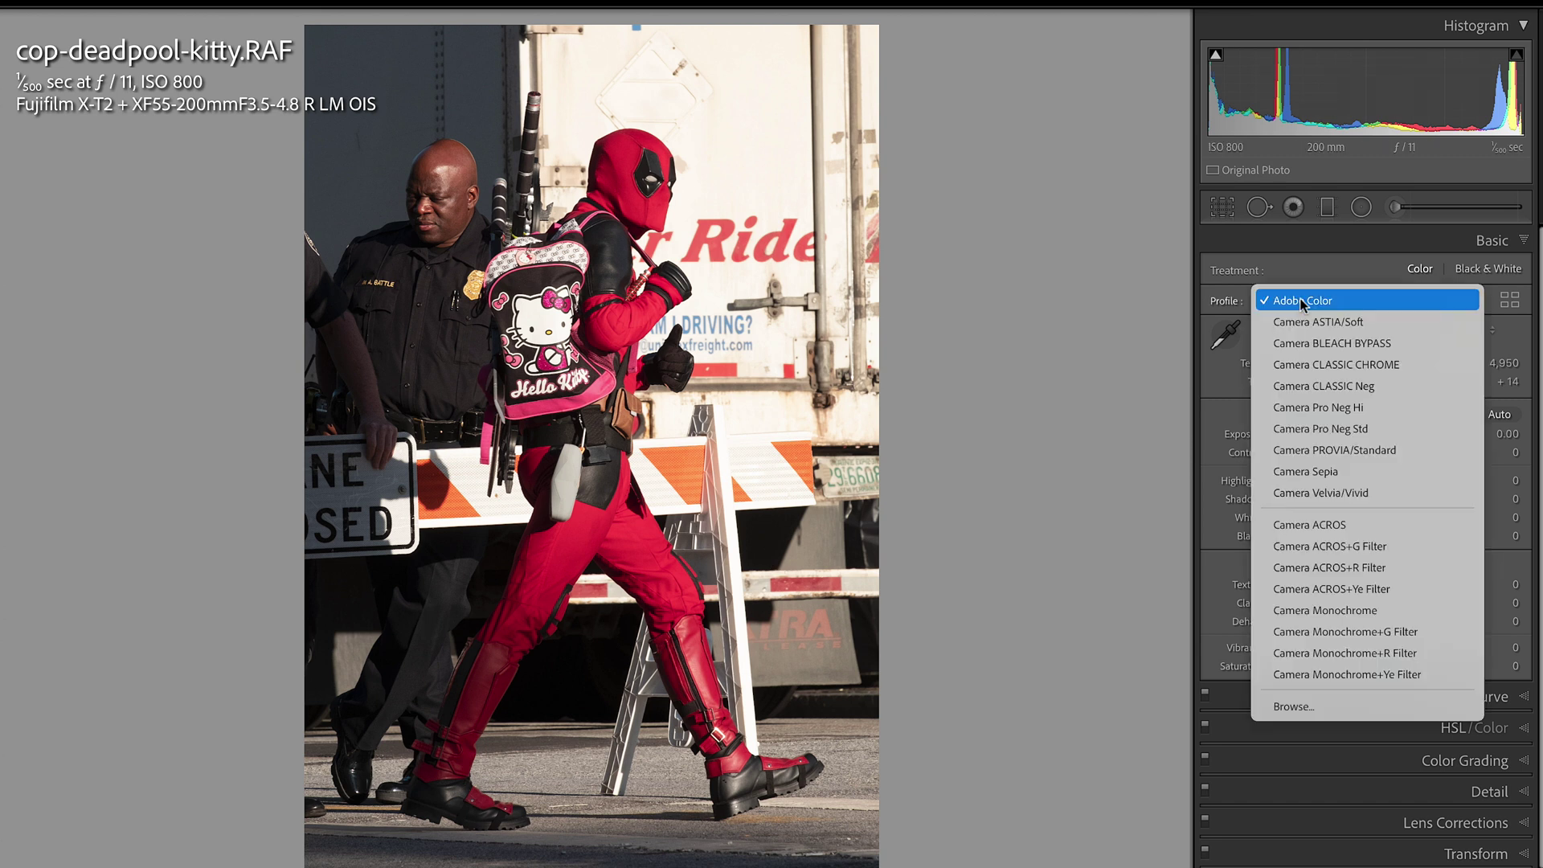
pyautogui.click(1345, 387)
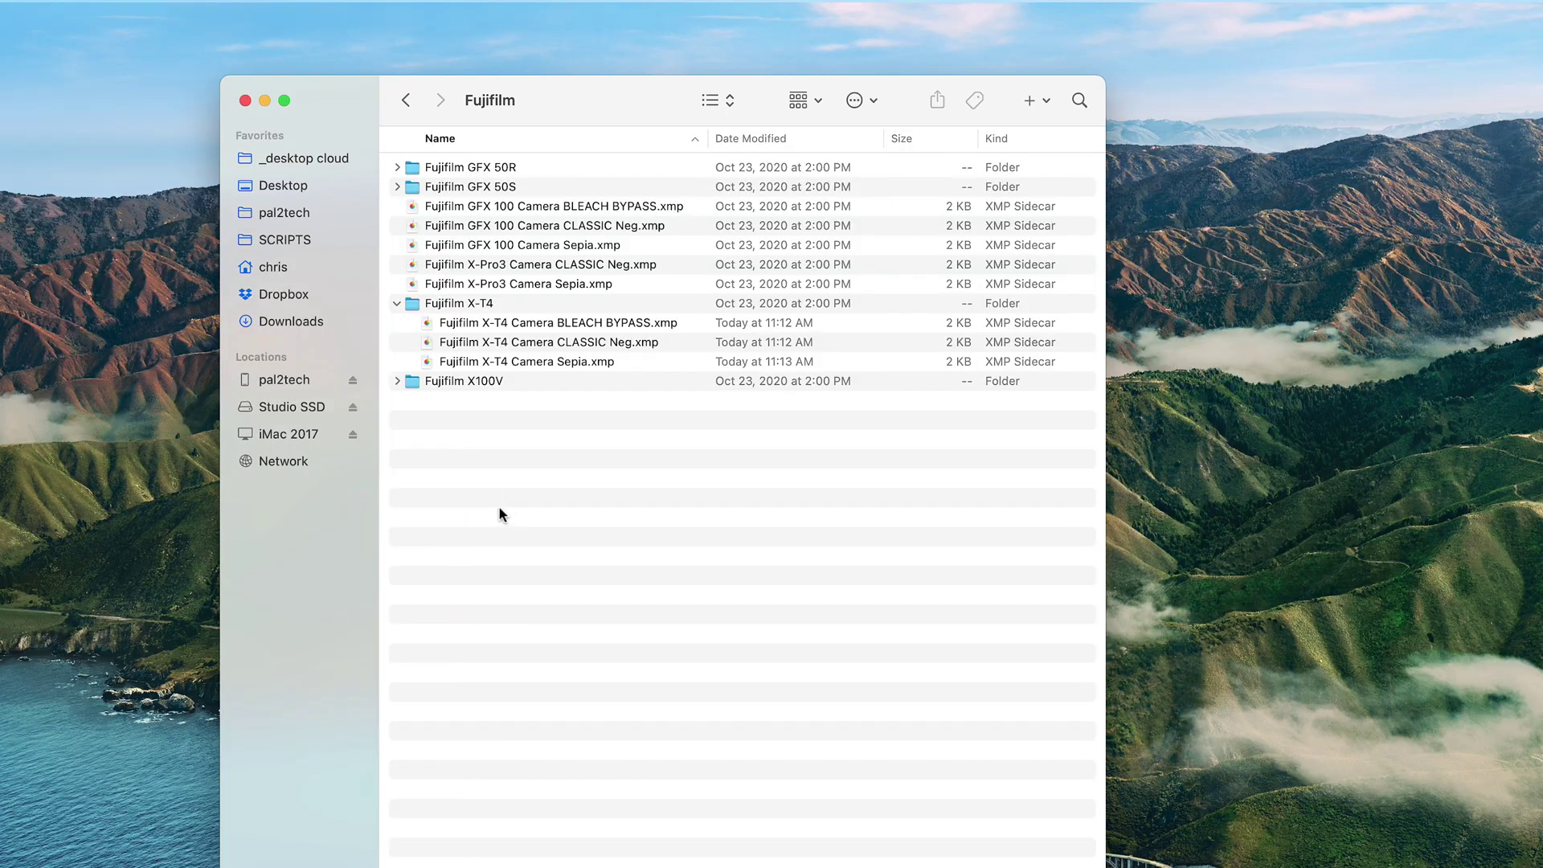
# Paste 'Fujifilm X-T4' back into the BLEACH BYPASS CameraModelRestriction and save it as sudo.
pyautogui.click(551, 325)
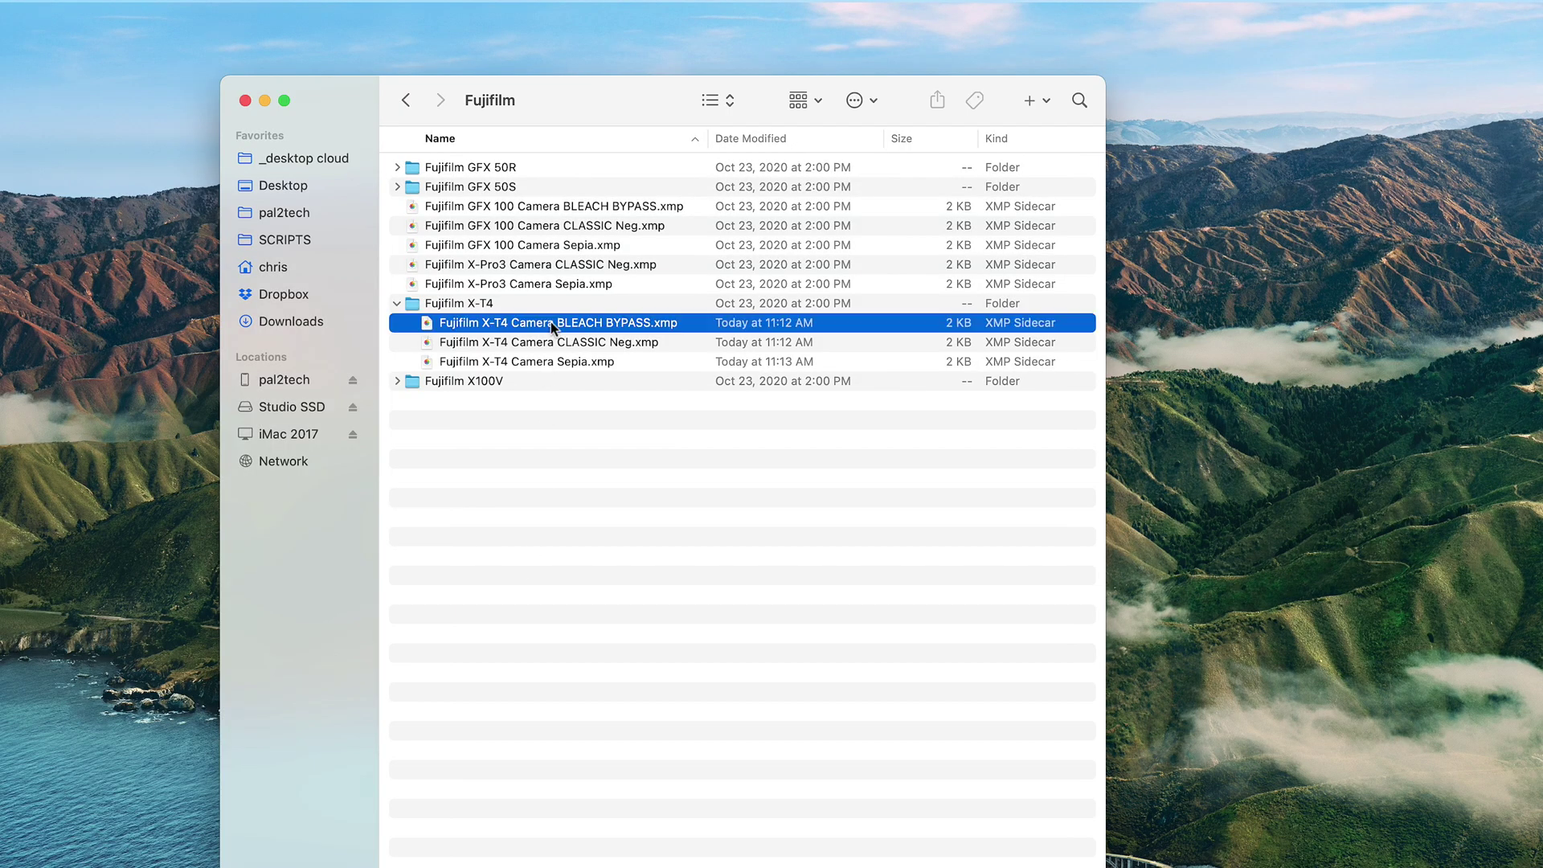
pyautogui.press('super+Tab')
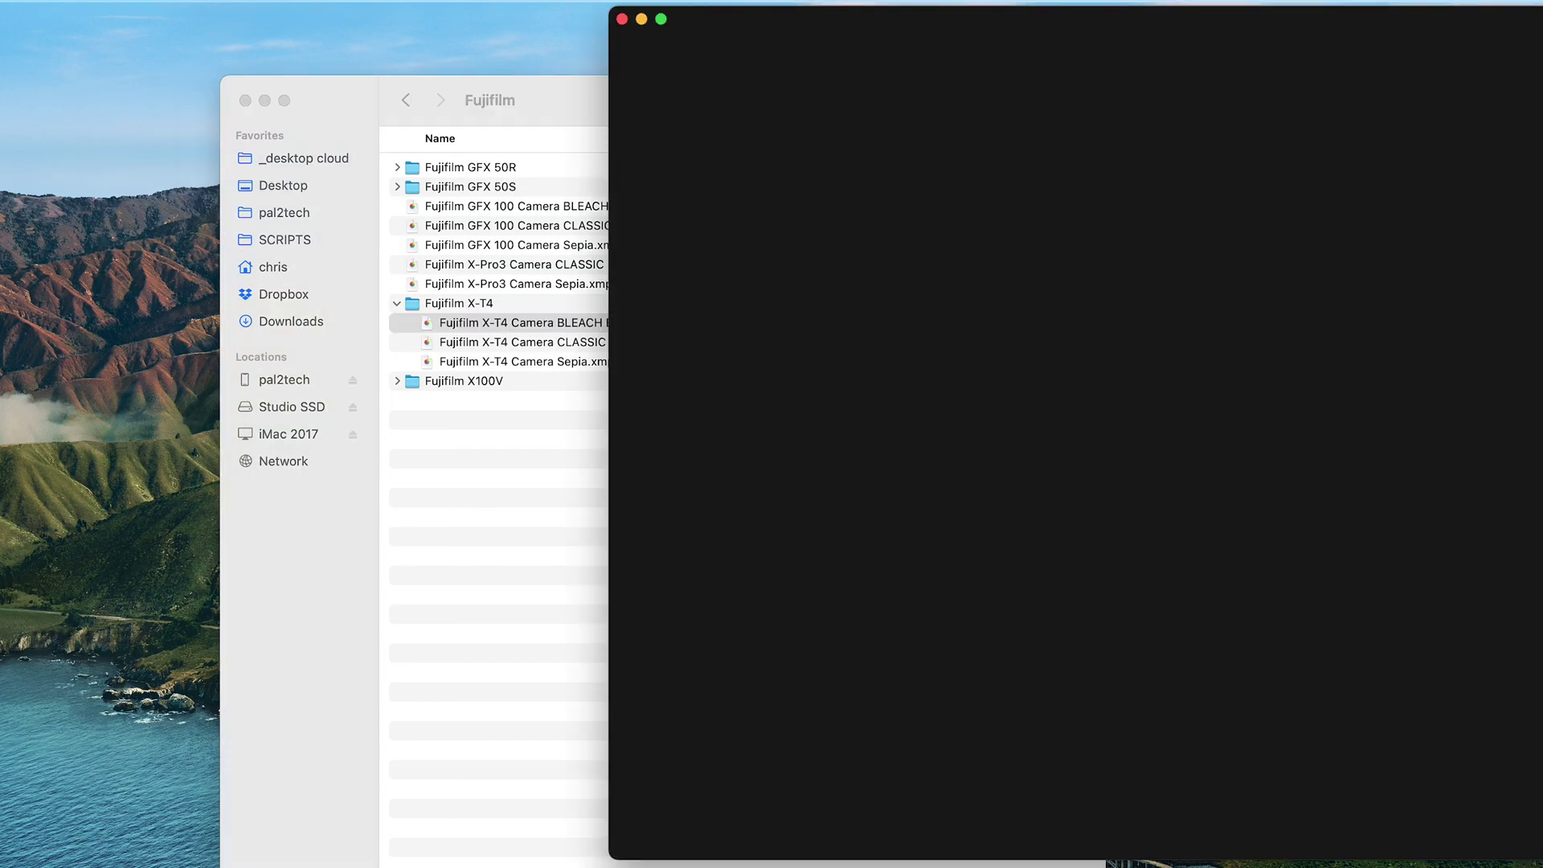
pyautogui.moveTo(573, 101); pyautogui.dragTo(262, 90)
pyautogui.moveTo(242, 311); pyautogui.dragTo(1028, 389)
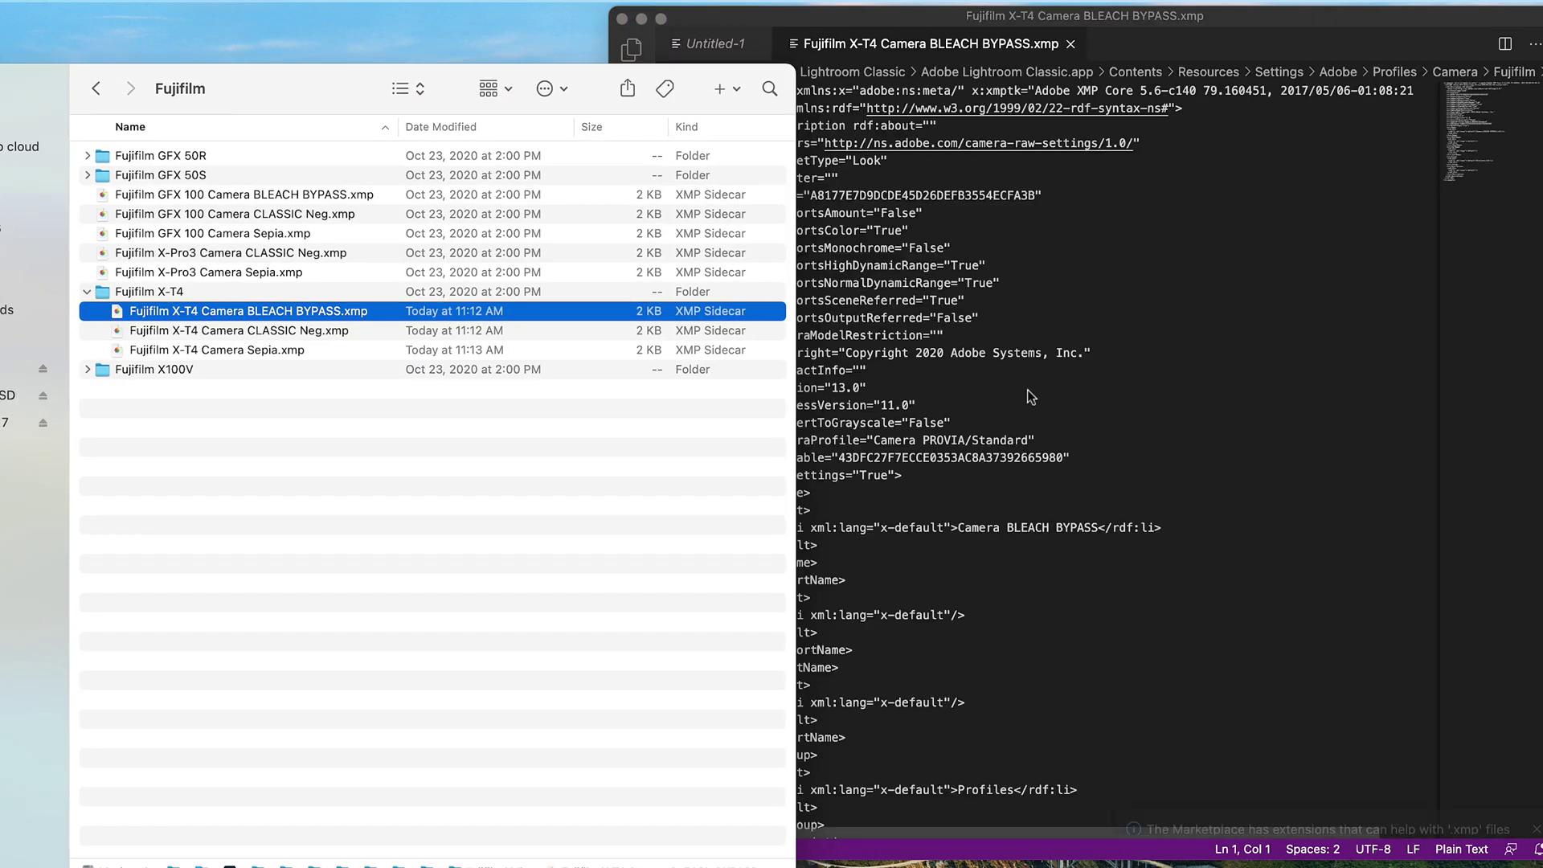
pyautogui.click(994, 359)
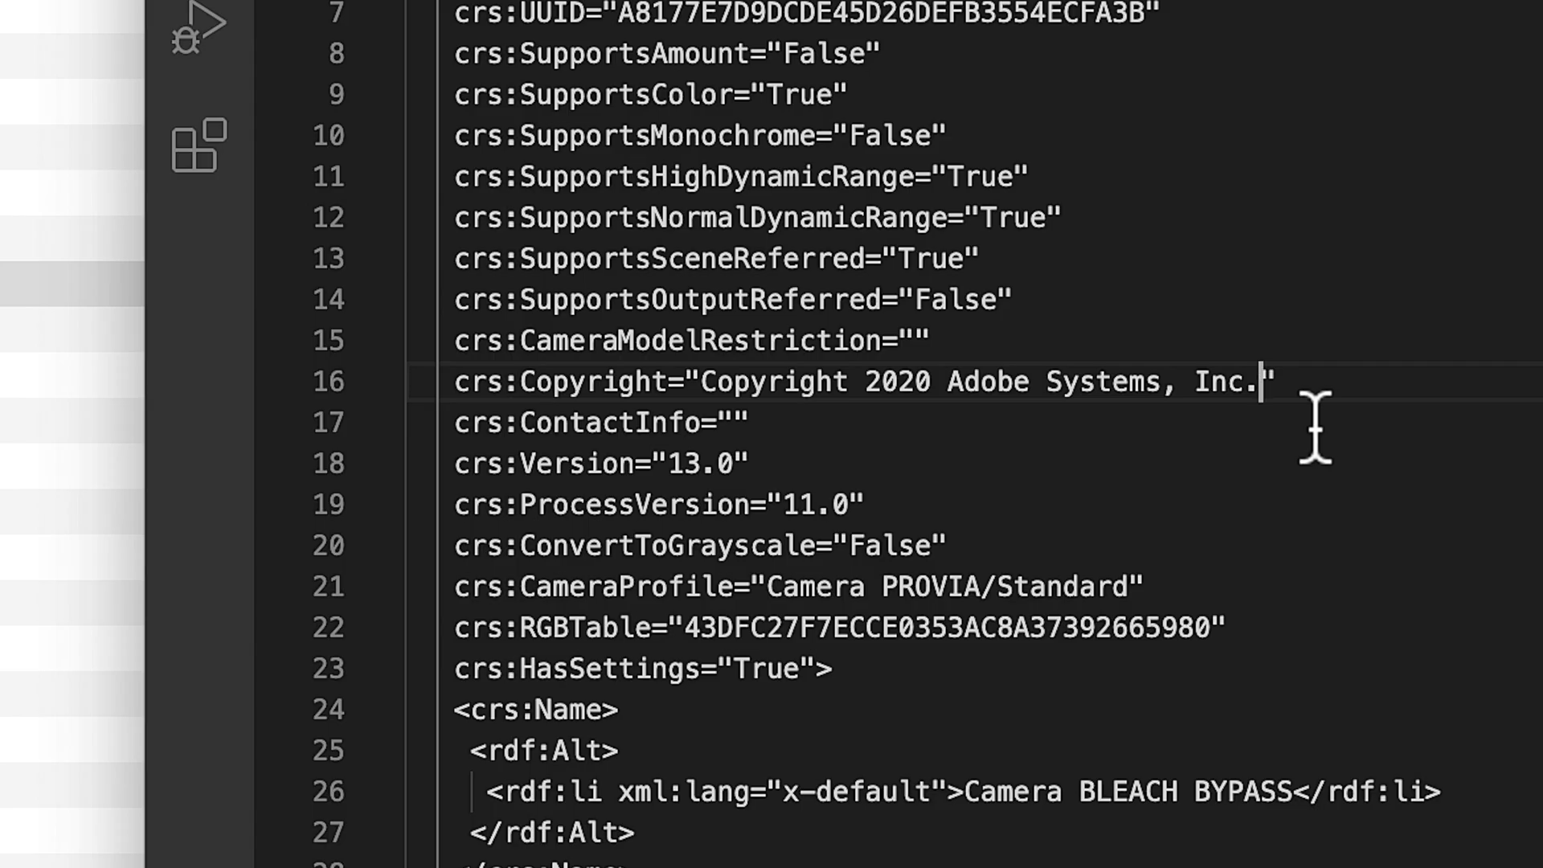
pyautogui.moveTo(506, 340); pyautogui.dragTo(884, 338)
pyautogui.click(913, 338)
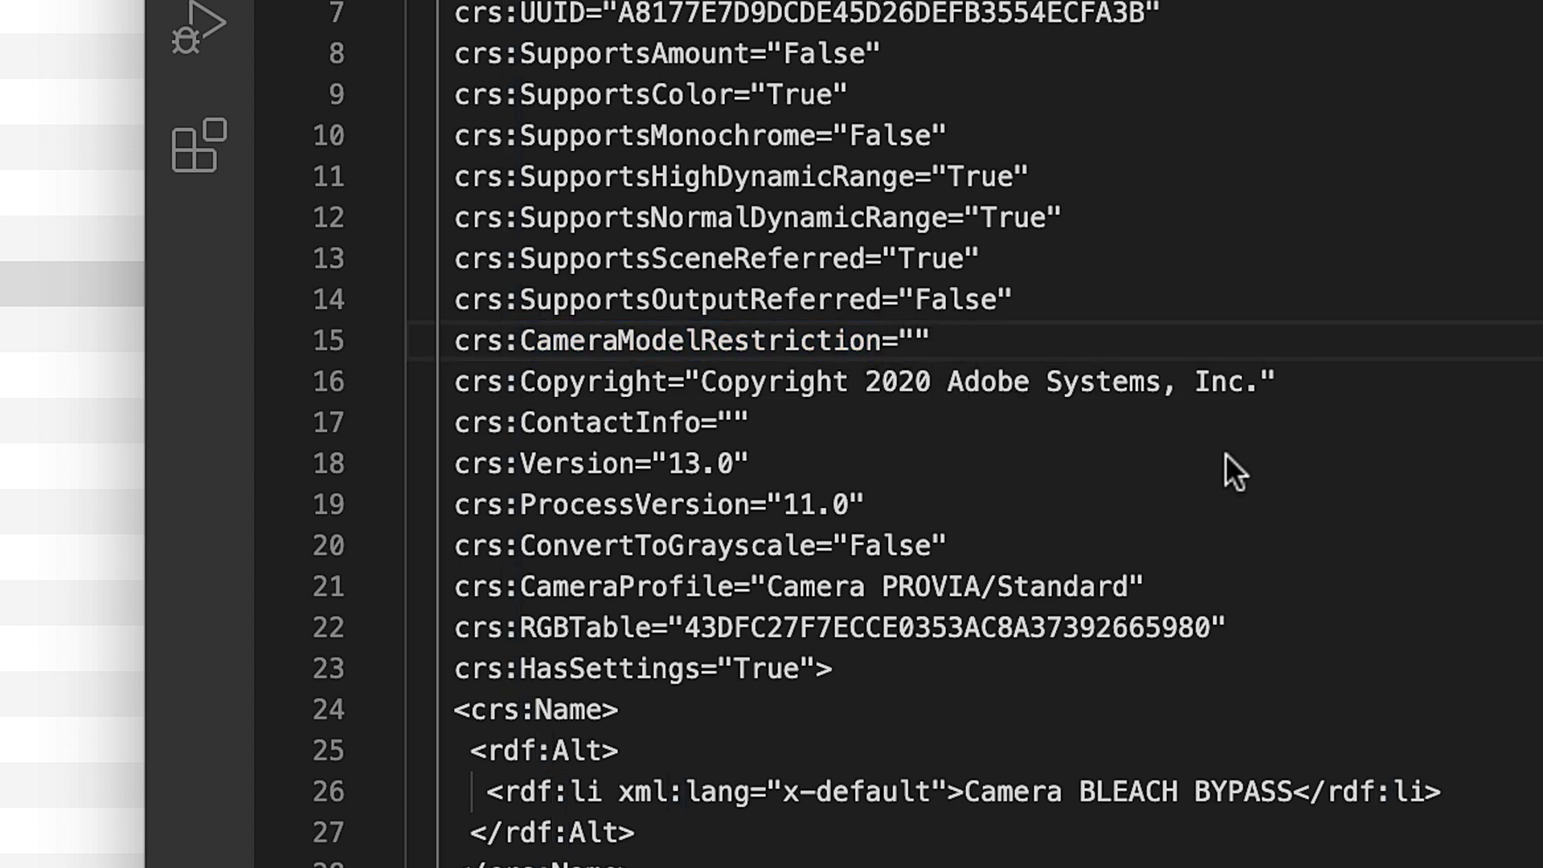
pyautogui.write('Fujifilm X-T4')
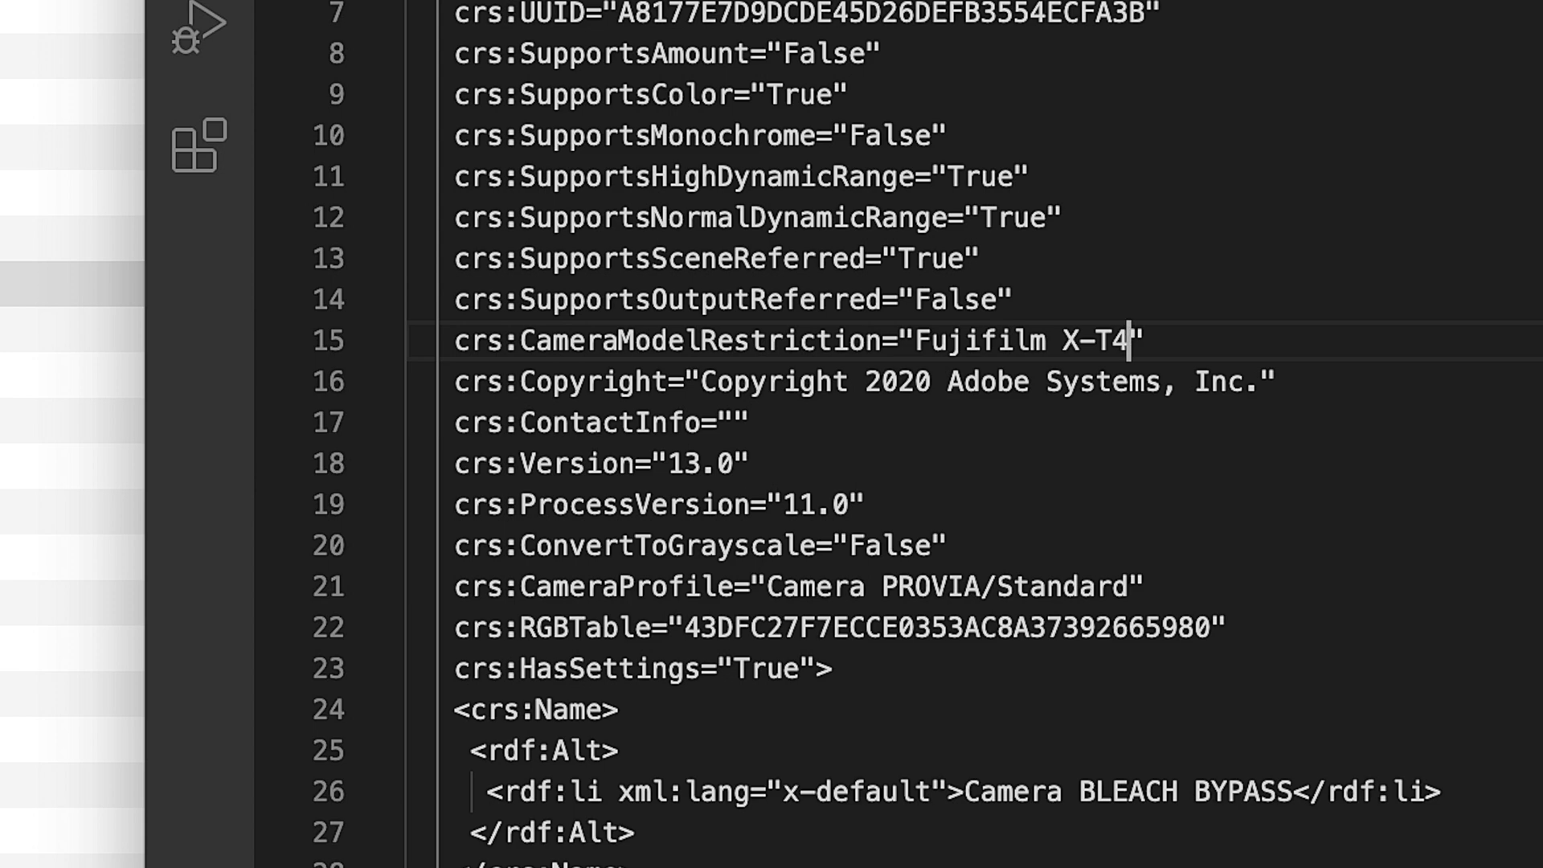
pyautogui.press('super+s')
pyautogui.click(1017, 788)
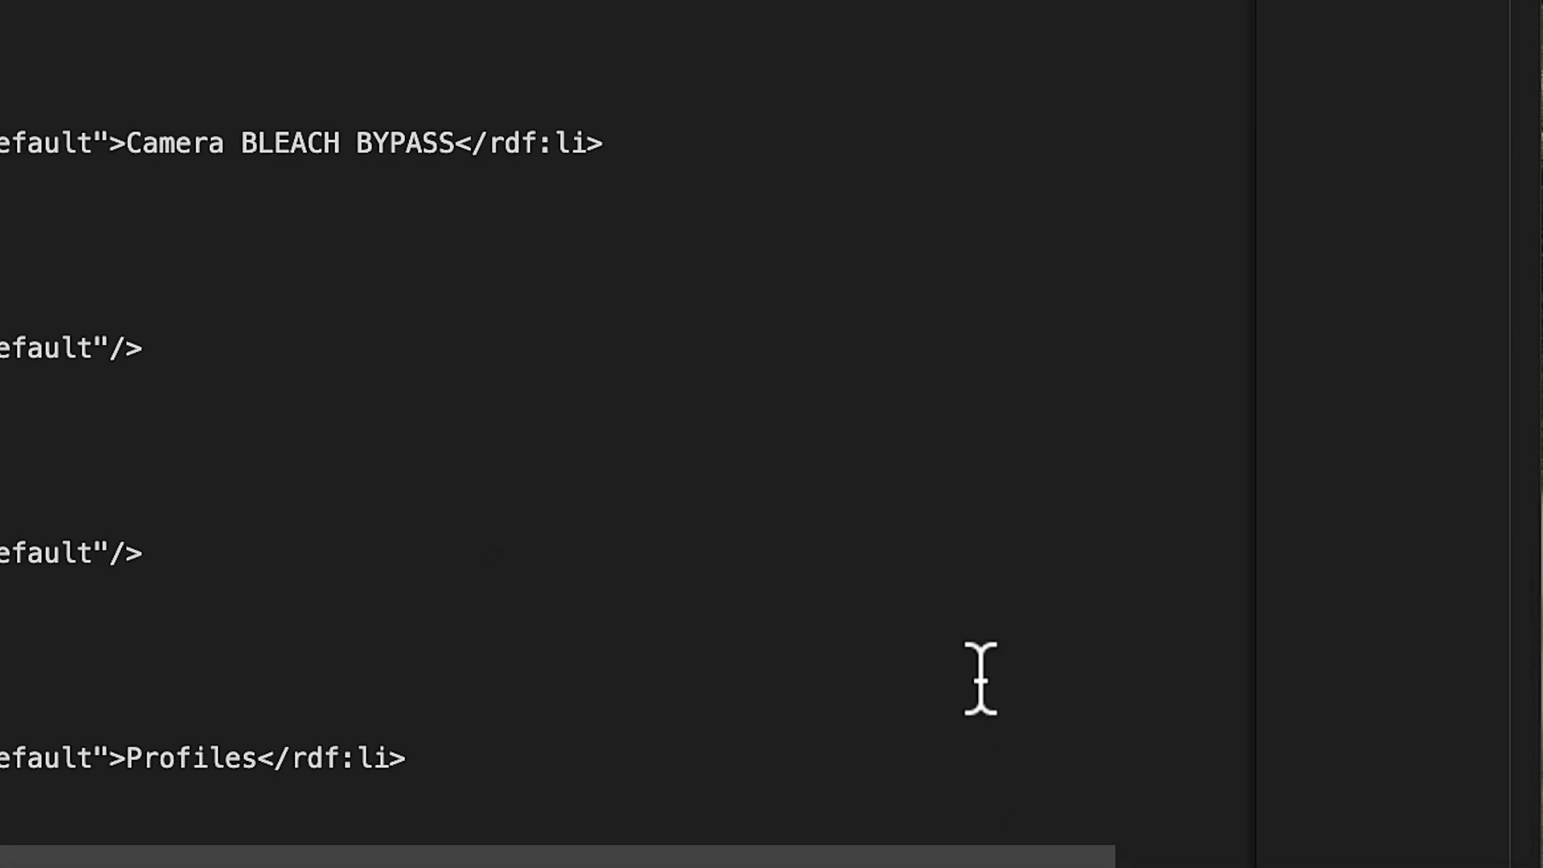
pyautogui.write('••••••')
pyautogui.press('Return')
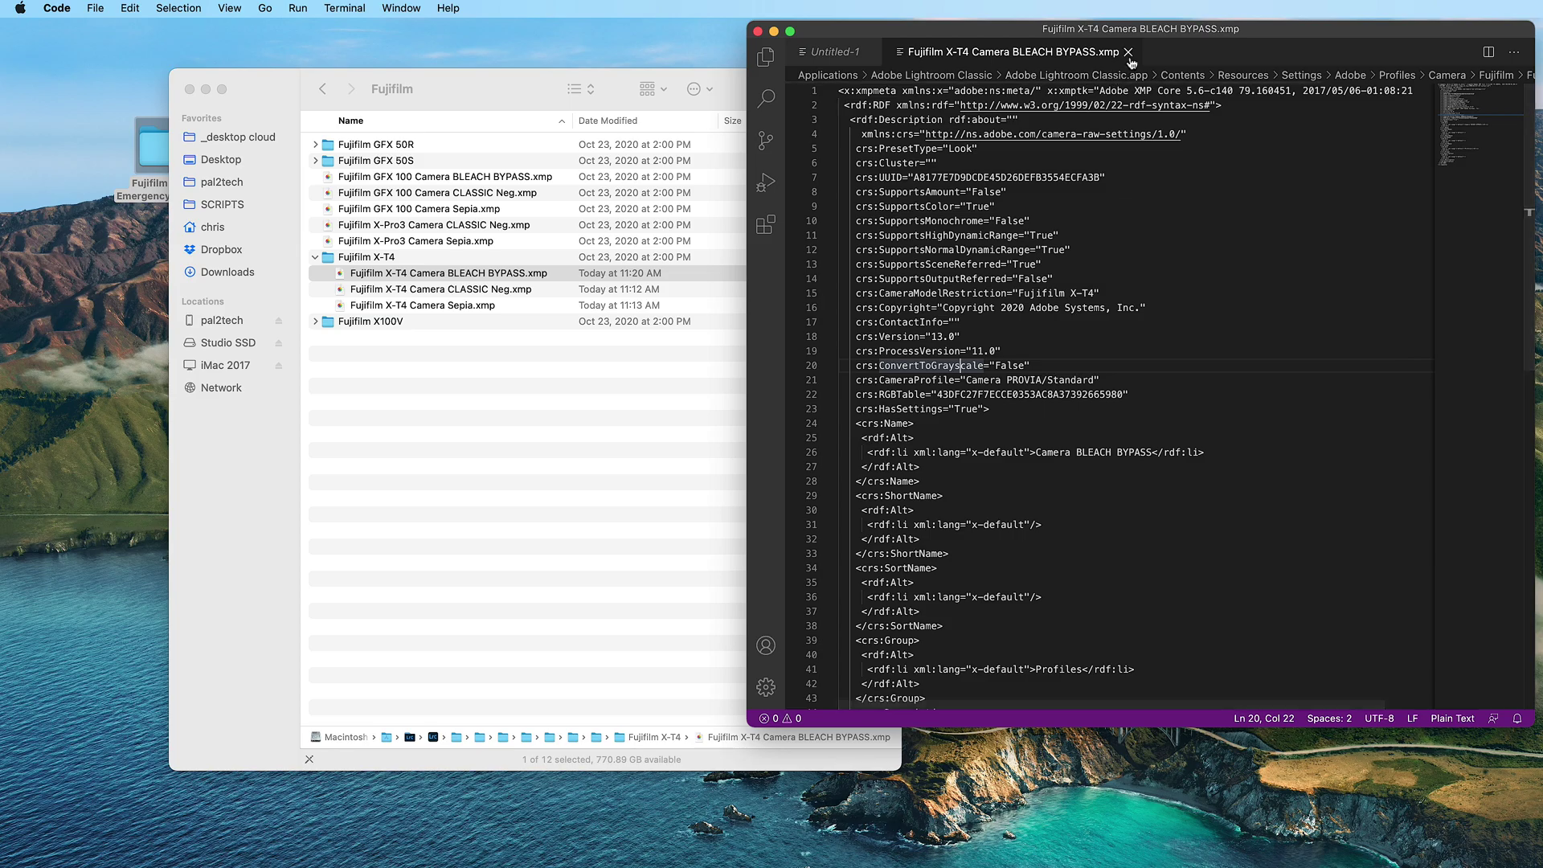
# Type 'Fujifilm X-T4' into the CLASSIC Neg profile's restriction and save it with the administrator password.
pyautogui.click(1128, 52)
pyautogui.moveTo(462, 293); pyautogui.dragTo(1141, 394)
pyautogui.click(1018, 293)
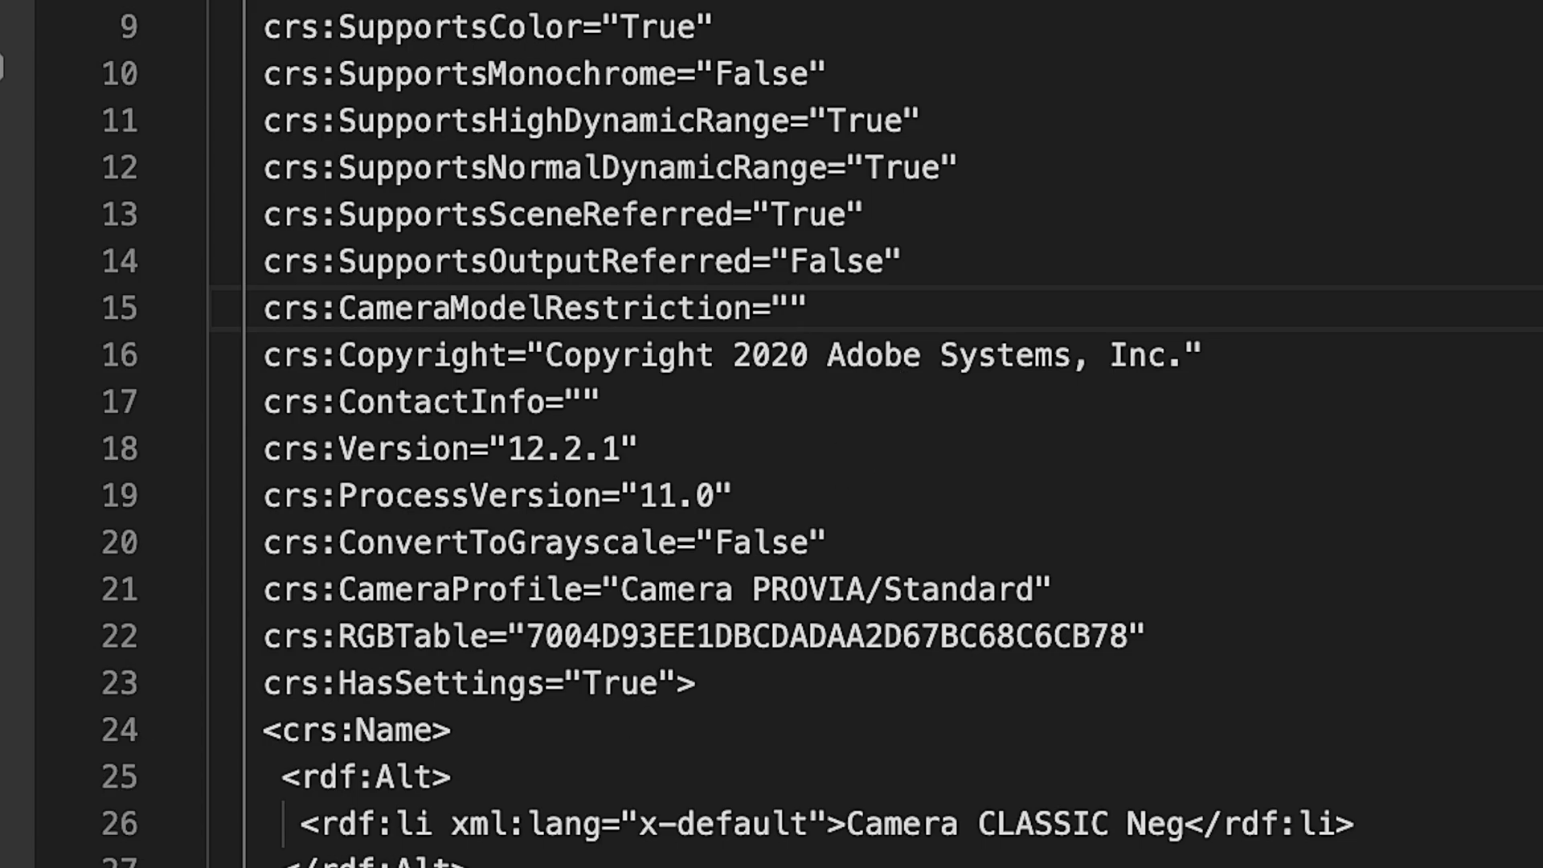
pyautogui.write('Fujifilm X-T4')
pyautogui.press('super+s')
pyautogui.click(934, 701)
pyautogui.write('••••')
pyautogui.press('Return')
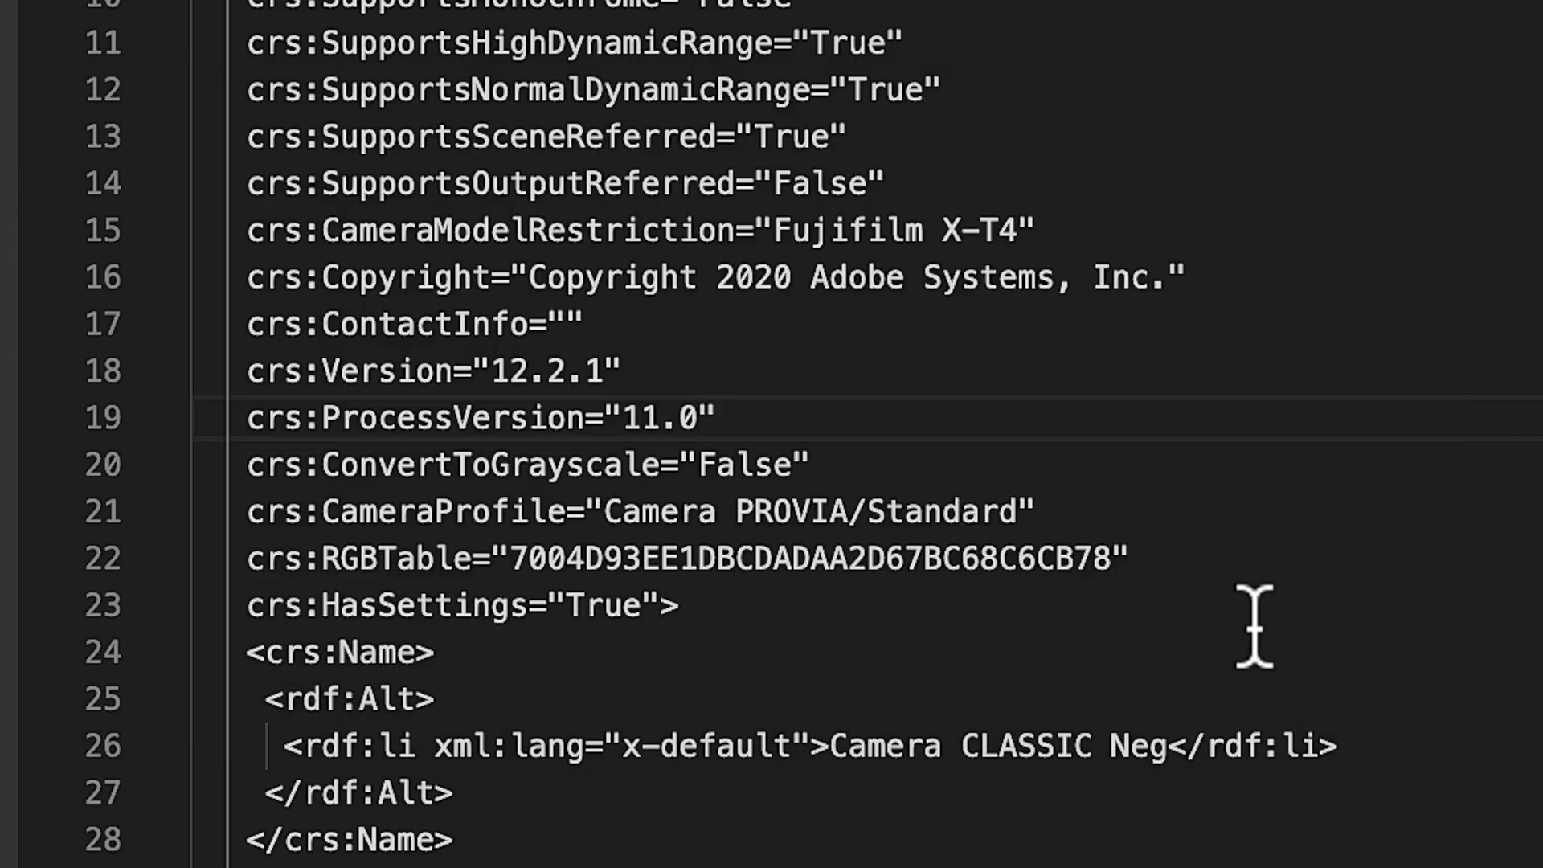
# Restore 'Fujifilm X-T4' in the Sepia profile, save it as sudo, and close all editor tabs.
pyautogui.moveTo(426, 305); pyautogui.dragTo(964, 385)
pyautogui.click(1019, 292)
pyautogui.write('Fujifilm X-T4')
pyautogui.press('super+s')
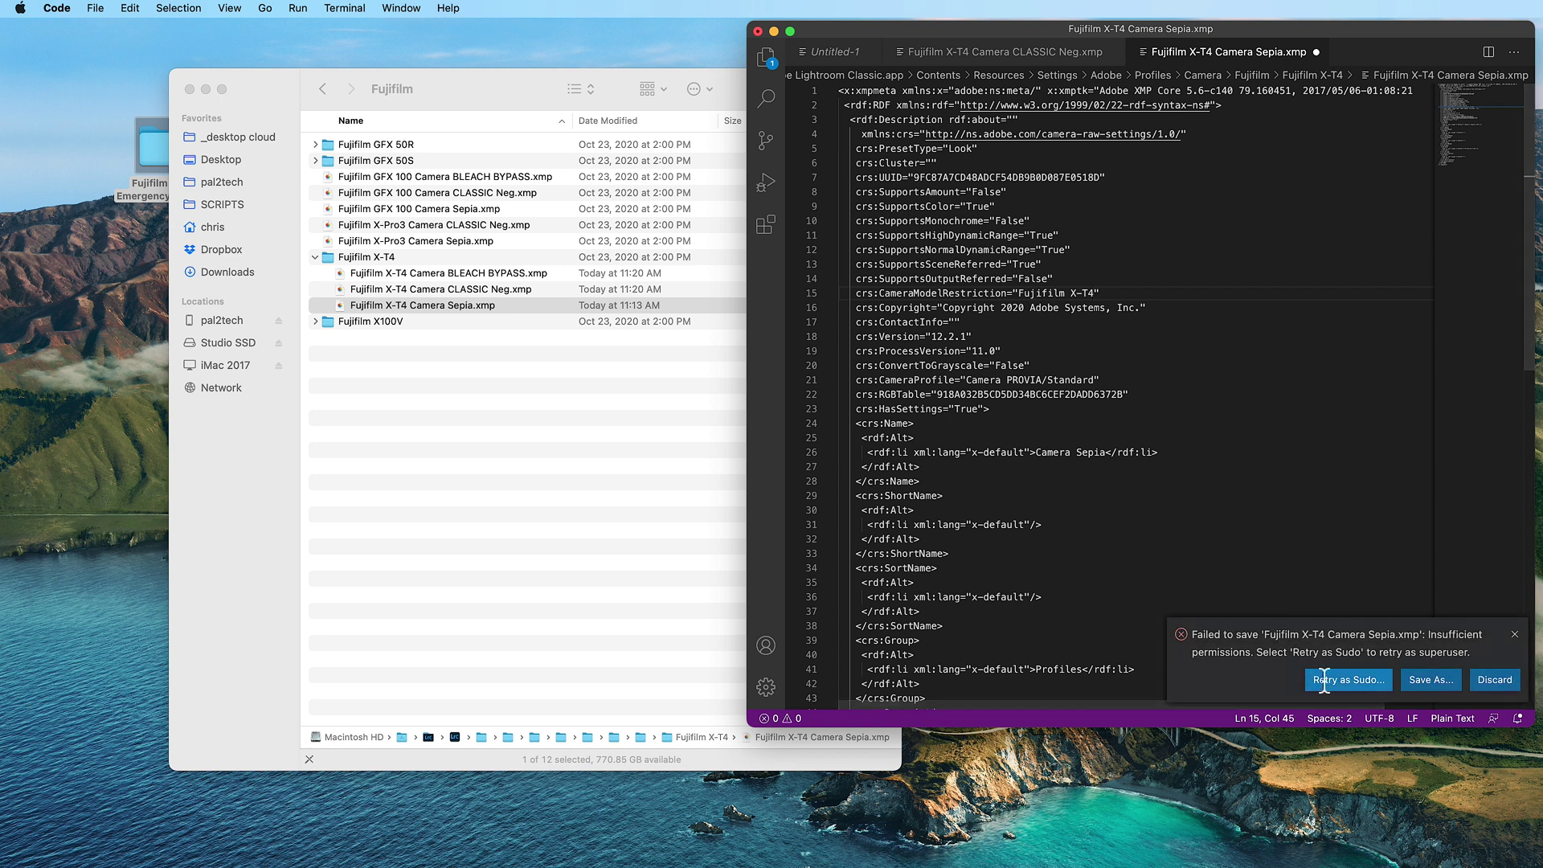
pyautogui.click(1348, 693)
pyautogui.write('••••')
pyautogui.press('Return')
pyautogui.middleClick(928, 53)
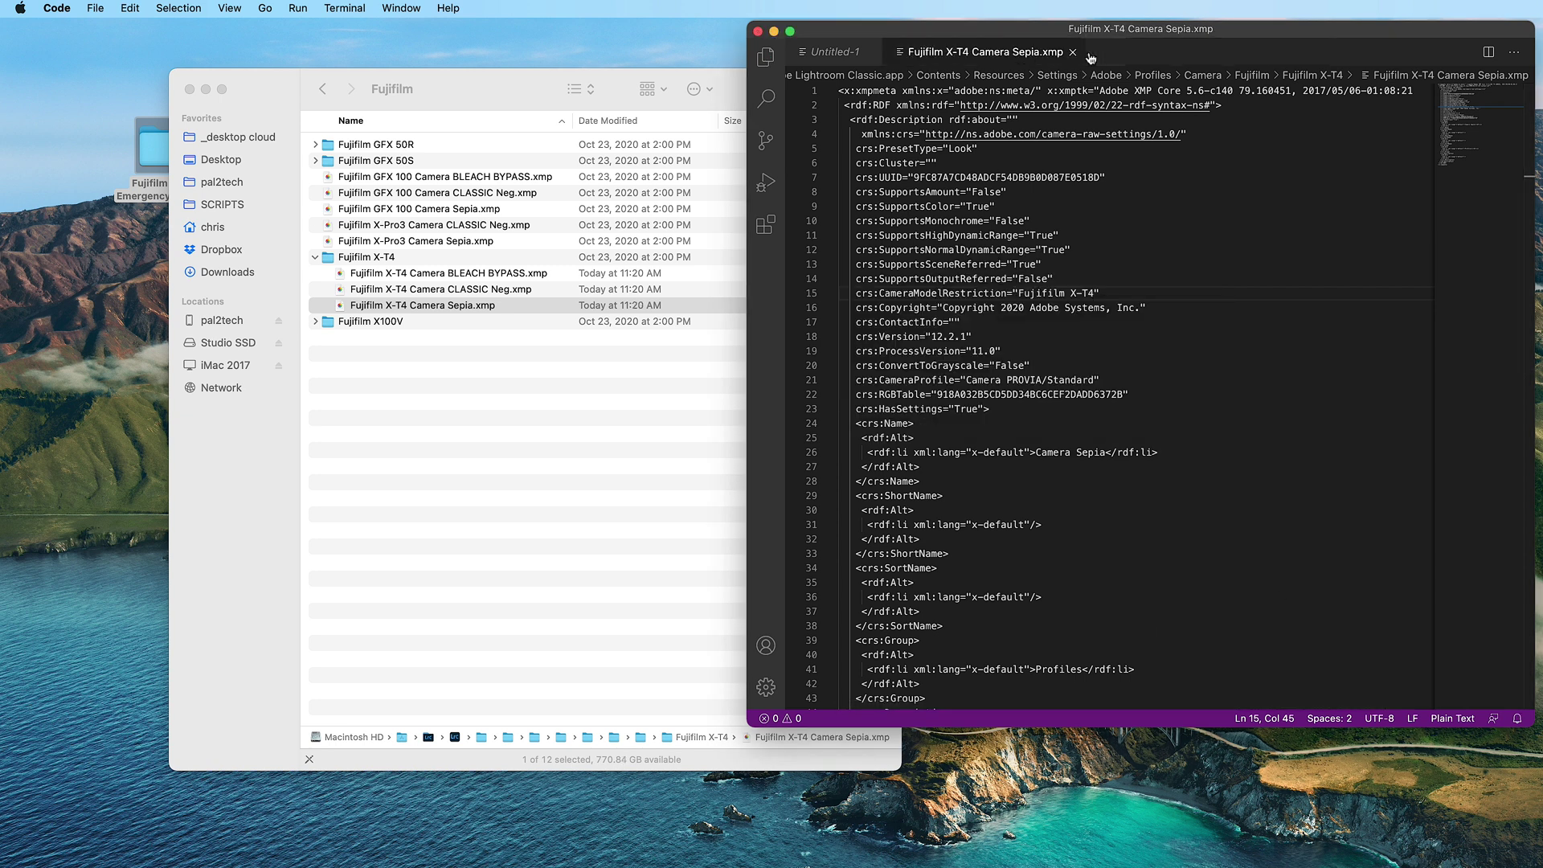
pyautogui.click(1074, 53)
pyautogui.click(865, 53)
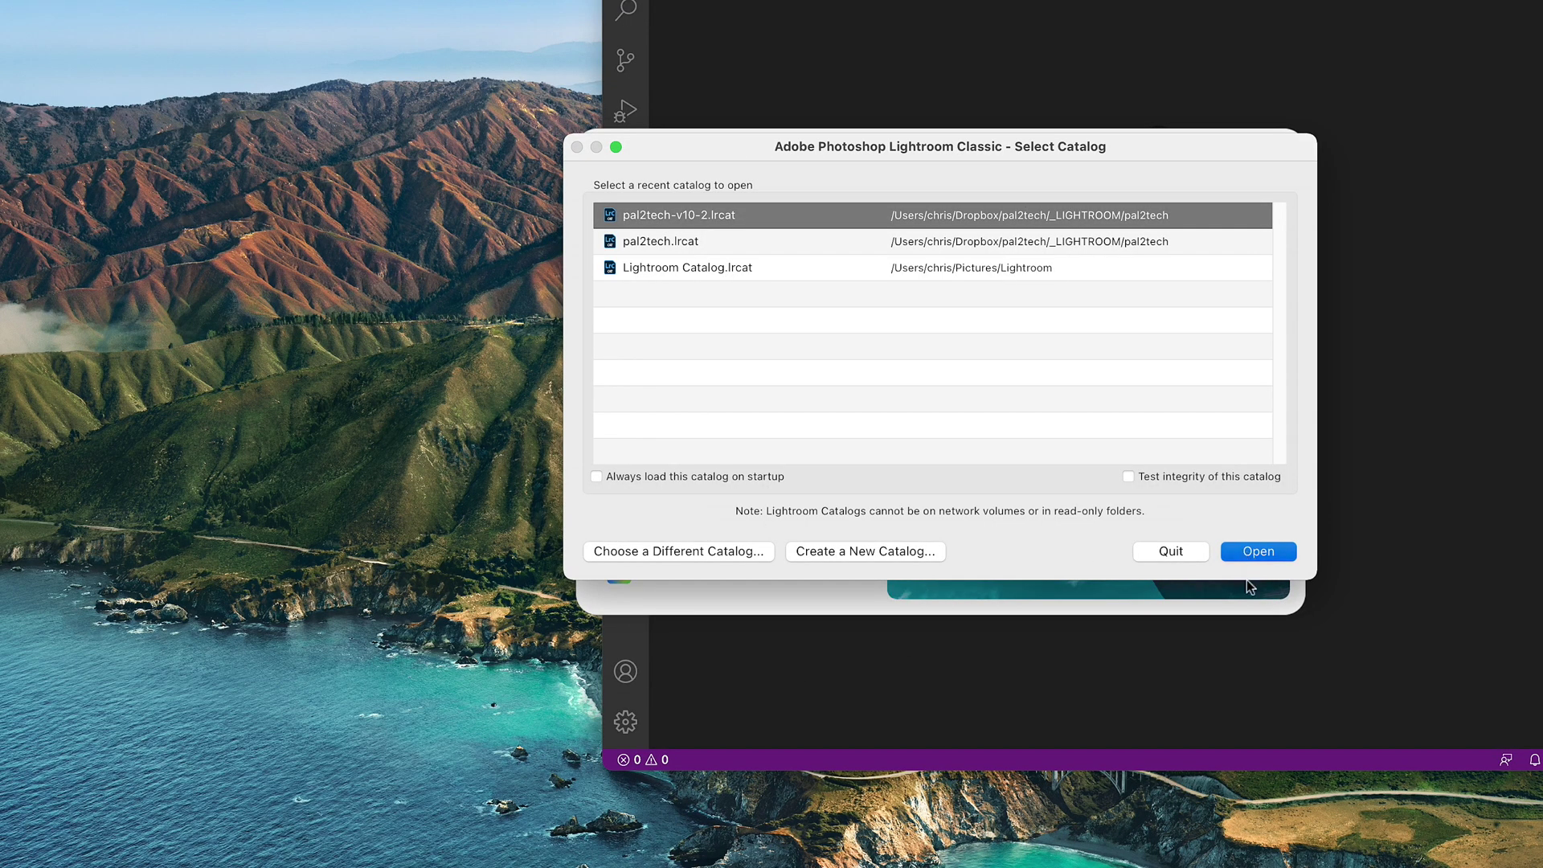
# Open the Lightroom catalog and check the X-T2 photo's profile list for BLEACH BYPASS and Sepia.
pyautogui.press('Return')
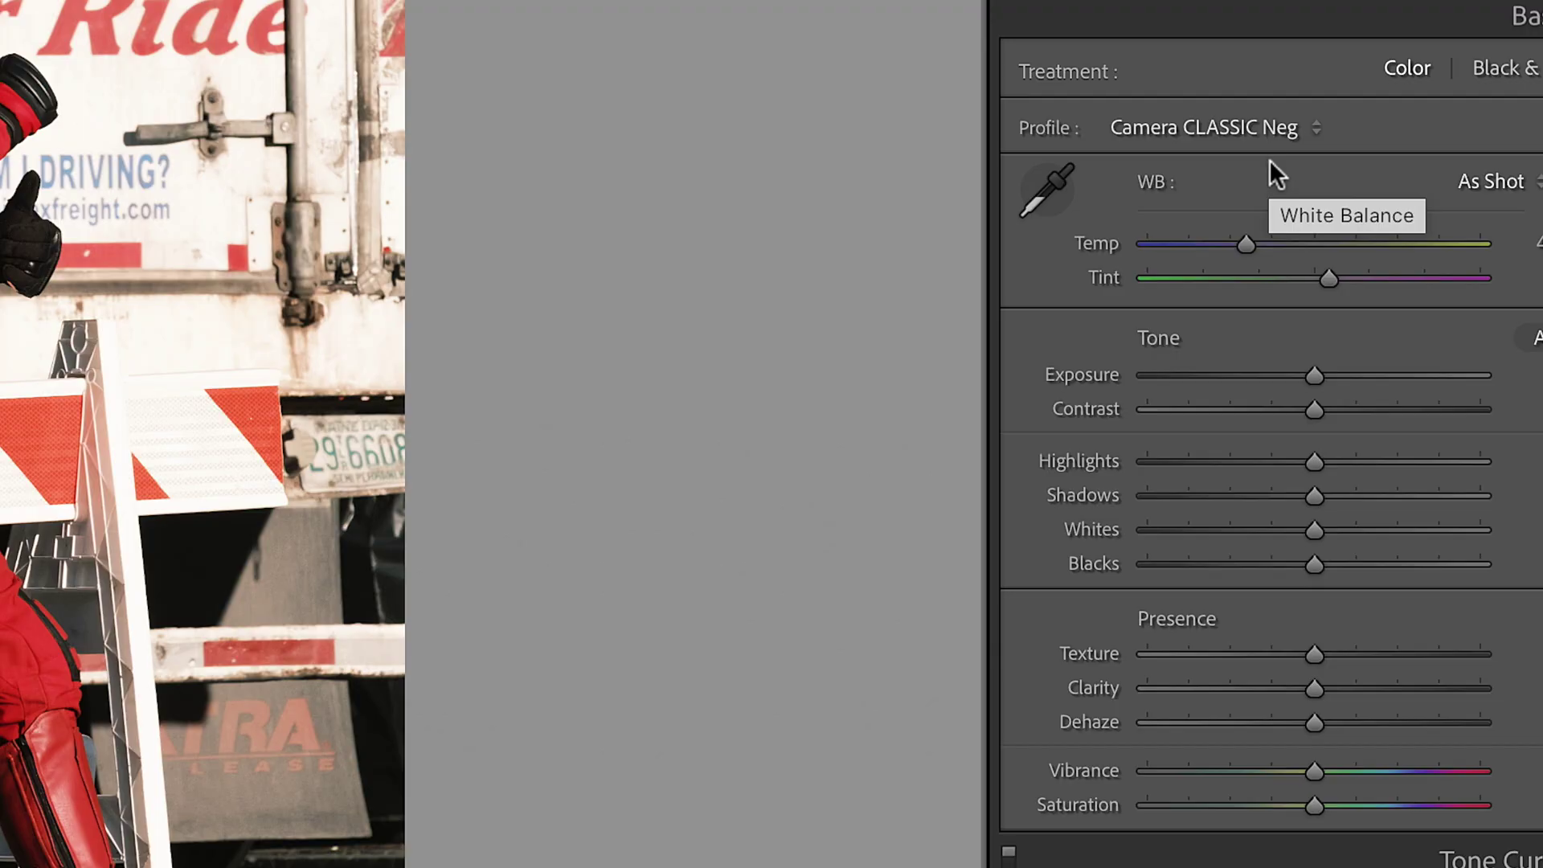
pyautogui.click(1230, 124)
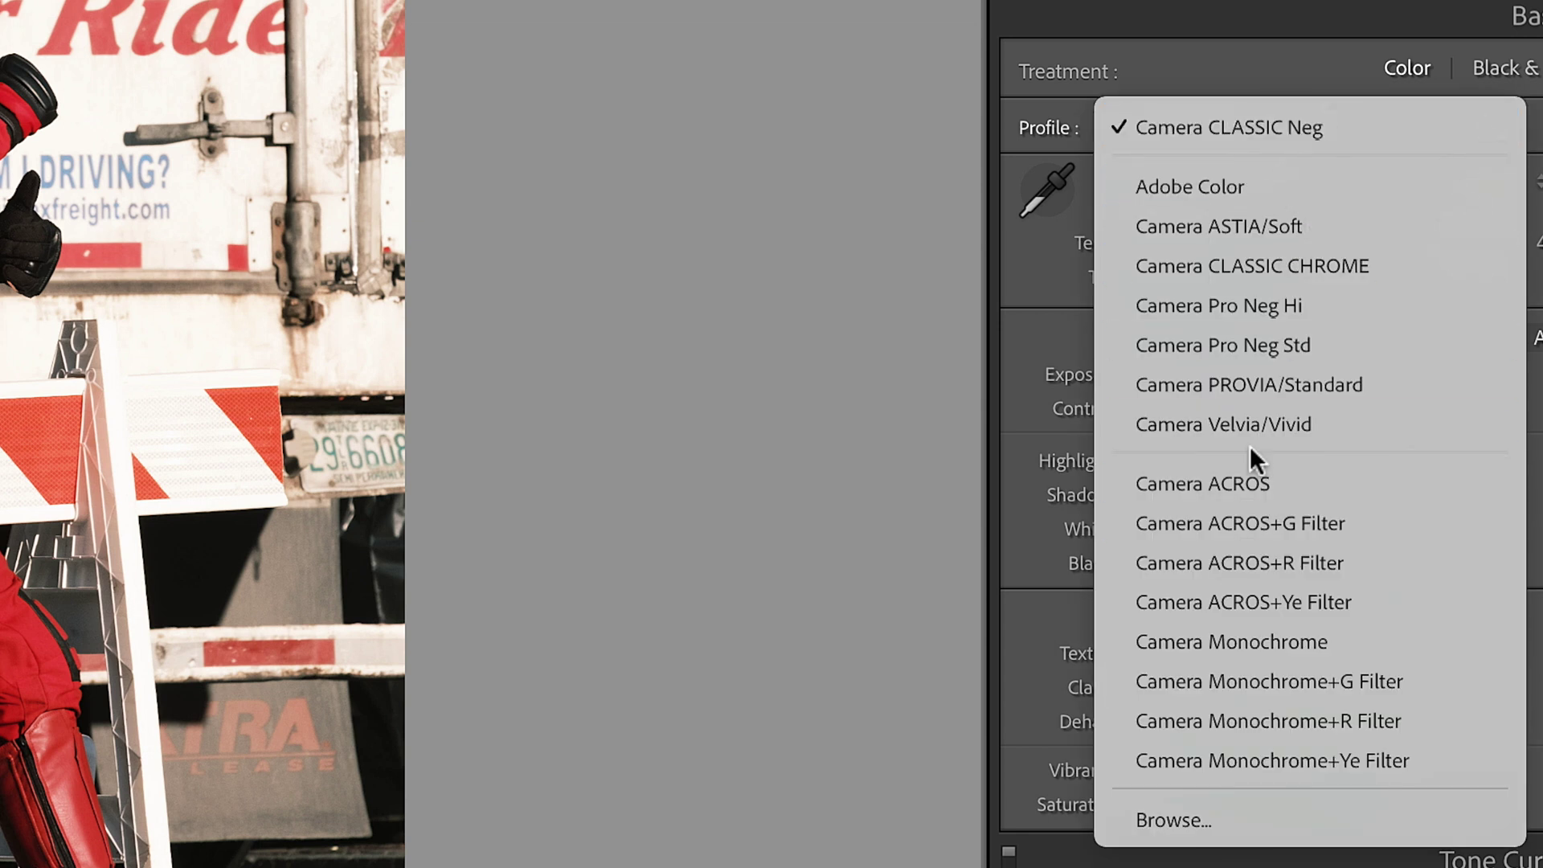
# Apply Camera CLASSIC CHROME to the X-T2 photo, then recheck the profile list without changing it.
pyautogui.click(1265, 268)
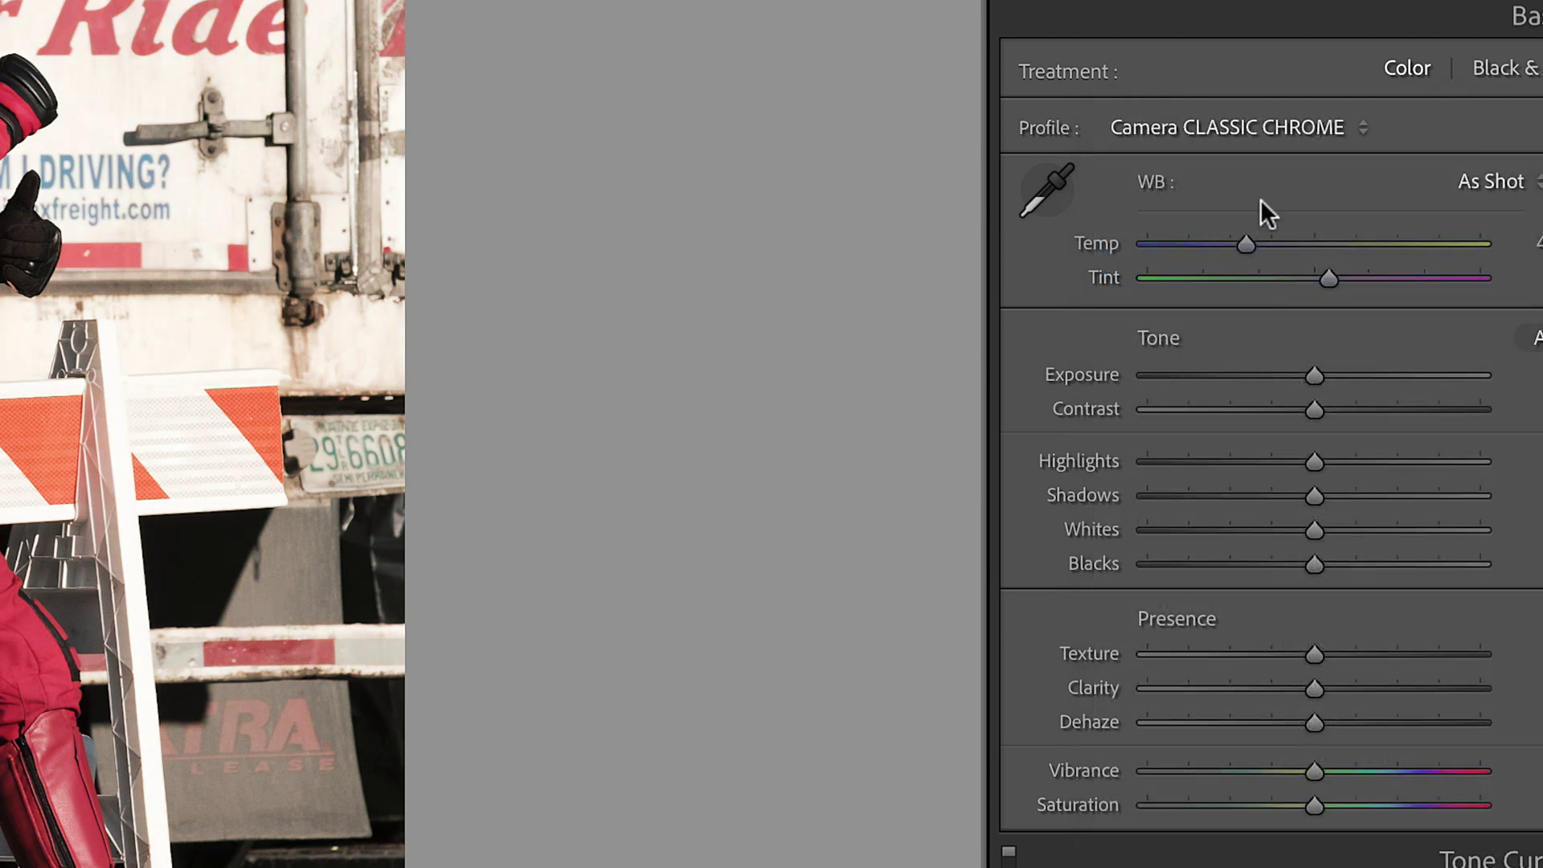
pyautogui.click(1237, 141)
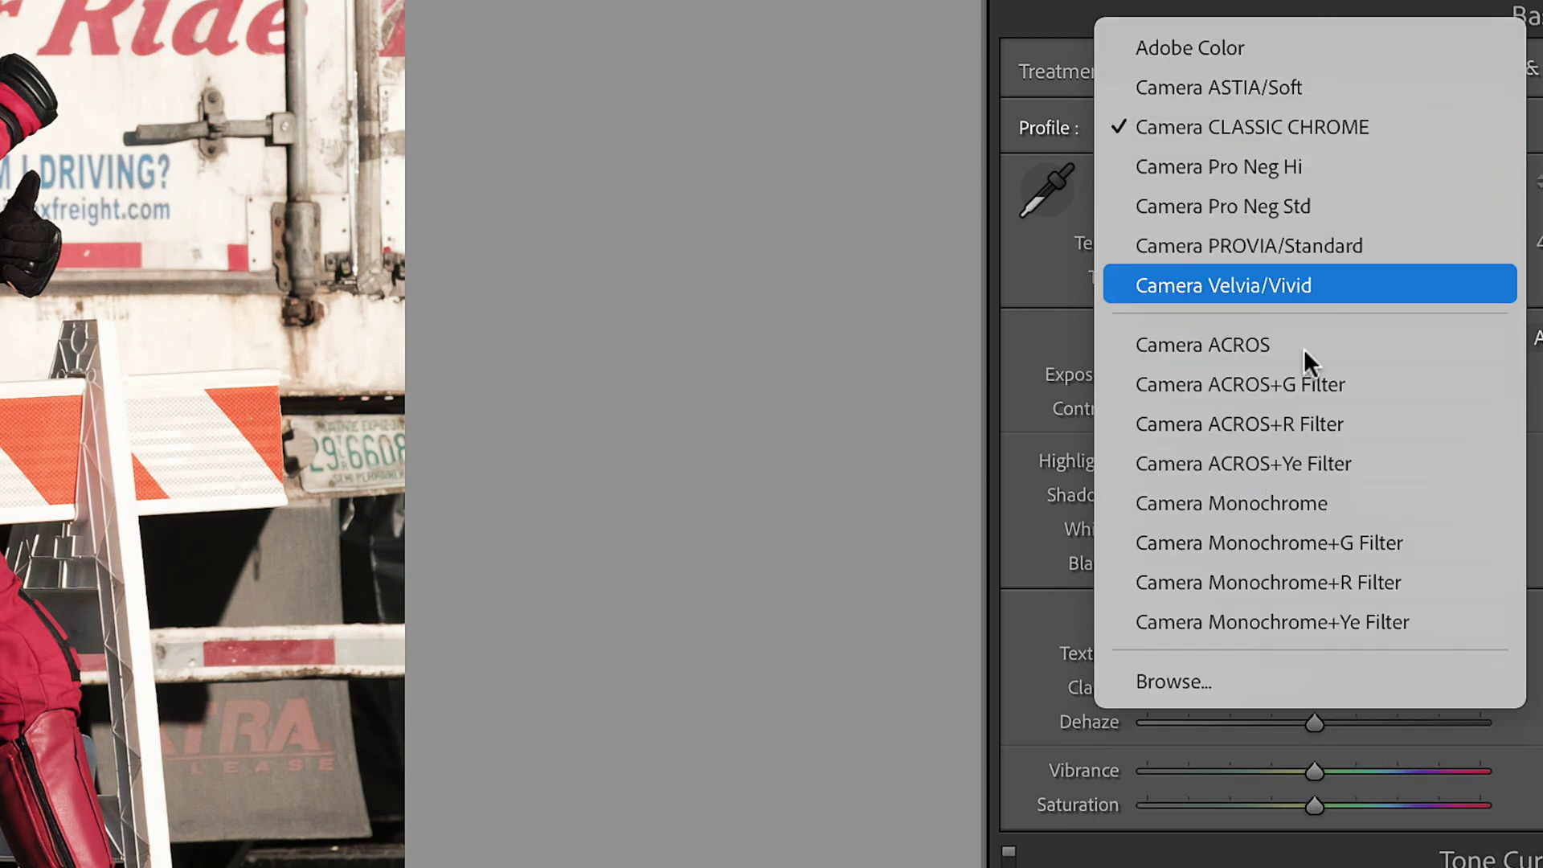
pyautogui.click(784, 291)
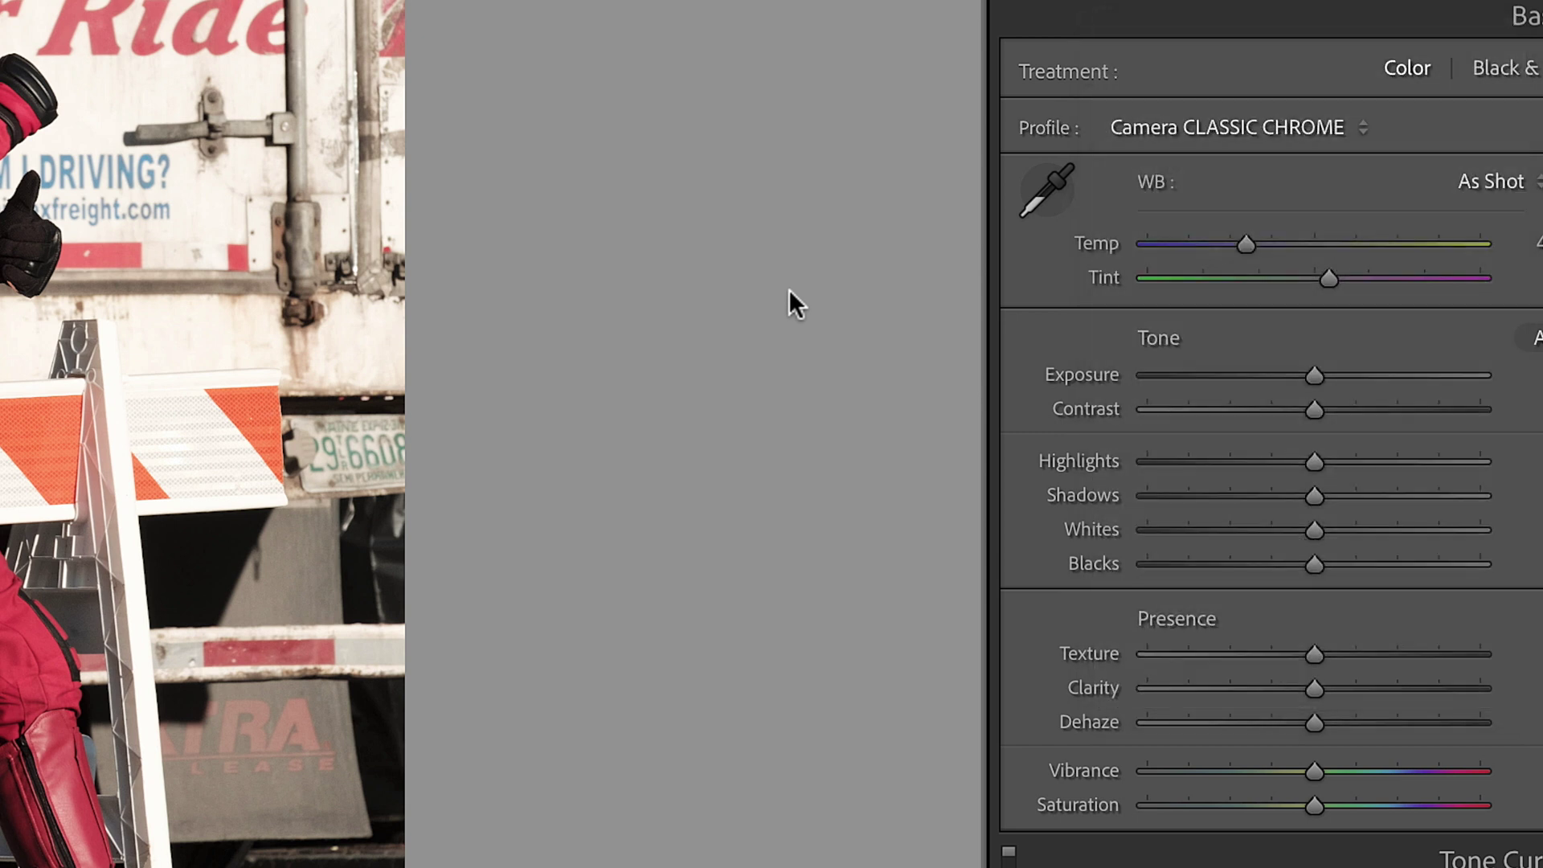